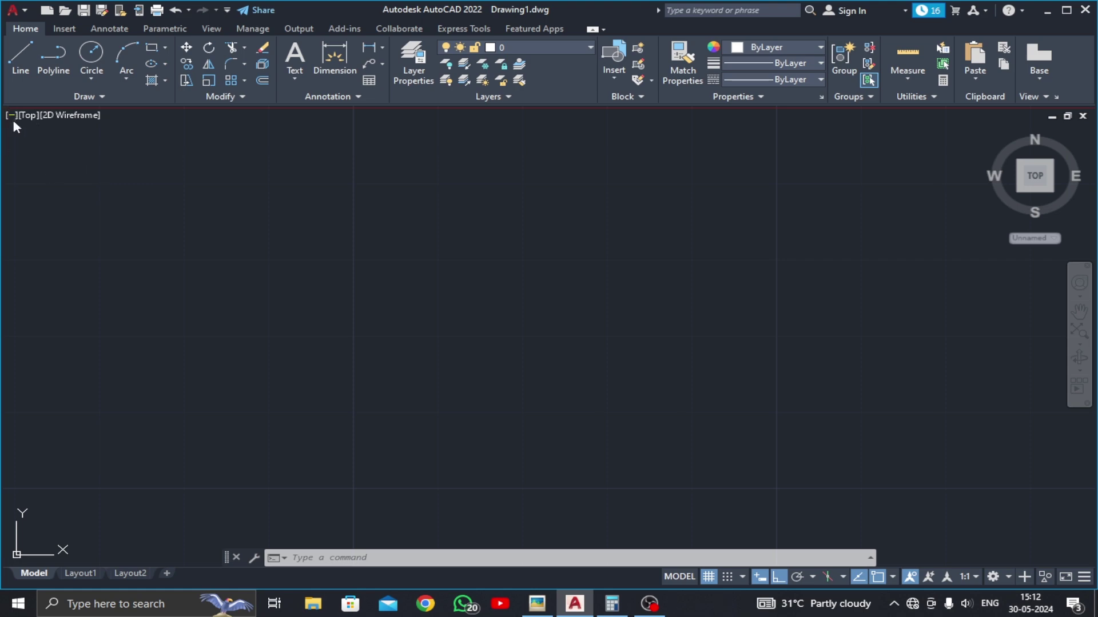
Step: Switch the empty drawing to the Front view and review the reference bracket drawing
click(22, 116)
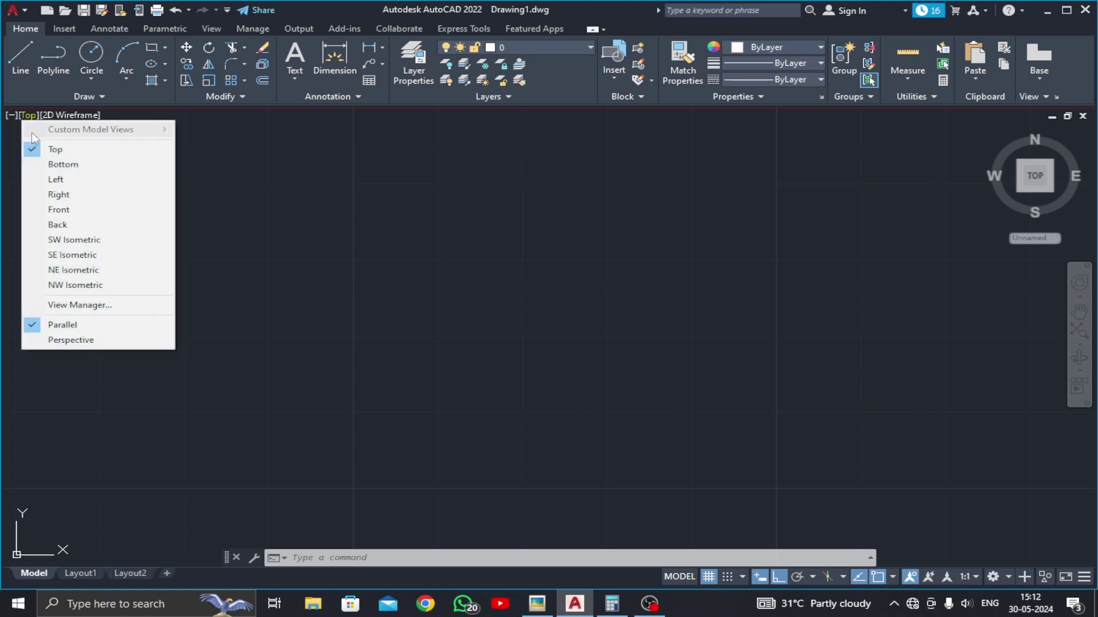
click(63, 210)
click(537, 604)
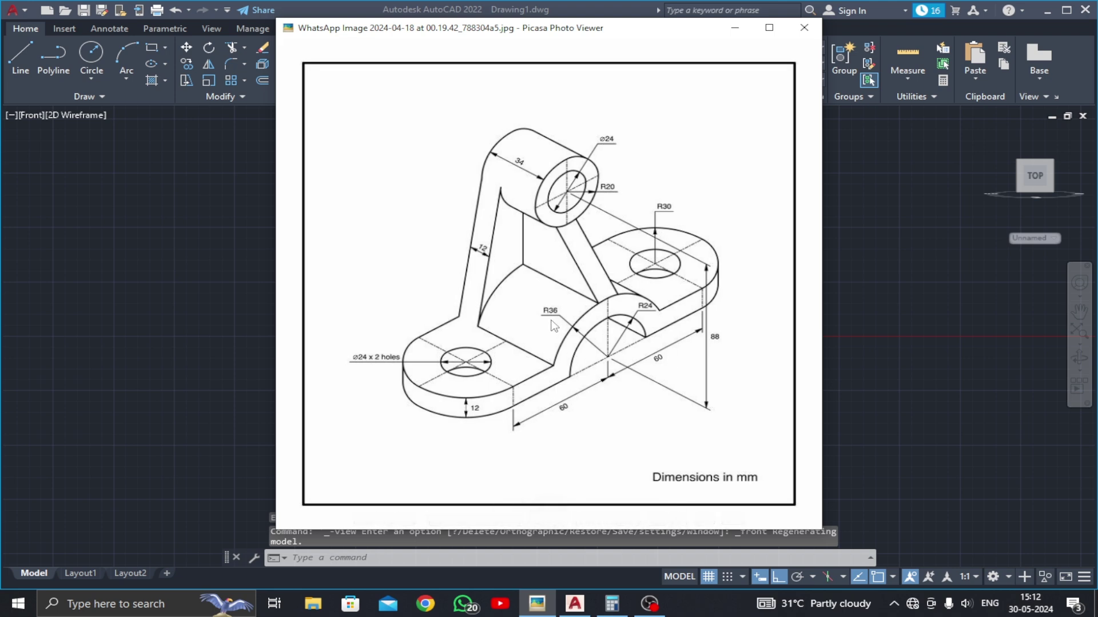
click(726, 32)
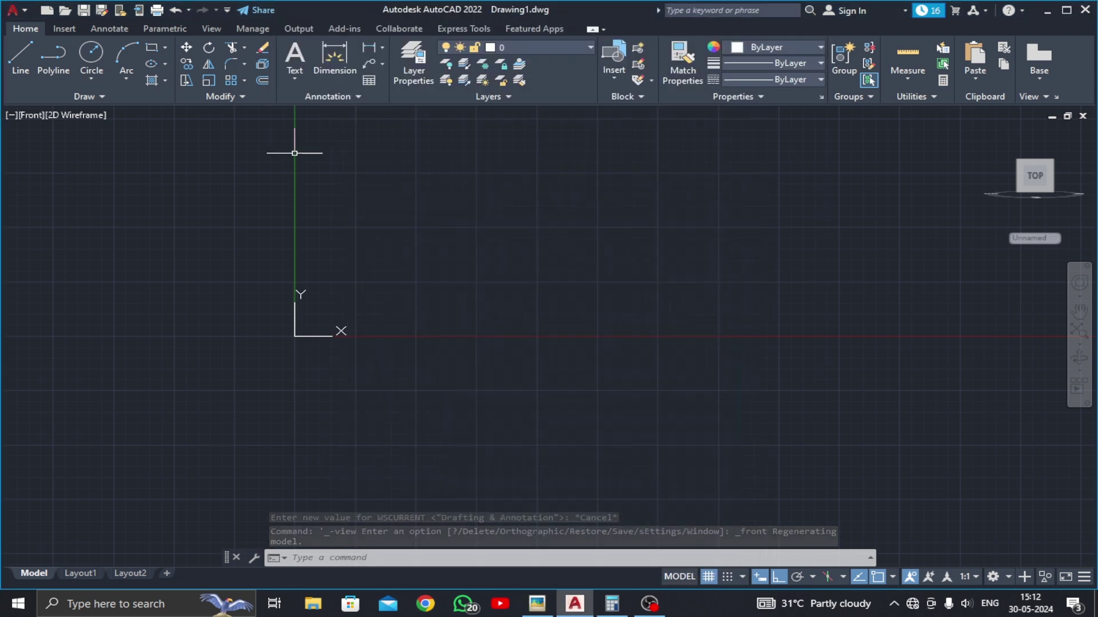
Step: Draw concentric circles of radius 36 and 24 sharing one centre
click(90, 67)
click(486, 348)
text(36)
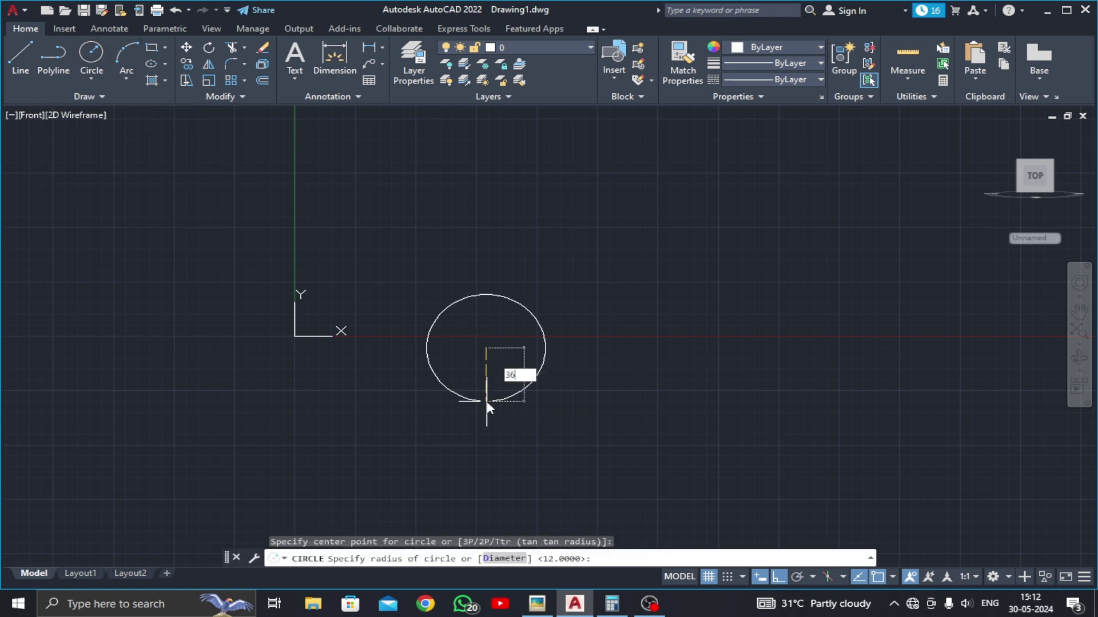
key(Return)
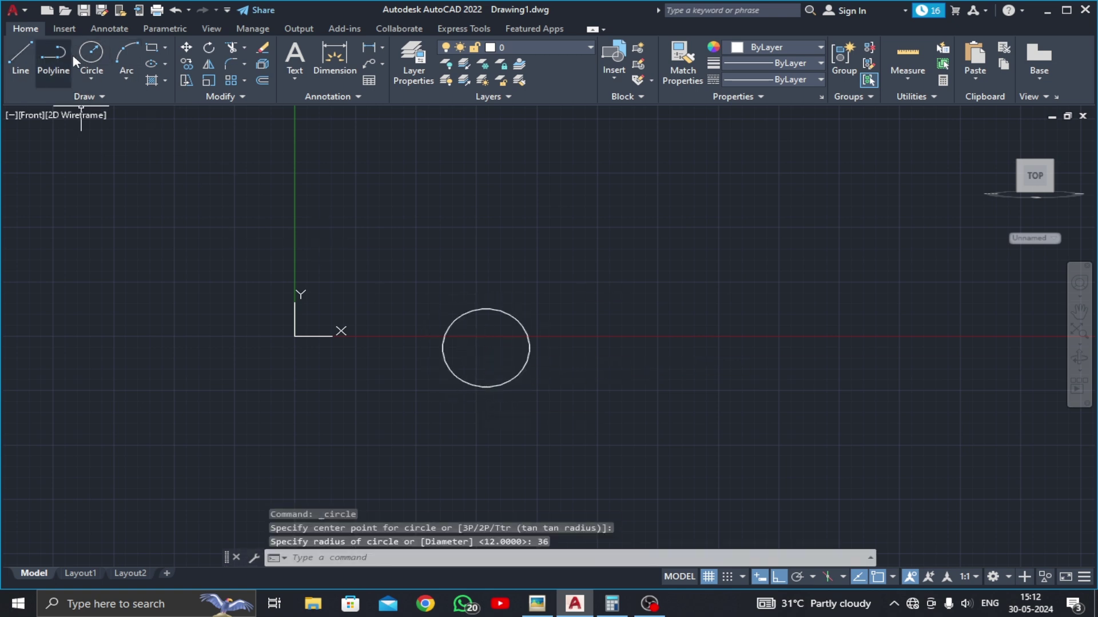
click(91, 60)
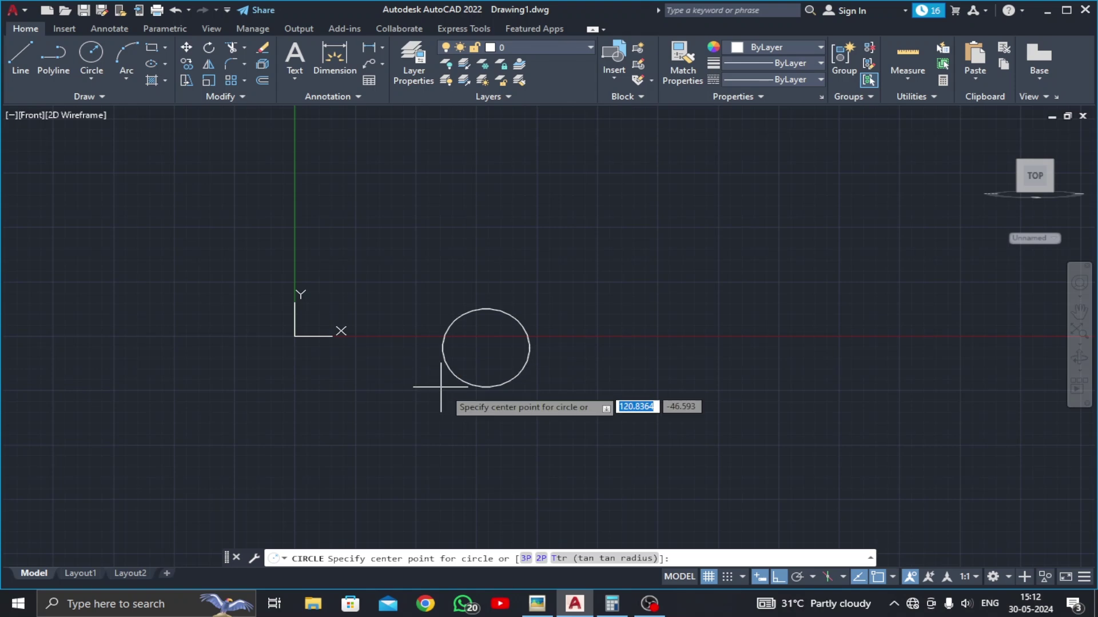
click(486, 348)
text(24)
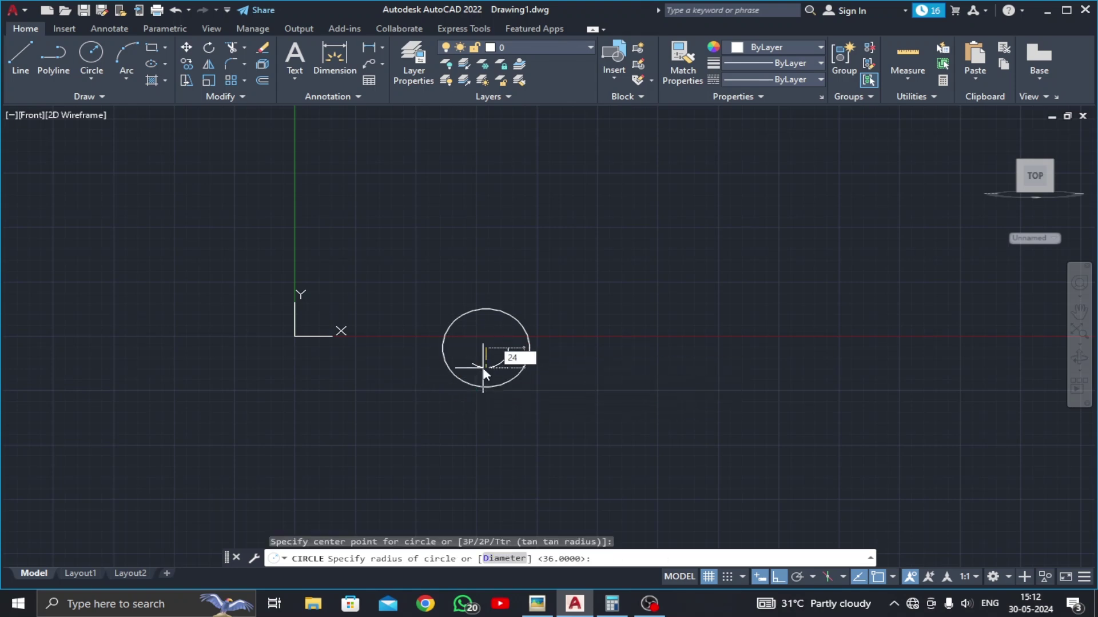
key(Return)
Step: Draw a horizontal line across the circles through their centre
scroll(438, 357, up, 4)
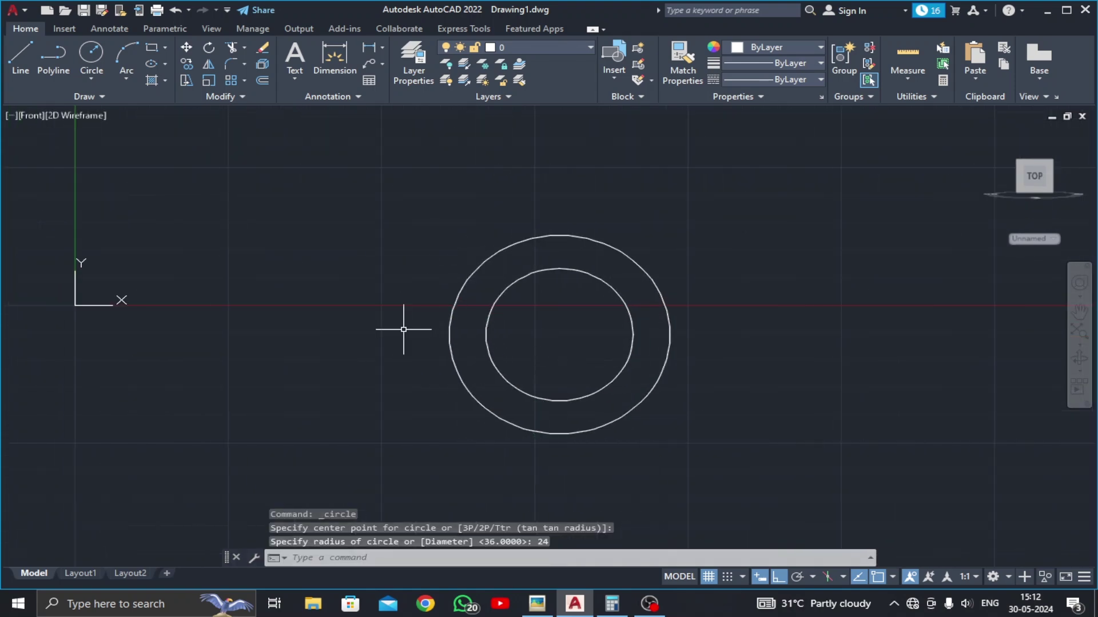
click(21, 57)
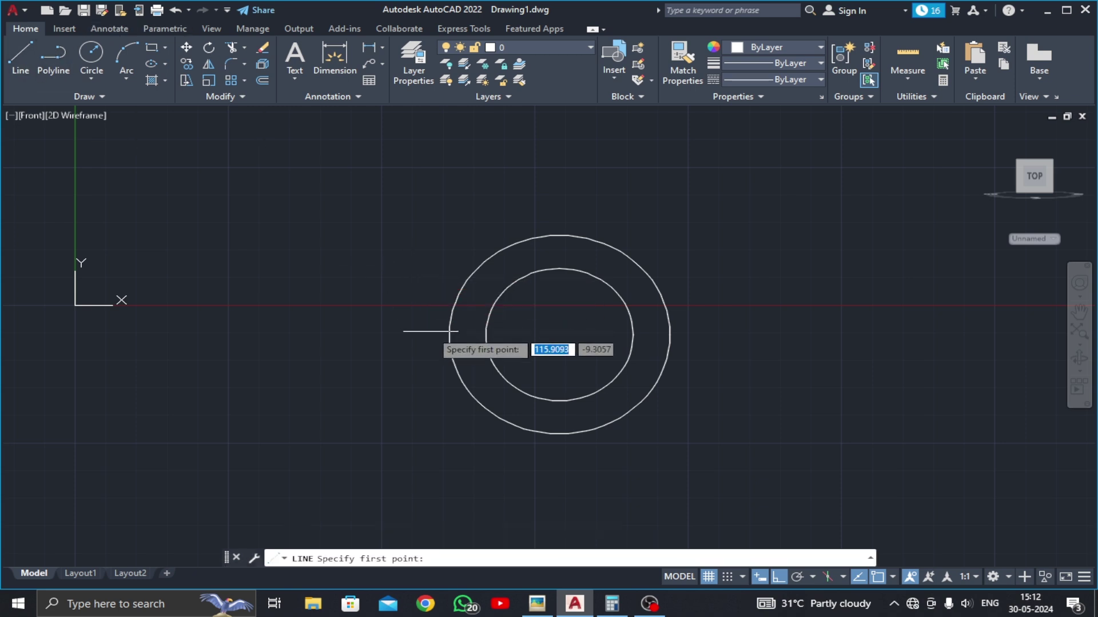
click(412, 335)
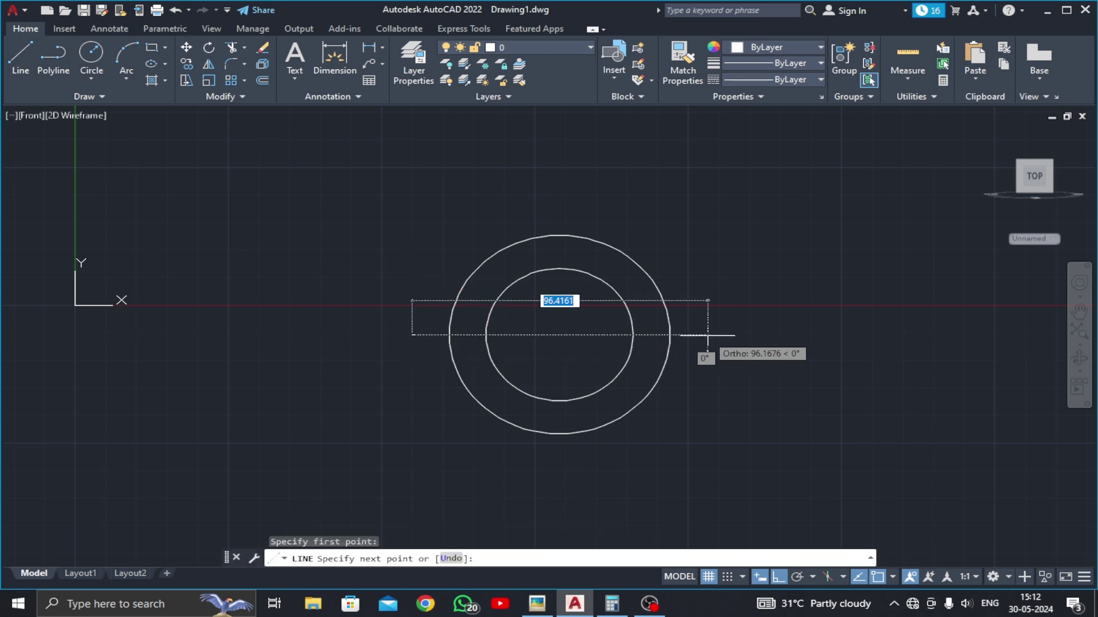
key(Escape)
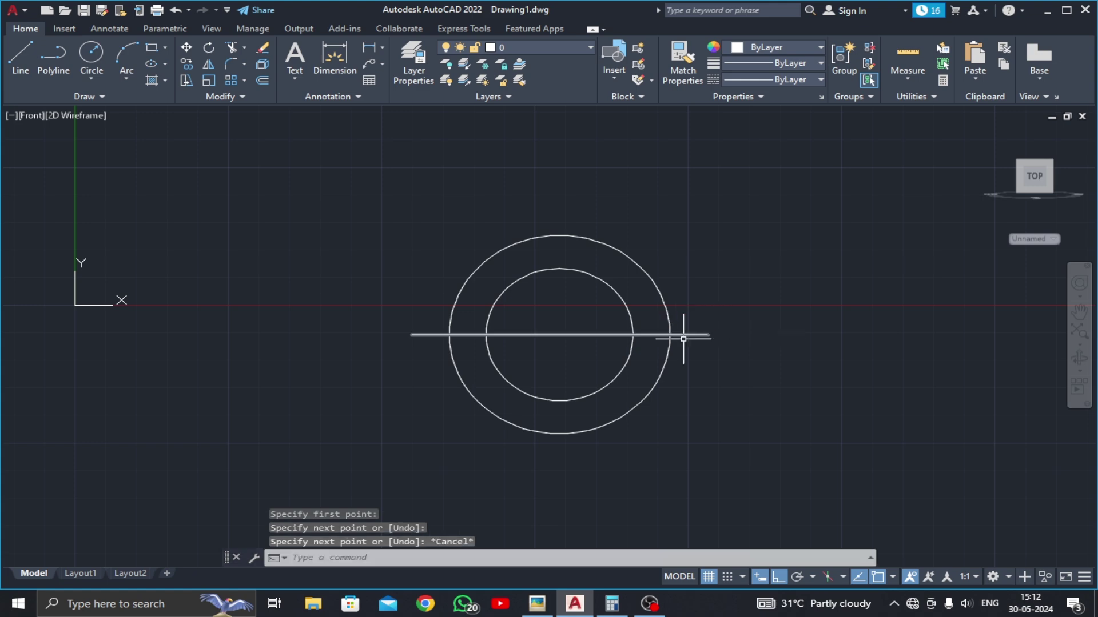
middle_drag(680, 348, 608, 440)
scroll(607, 439, down, 2)
Step: Draw a radius-20 circle centred 88 units above the first circles
click(537, 604)
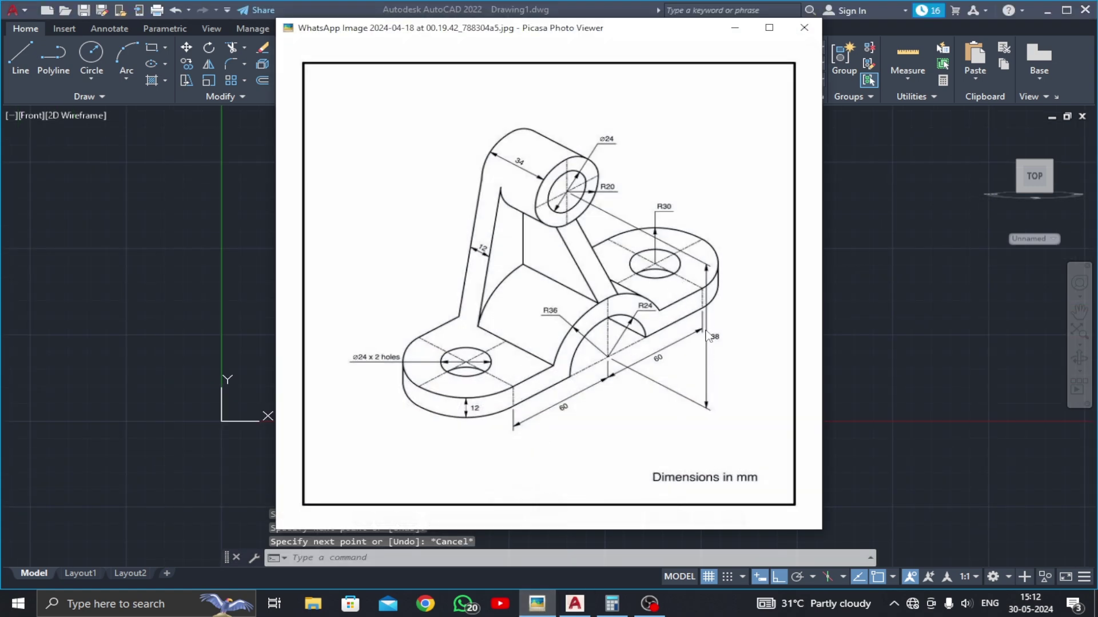
click(735, 28)
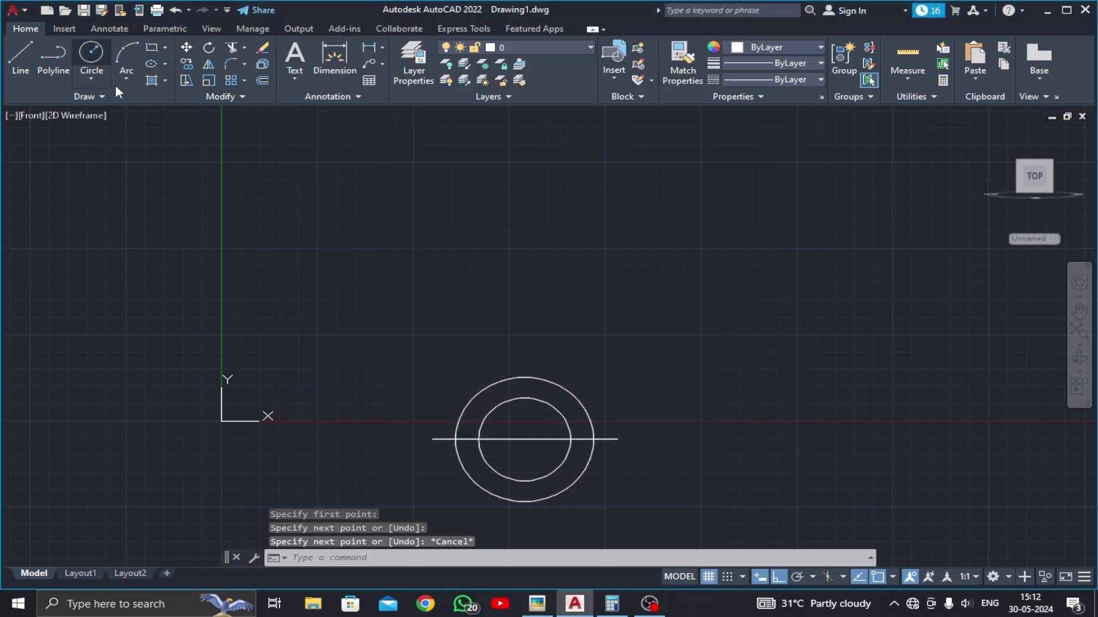
click(92, 57)
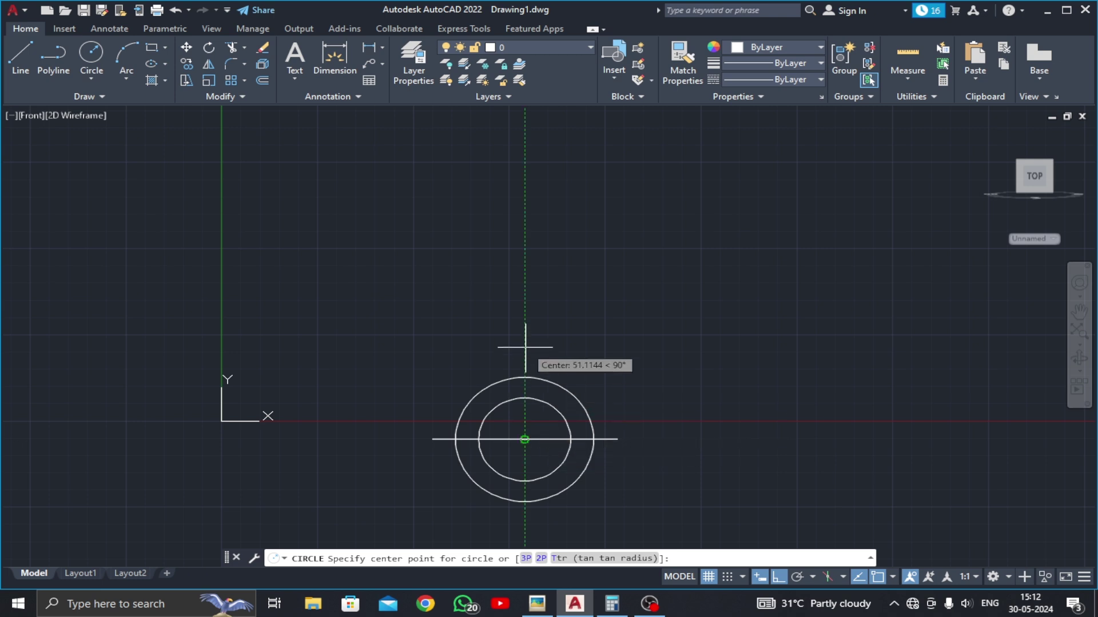
text(88)
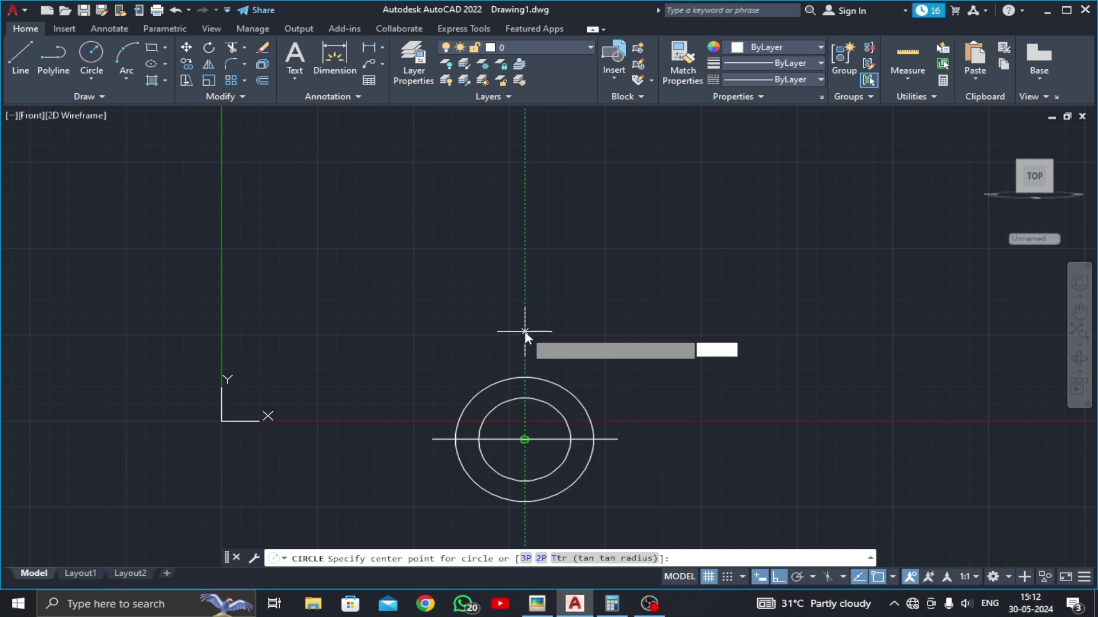
key(Return)
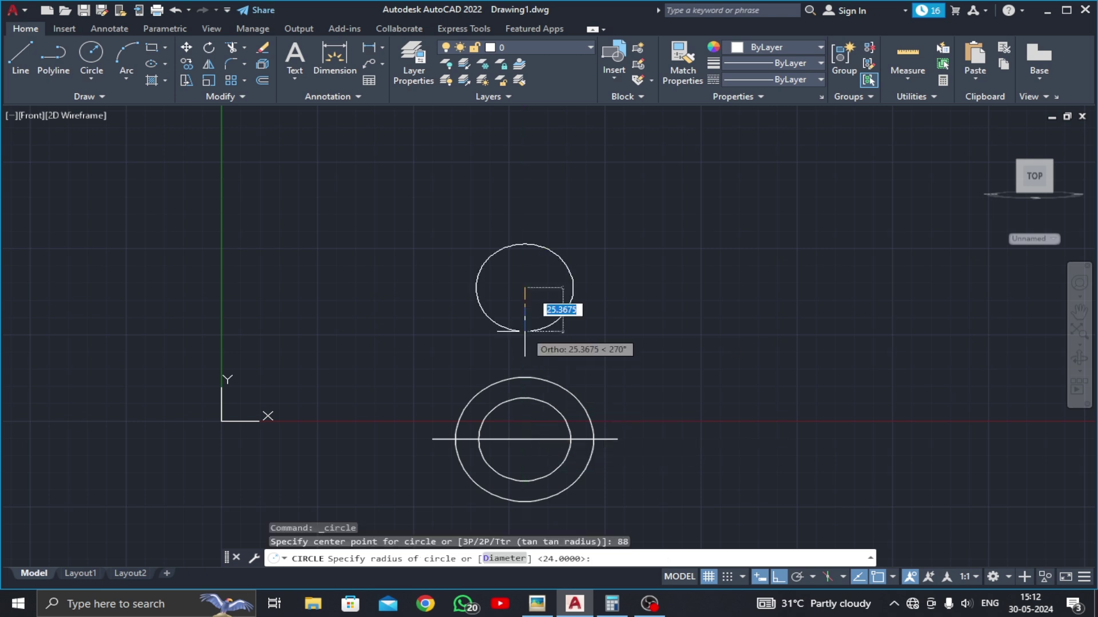
text(20)
key(Return)
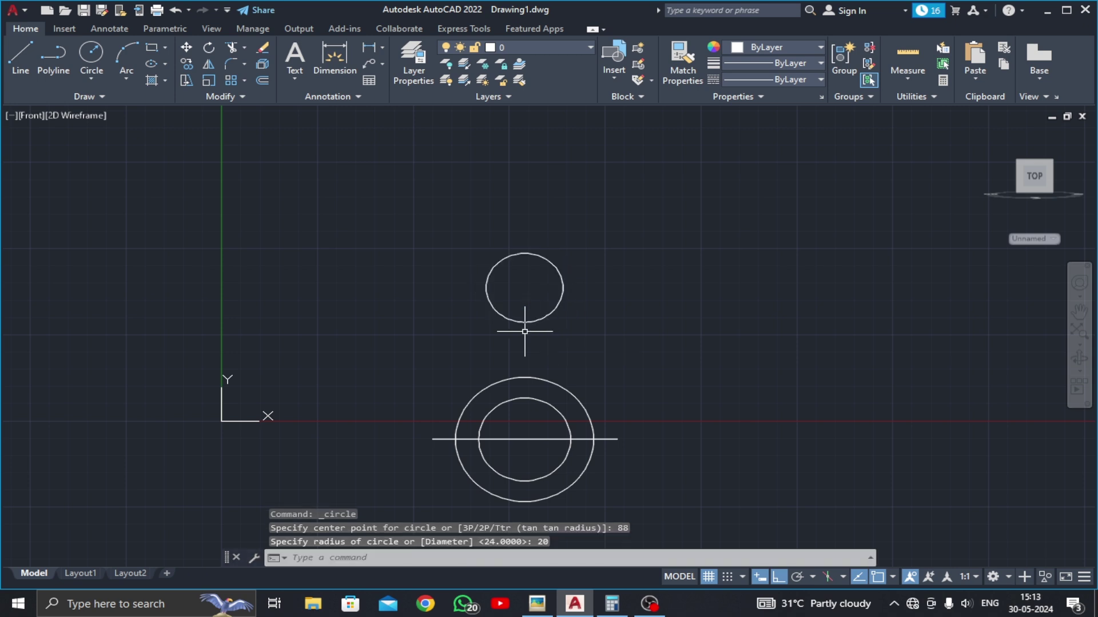
Step: Add a concentric circle of diameter 24 at the upper circle's centre
click(90, 81)
click(116, 131)
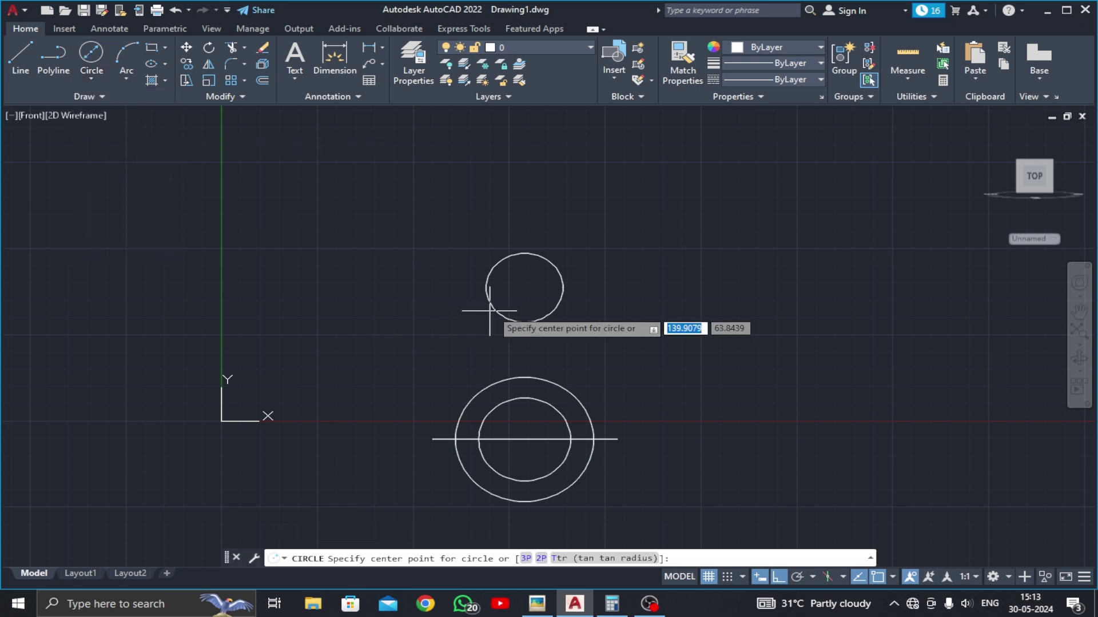
click(524, 287)
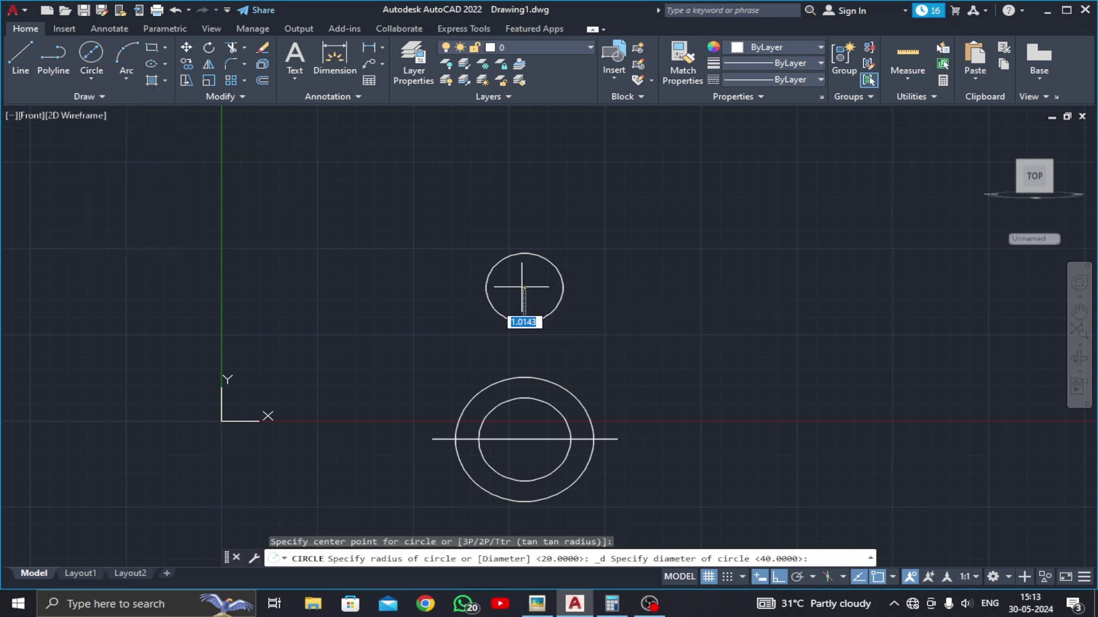
text(24)
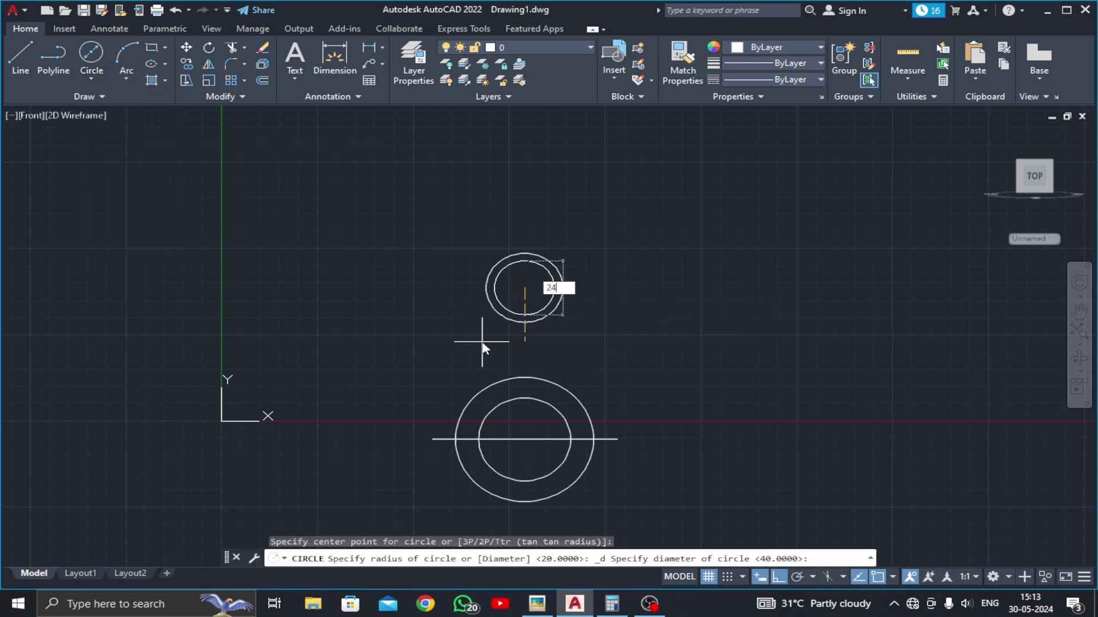
key(Return)
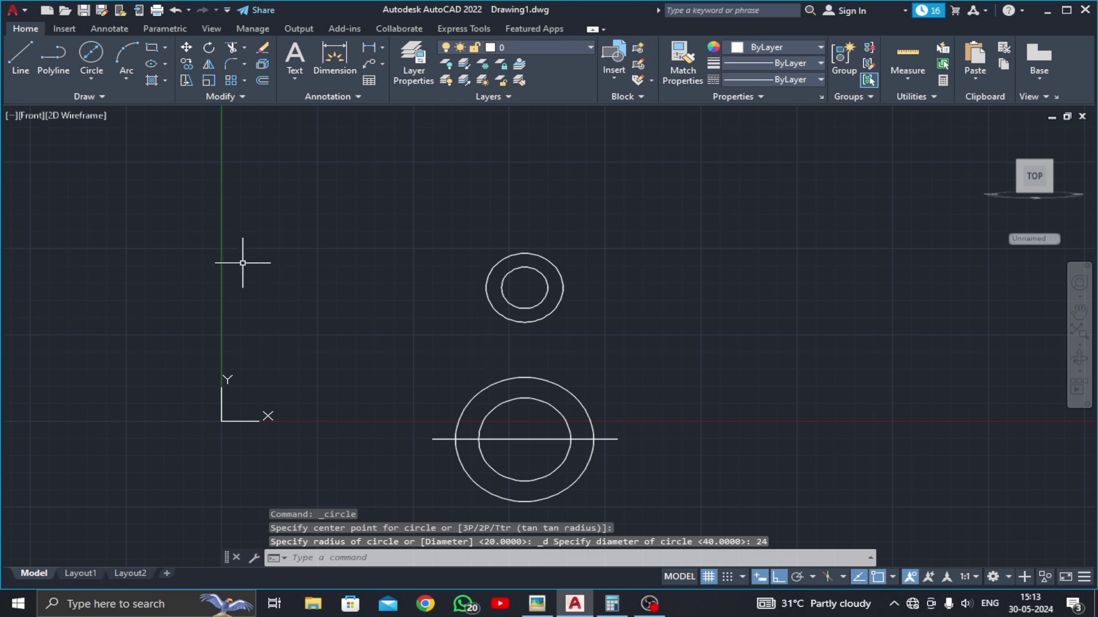
Step: Trim the lower circle halves and the horizontal line's overhangs and middle segment
click(231, 54)
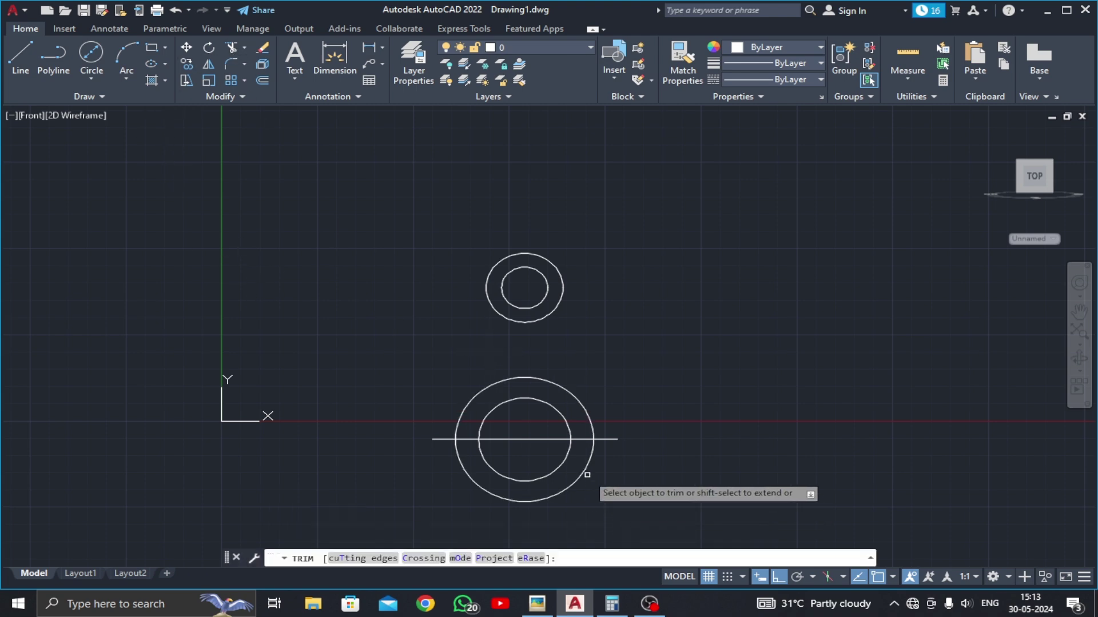
click(603, 464)
key(Return)
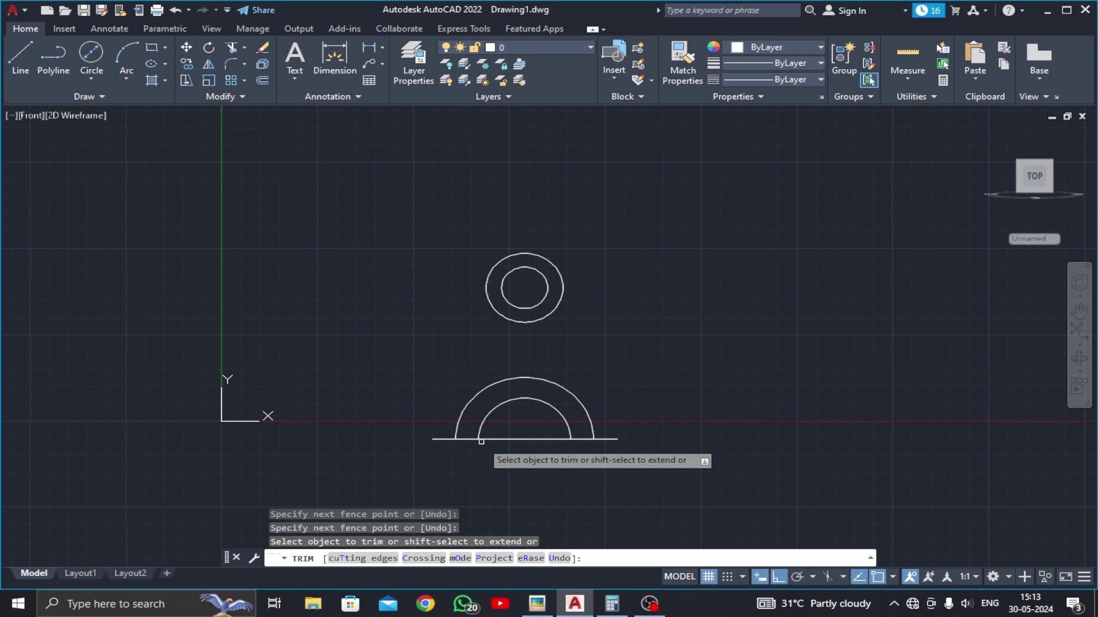
click(444, 439)
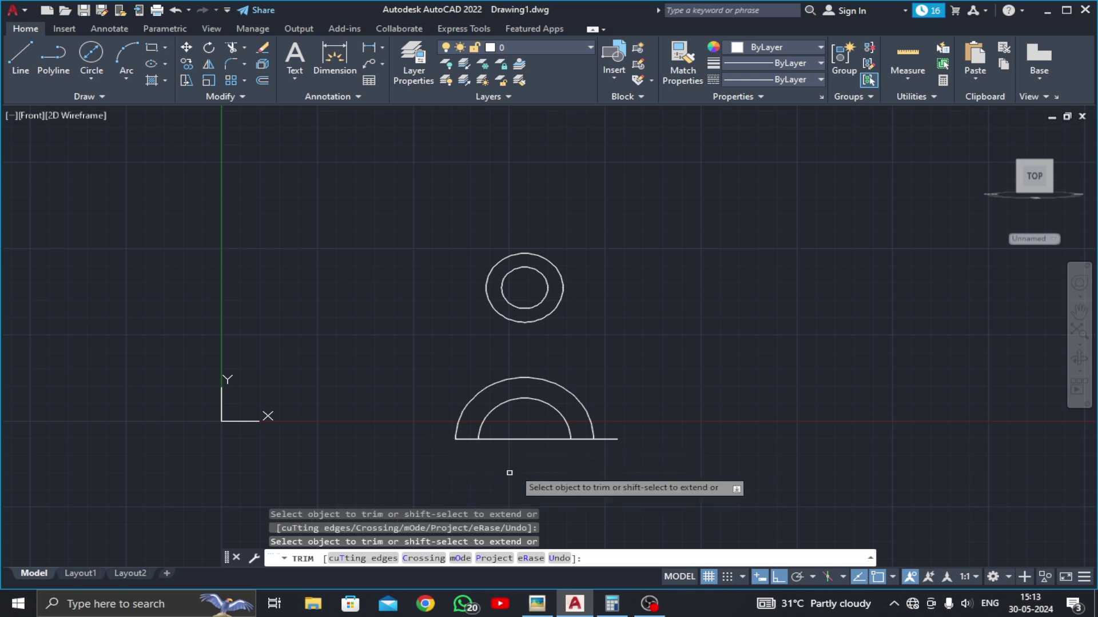
click(525, 440)
click(615, 440)
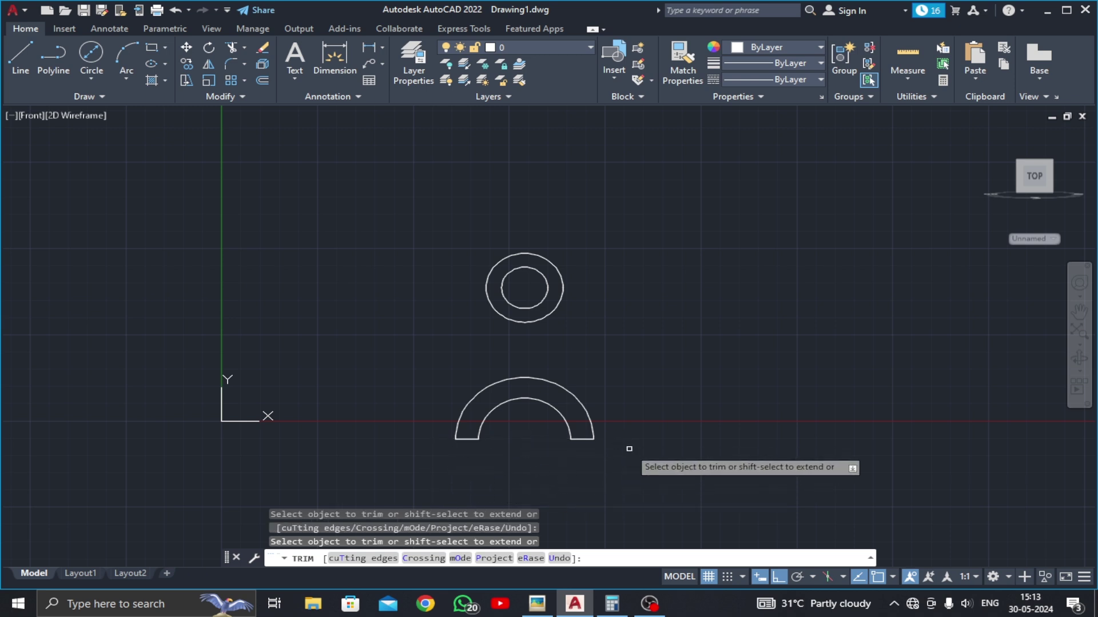
key(Return)
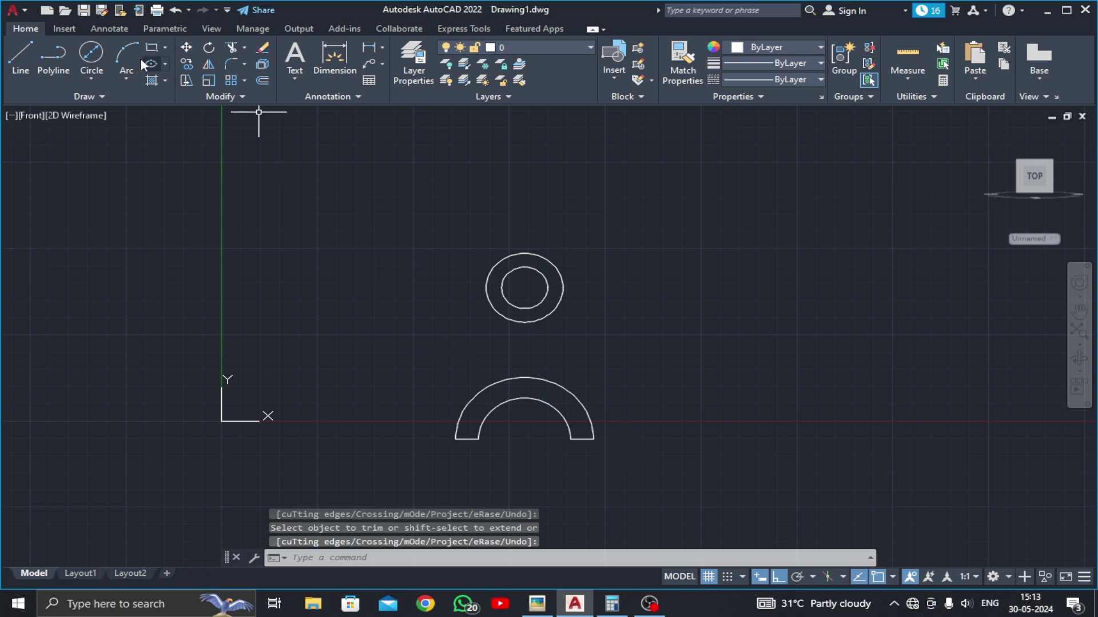
Step: Draw a vertical line from the upper ring's bottom down to the arch top
click(23, 60)
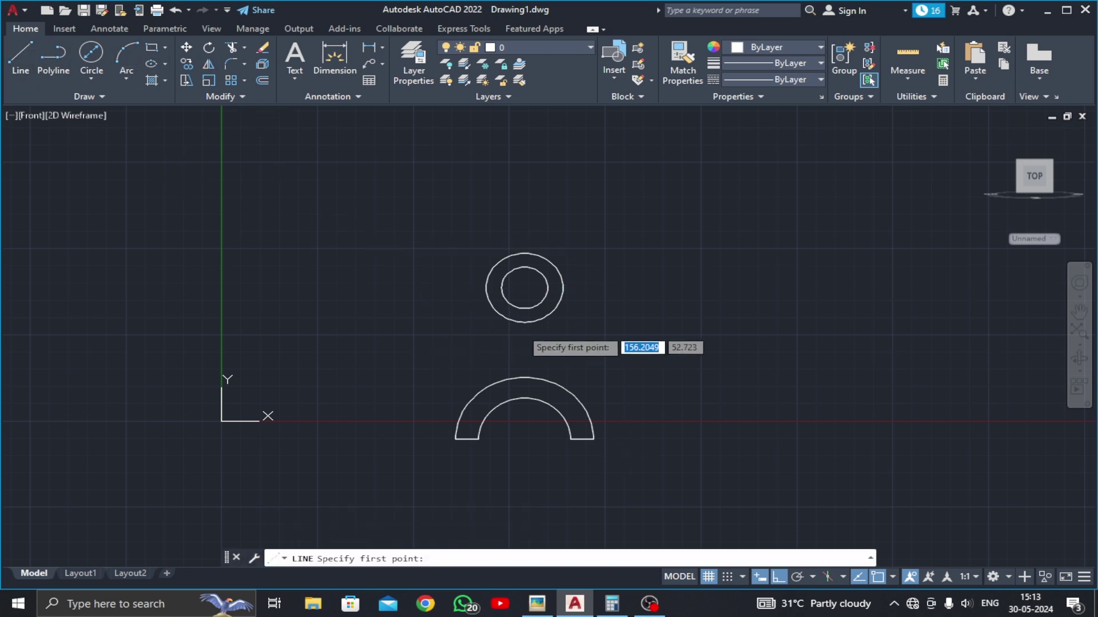
click(524, 322)
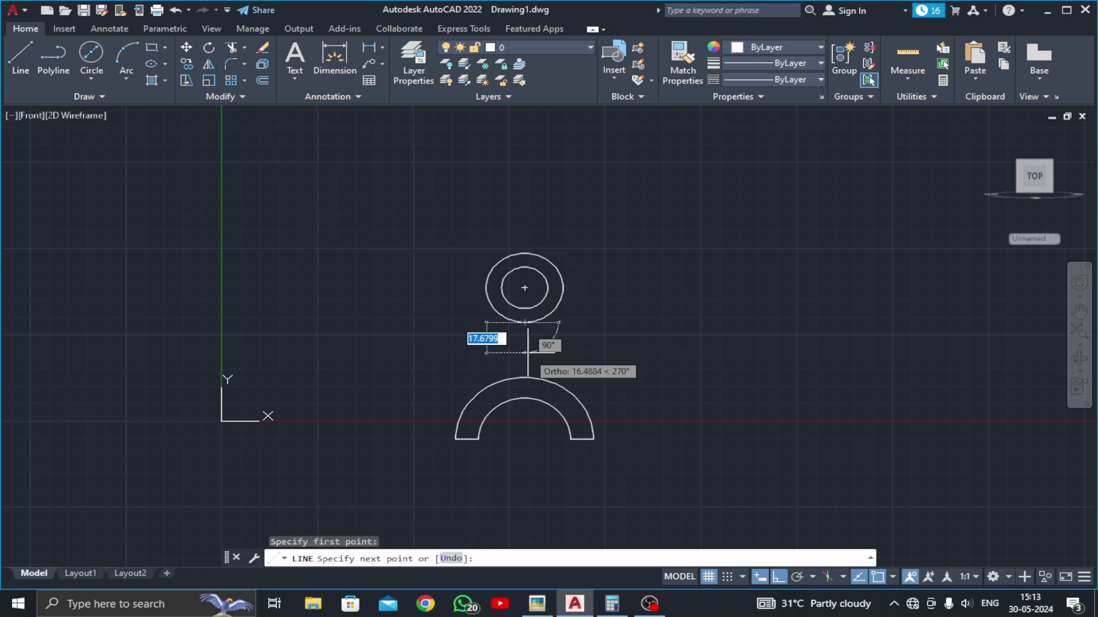
click(525, 377)
key(Escape)
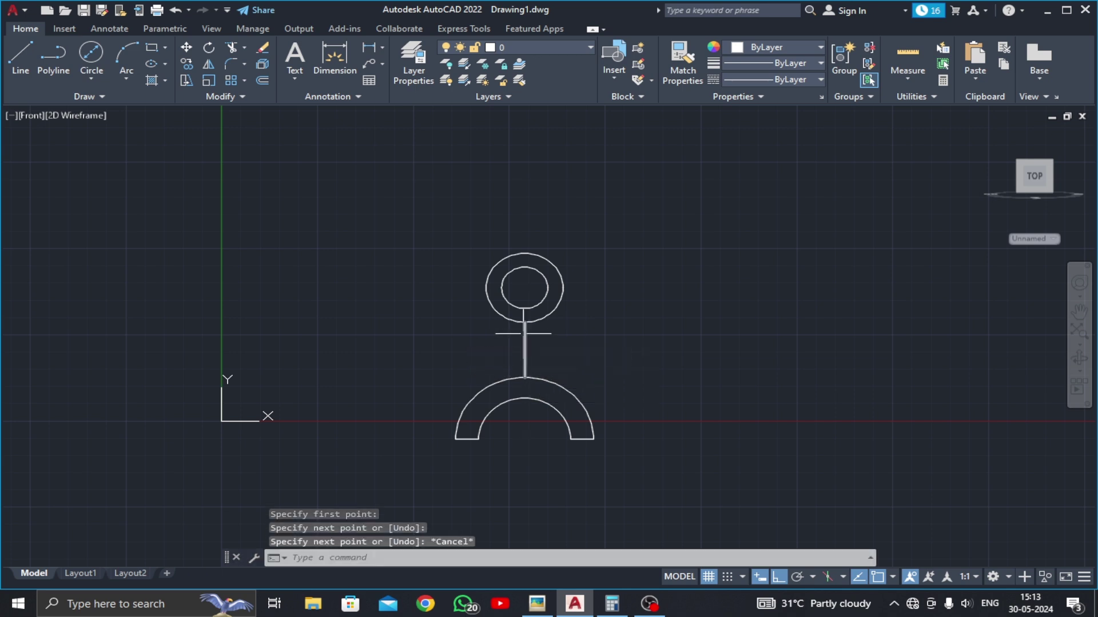
Step: Offset the vertical line 6 units to each side to form the stem
click(262, 81)
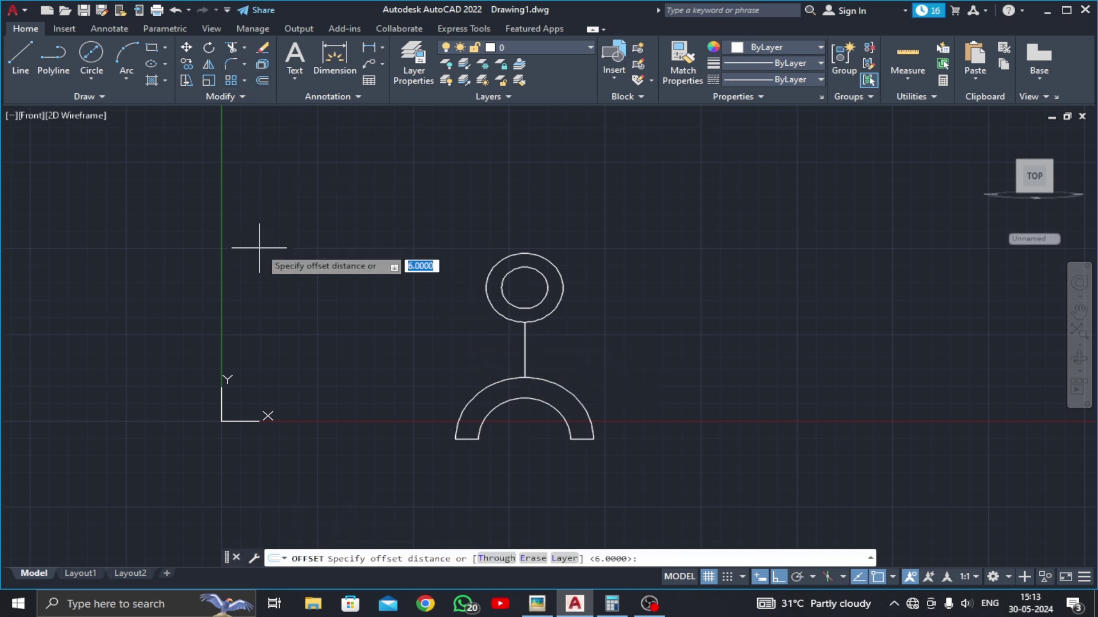
text(6)
key(Return)
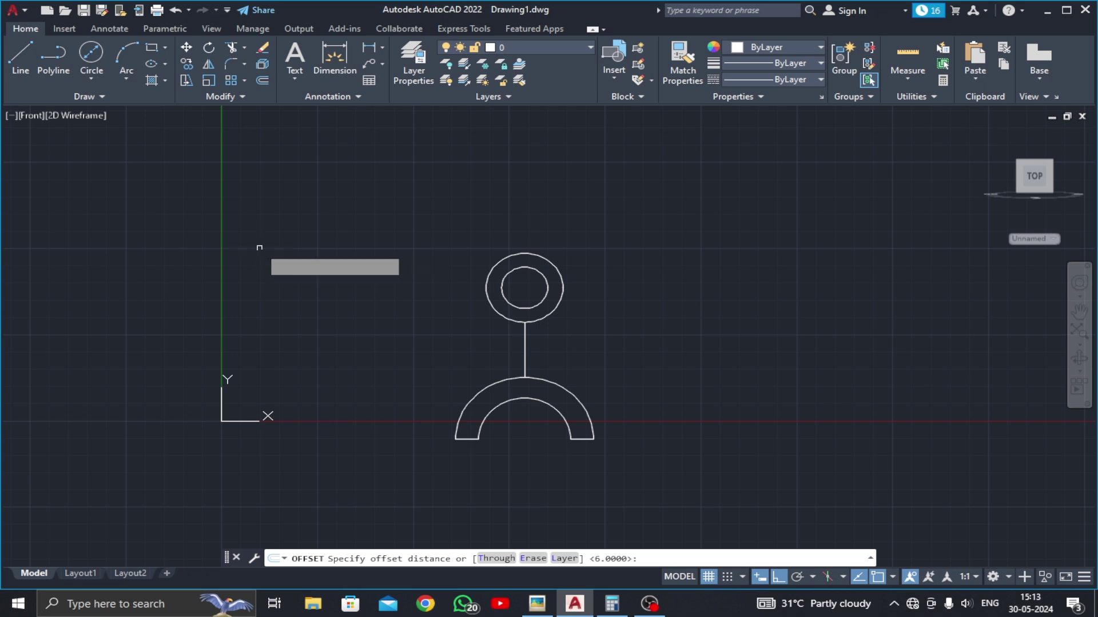
click(527, 347)
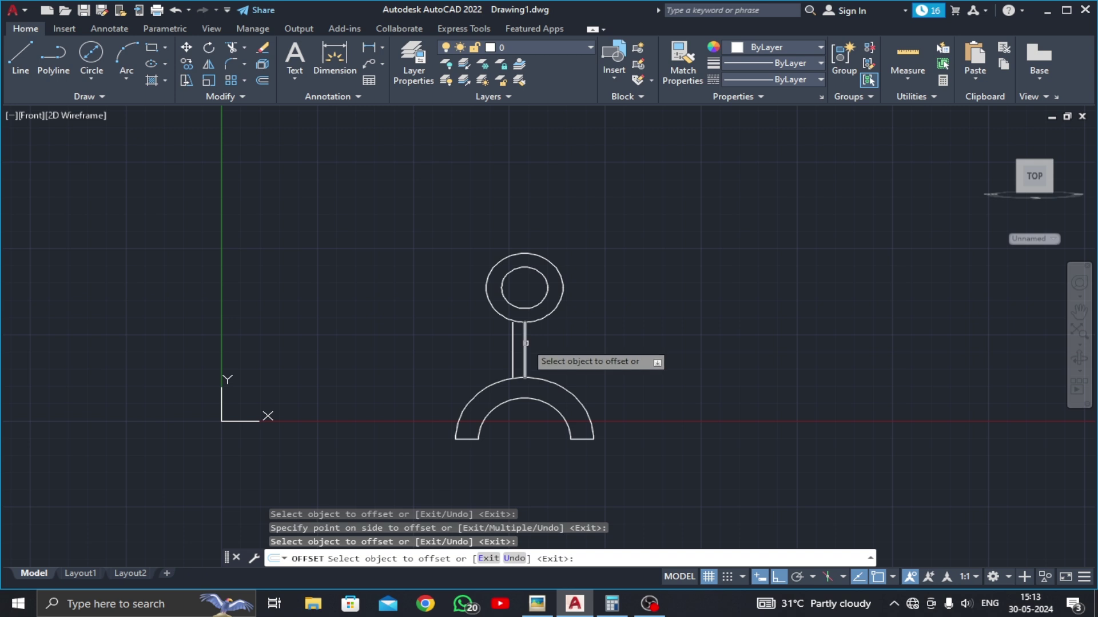
click(526, 341)
key(Return)
key(Return)
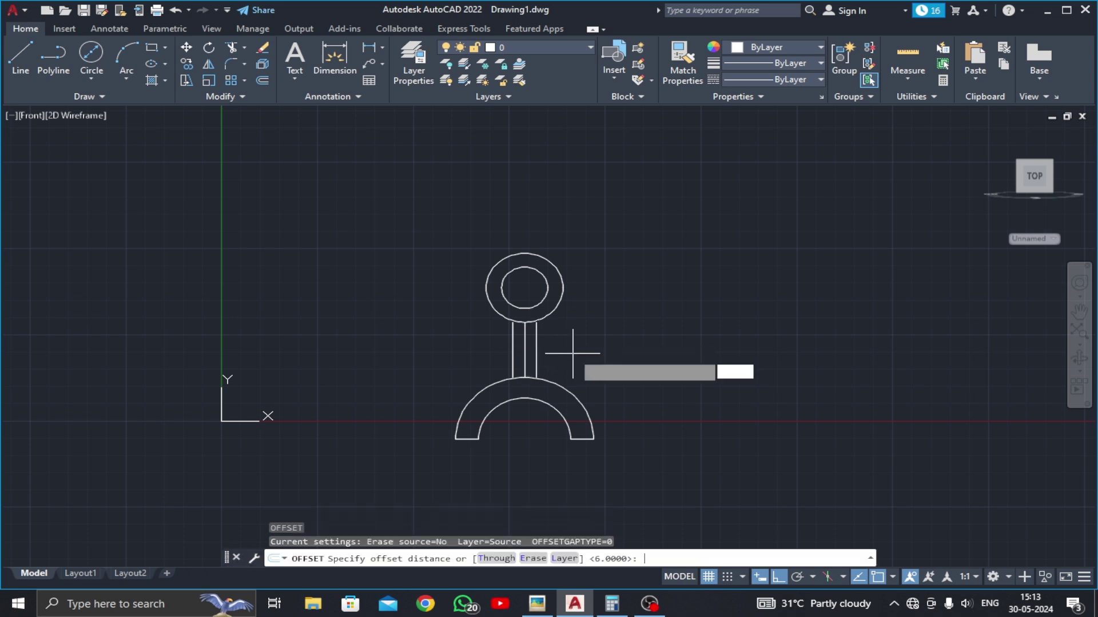
key(Escape)
scroll(568, 326, up, 1)
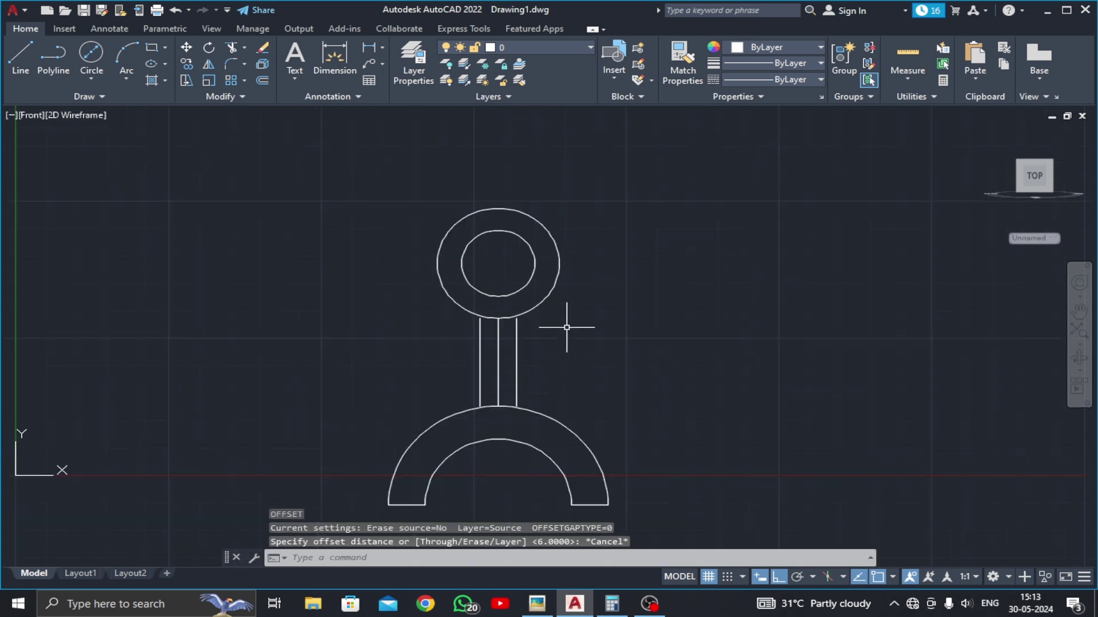
scroll(472, 324, up, 3)
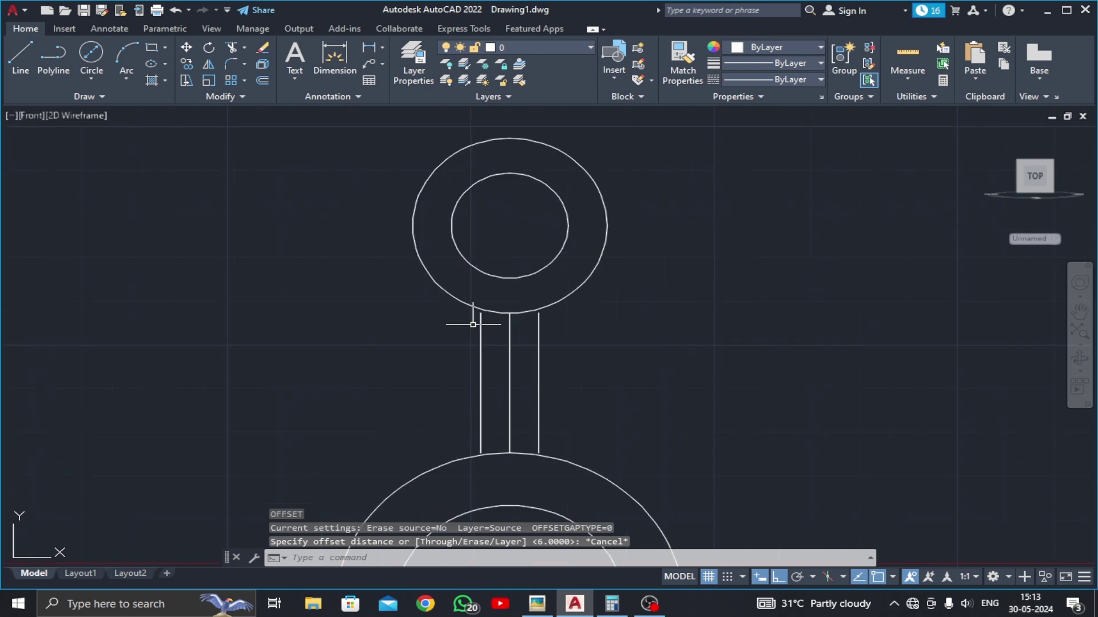
Step: Extend the left and right stem lines to the upper ring and the arched base
click(239, 51)
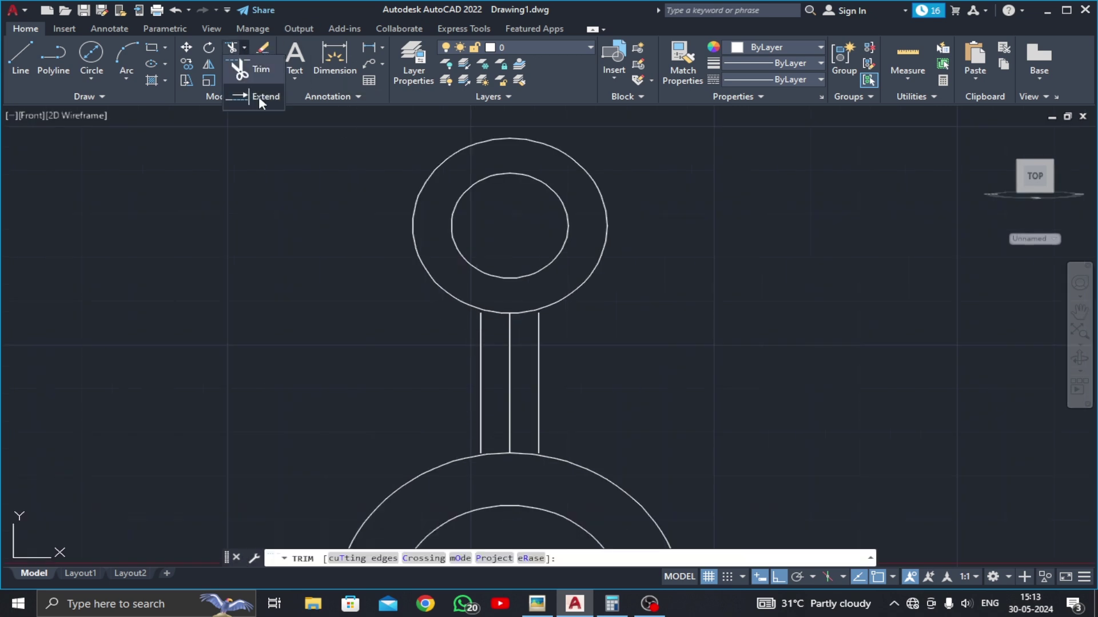
click(264, 100)
scroll(474, 332, up, 4)
scroll(475, 286, up, 2)
click(473, 280)
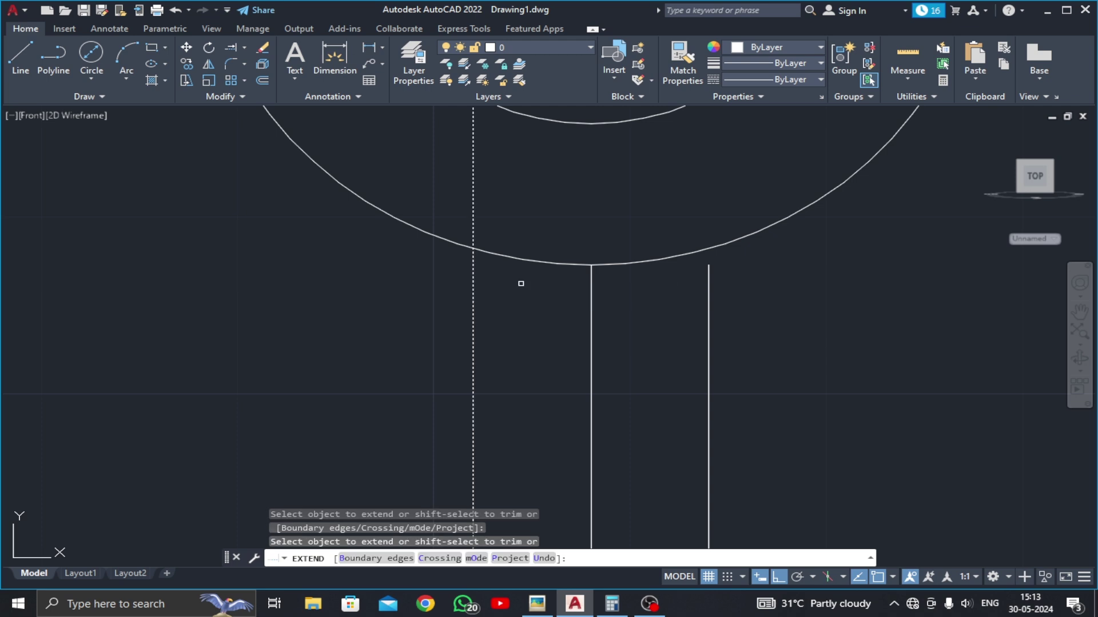
click(708, 269)
scroll(694, 282, down, 5)
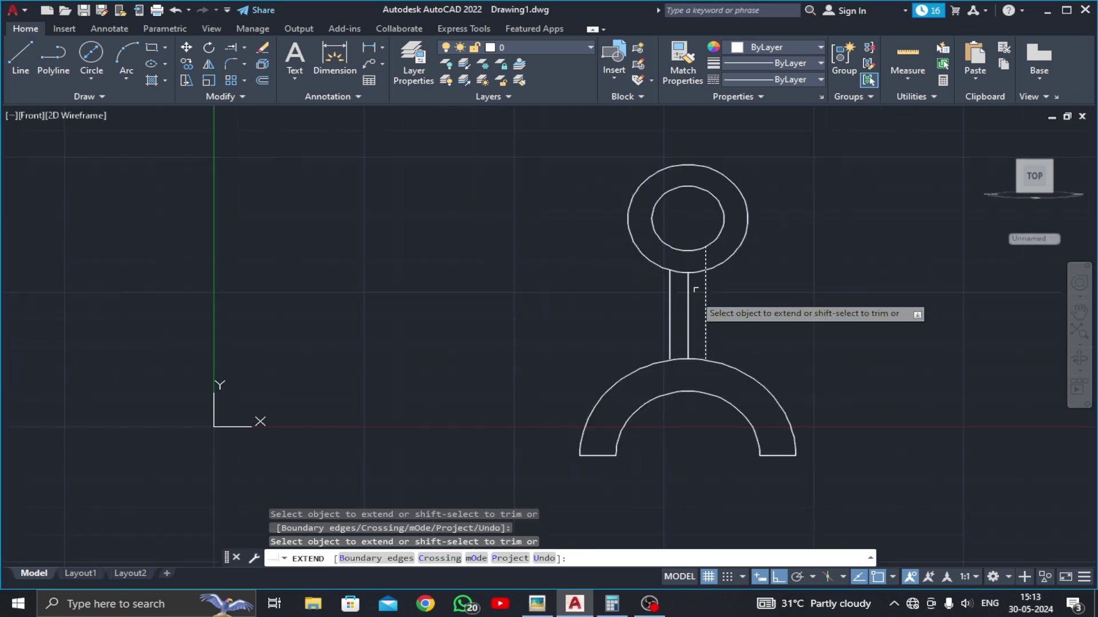
scroll(672, 369, up, 5)
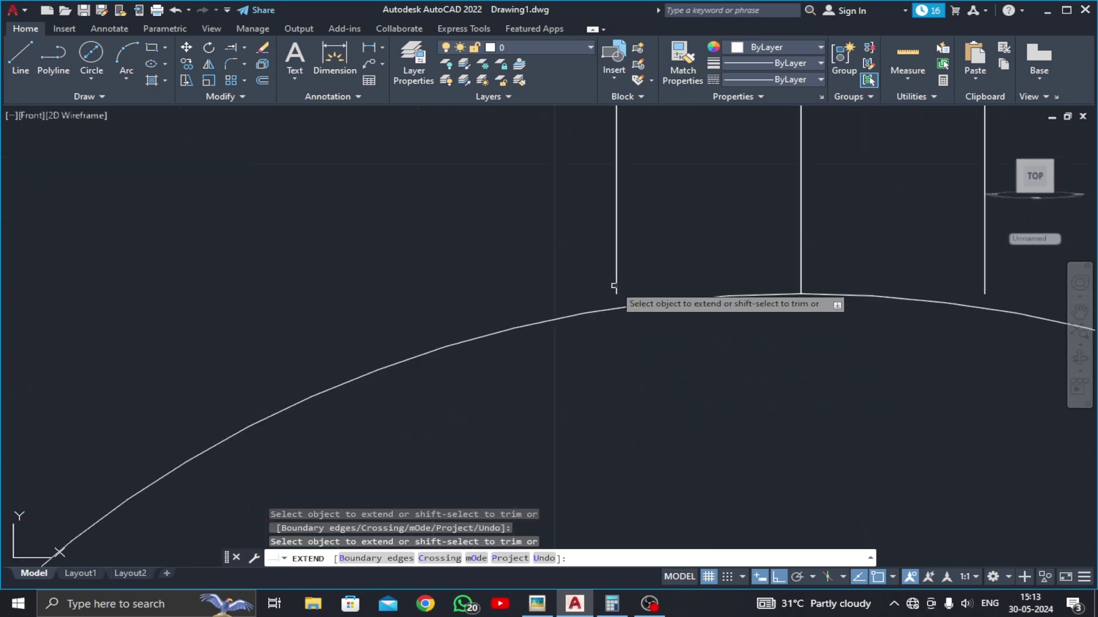
scroll(617, 287, down, 3)
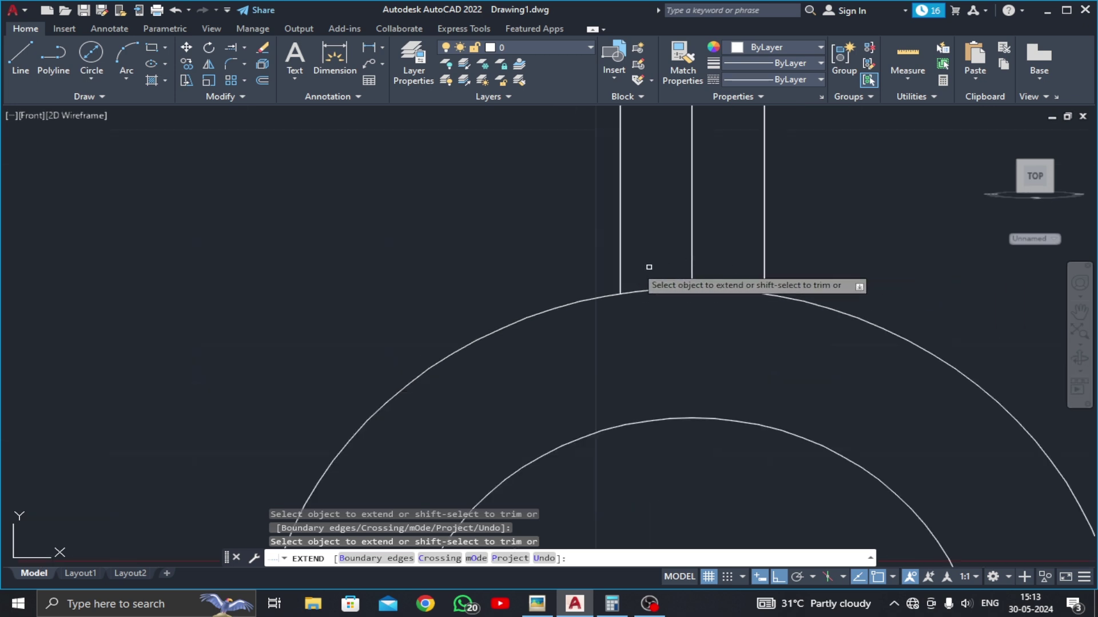
middle_drag(650, 270, 438, 255)
scroll(550, 267, up, 4)
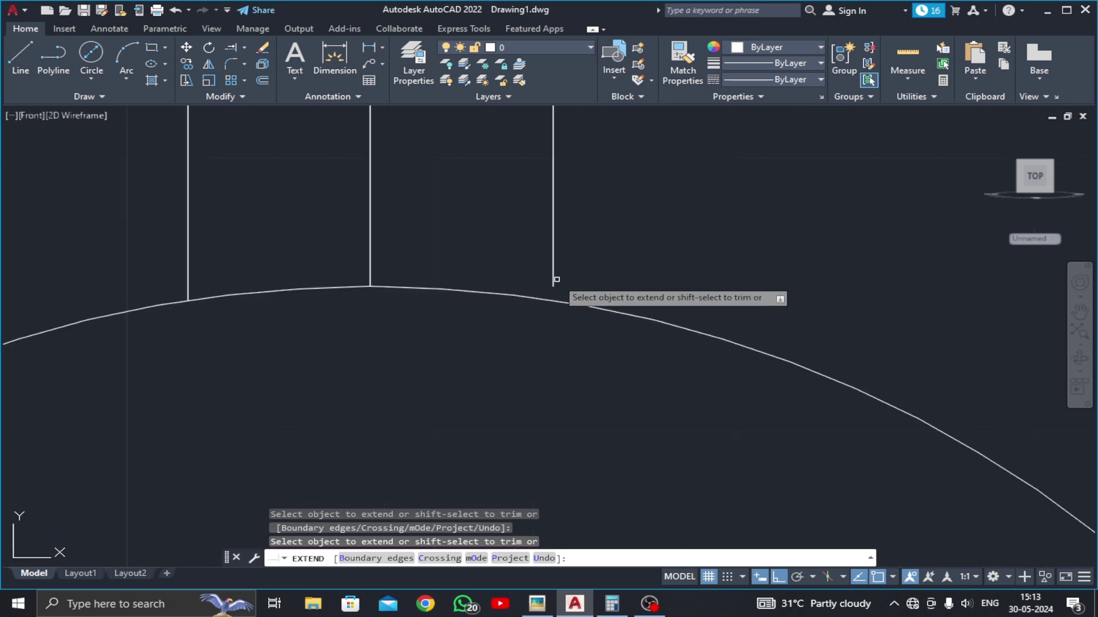
scroll(553, 277, down, 3)
scroll(620, 264, down, 3)
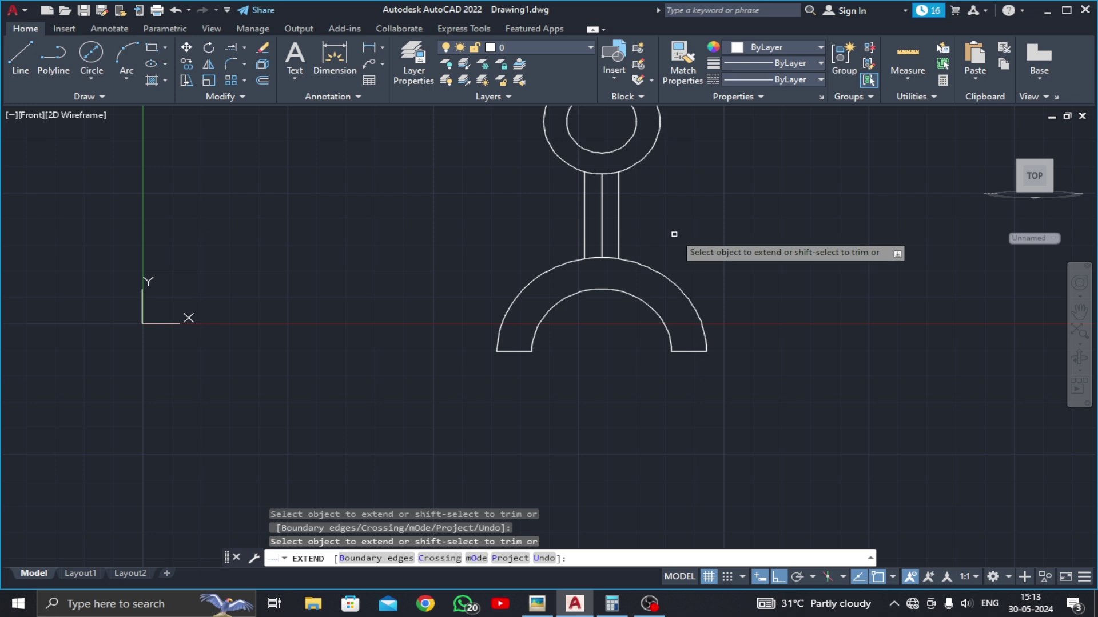
key(Escape)
mouse_move(698, 229)
middle_down()
mouse_move(698, 256)
mouse_move(654, 280)
middle_up()
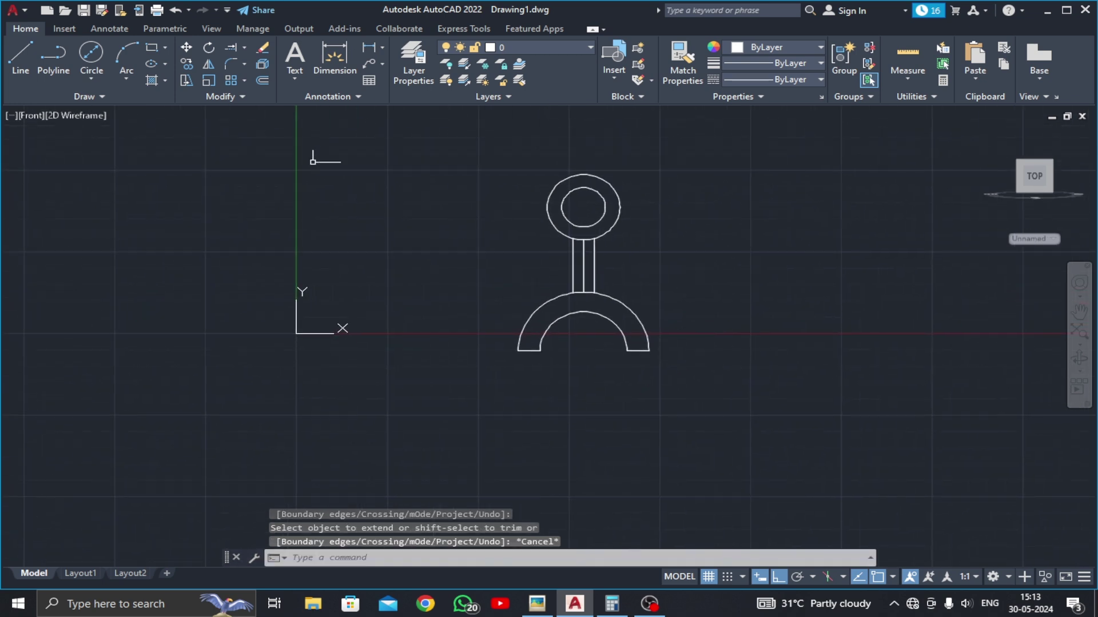
click(20, 67)
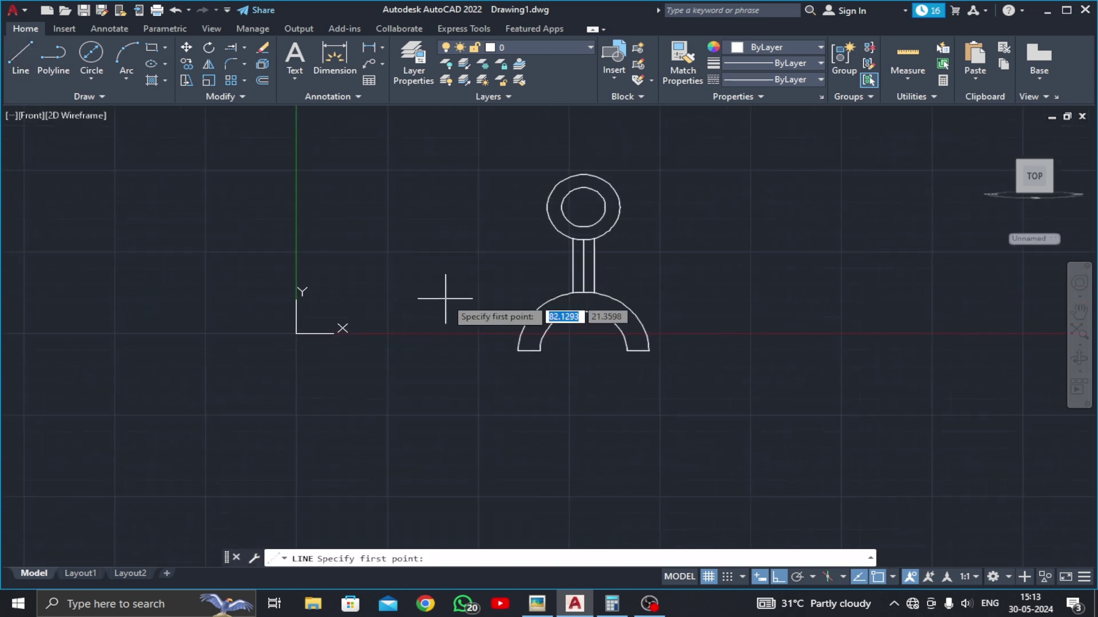
Step: Draw a line tangent from the ring's left side to the outer arc
key(Return)
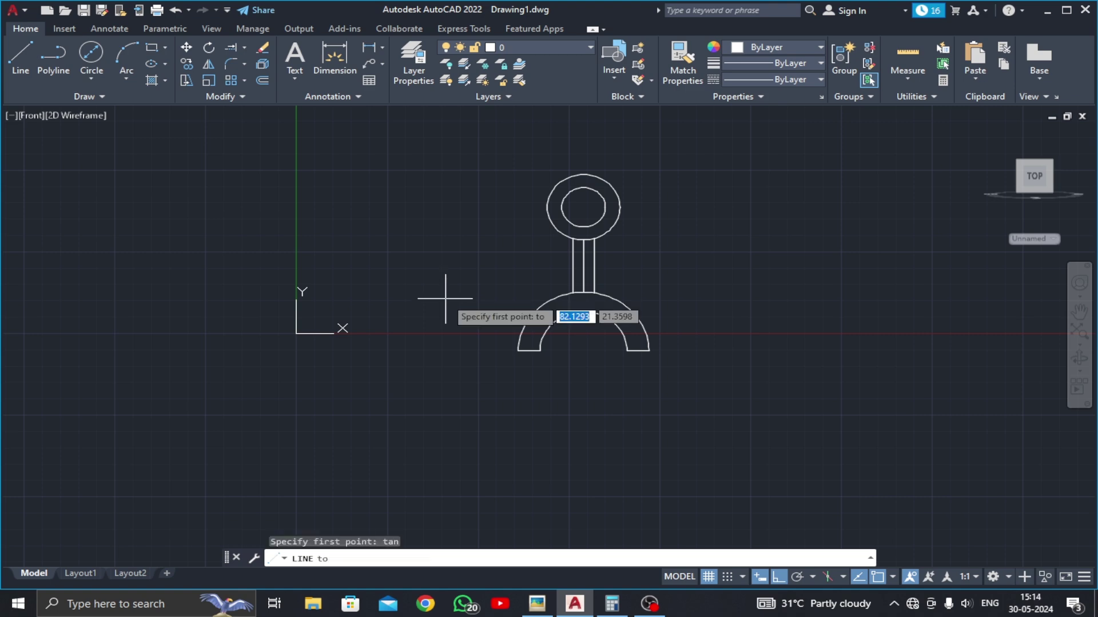
click(546, 201)
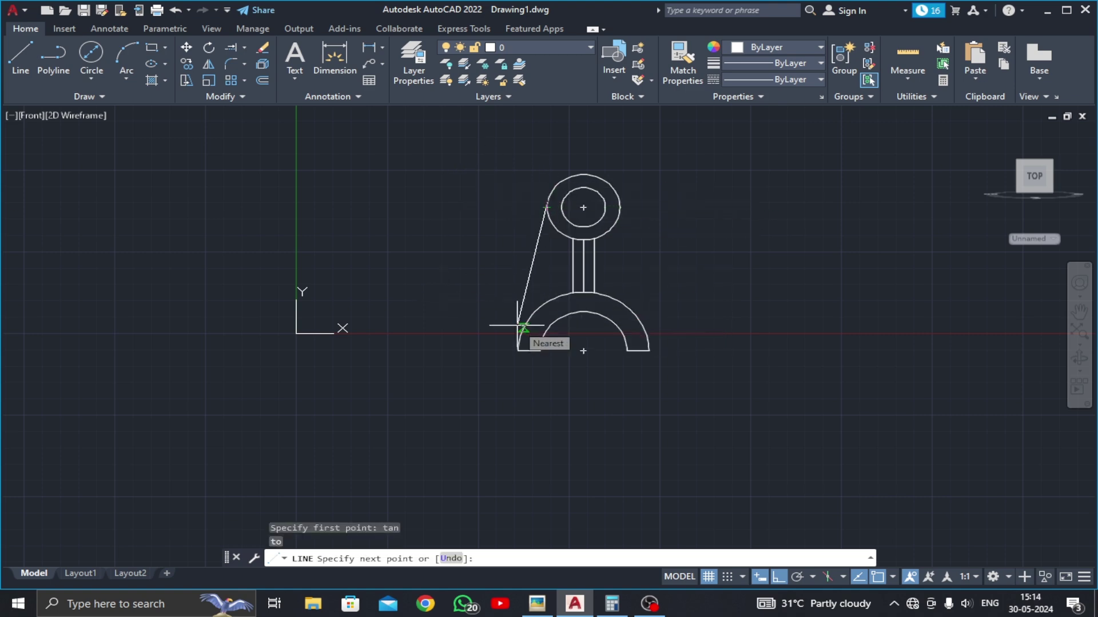
text(tan)
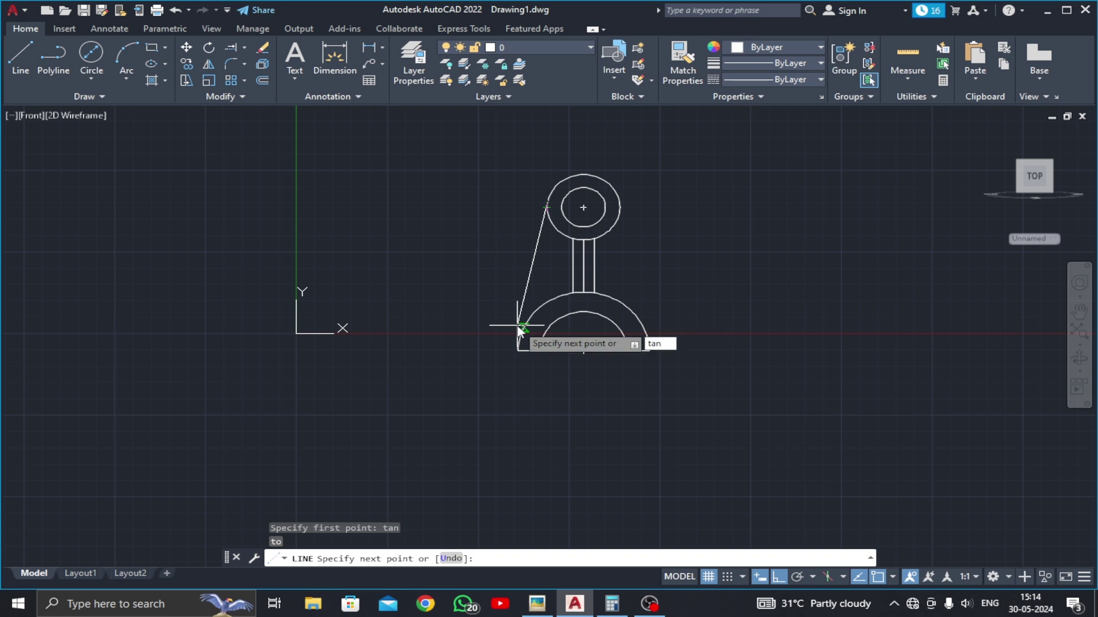
key(Return)
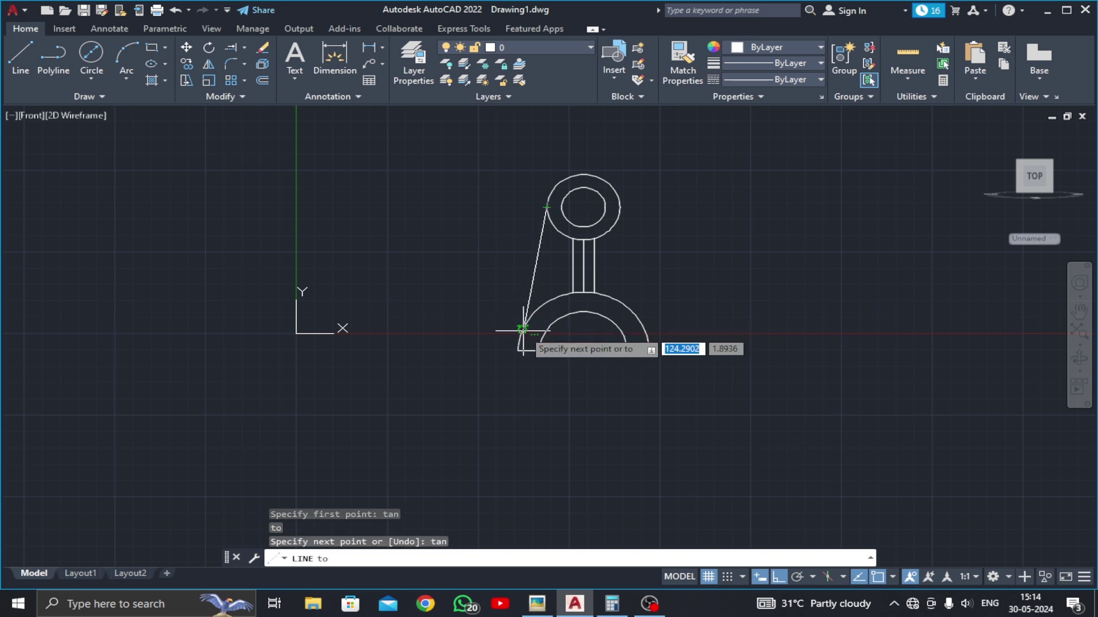
click(522, 330)
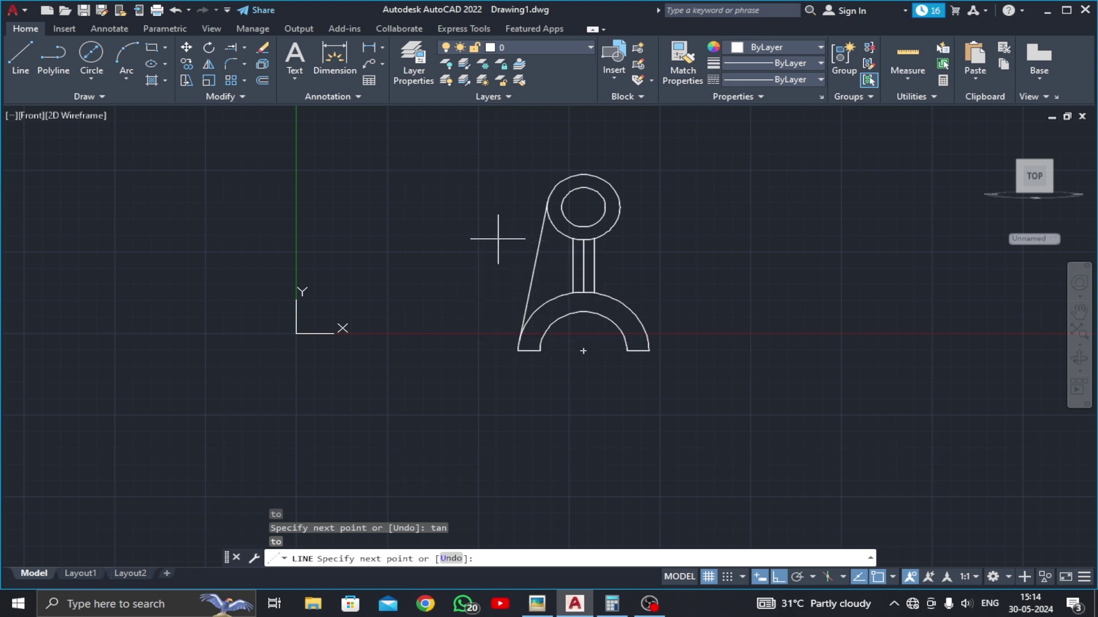
key(Escape)
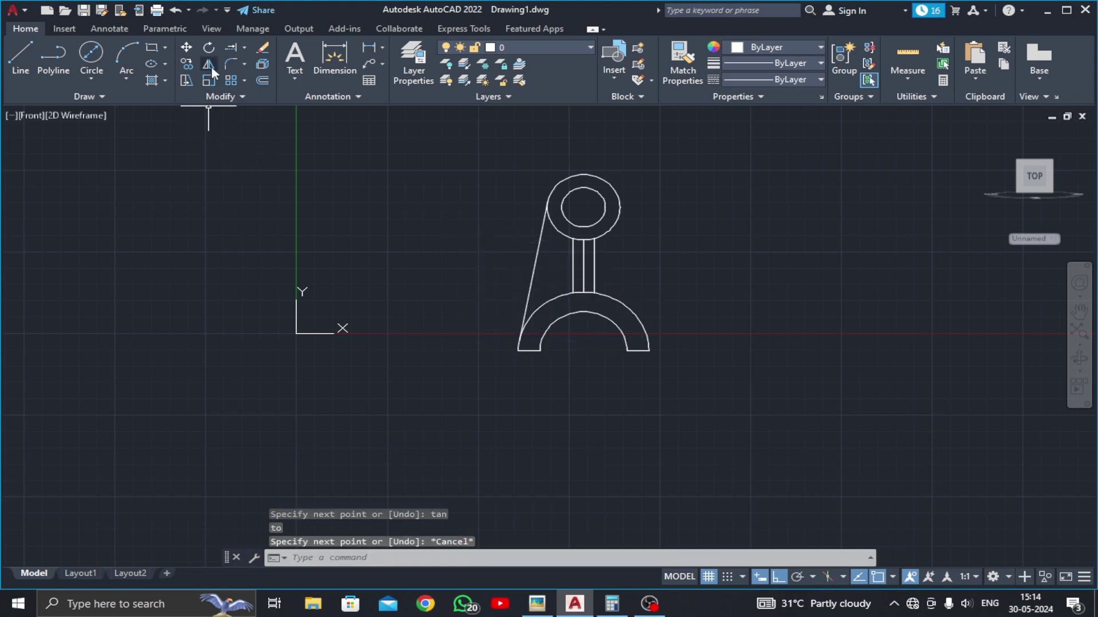
Step: Mirror the tangent line about the vertical centre axis, keeping the original
click(210, 67)
click(483, 226)
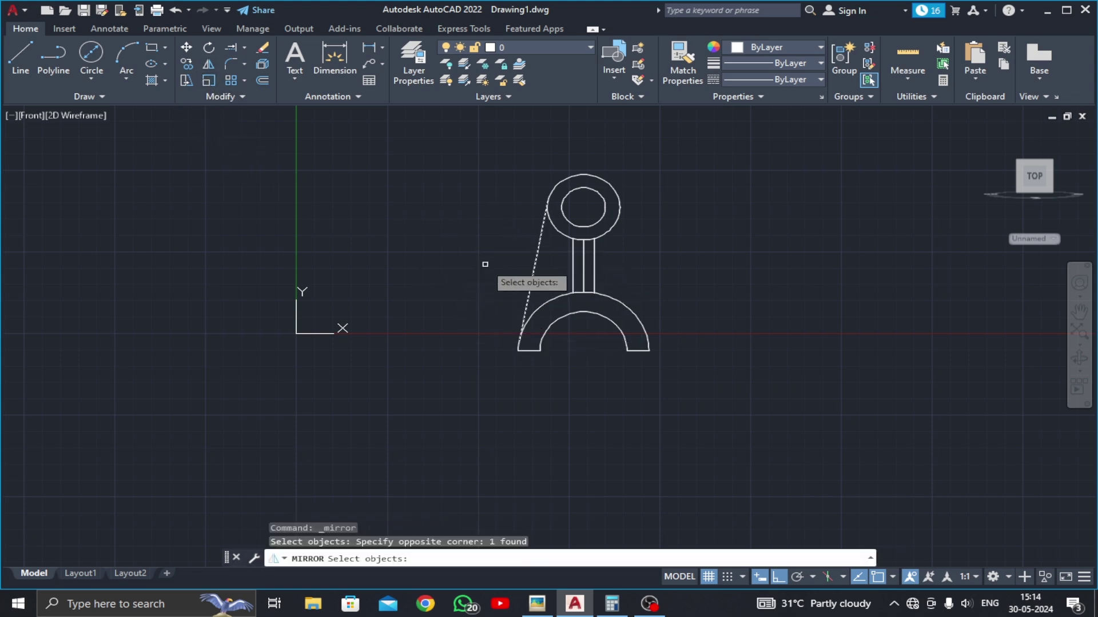
key(Return)
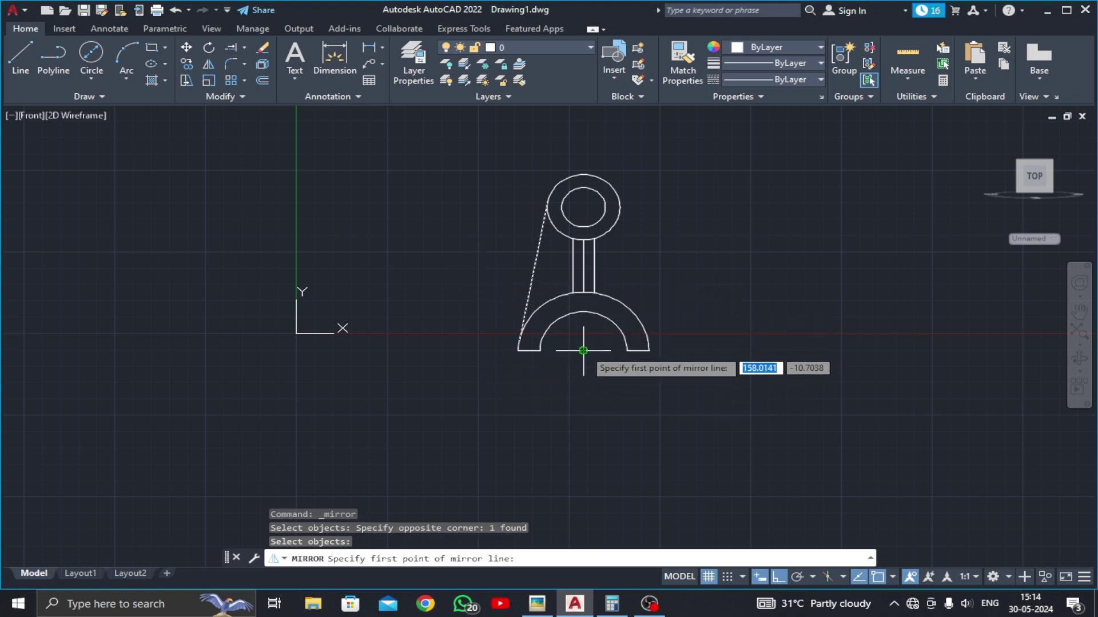
click(583, 351)
click(584, 416)
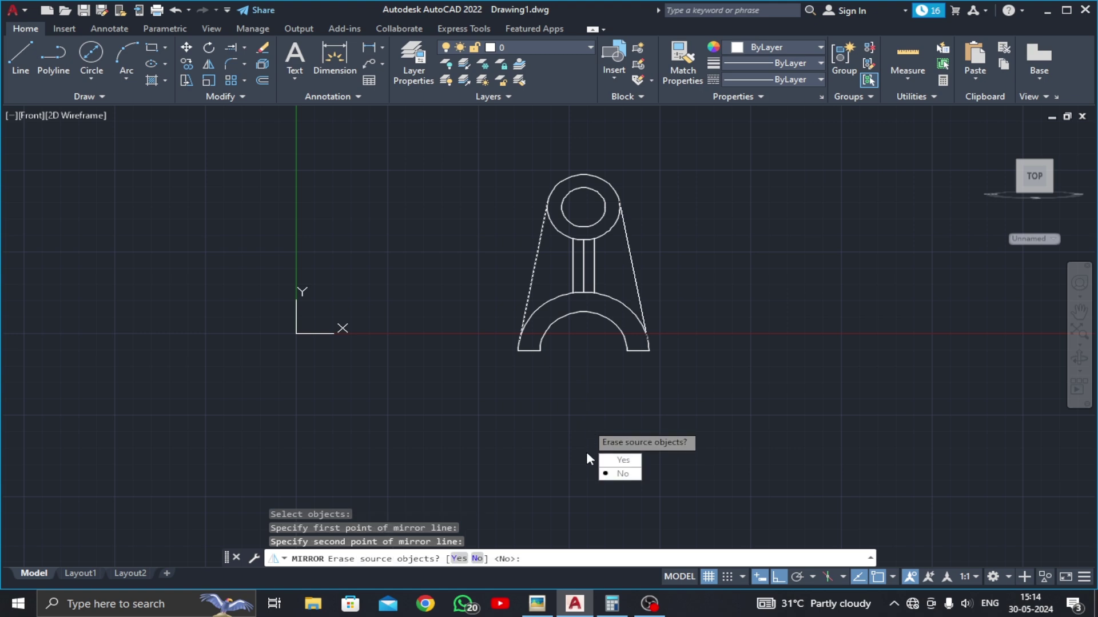
click(614, 479)
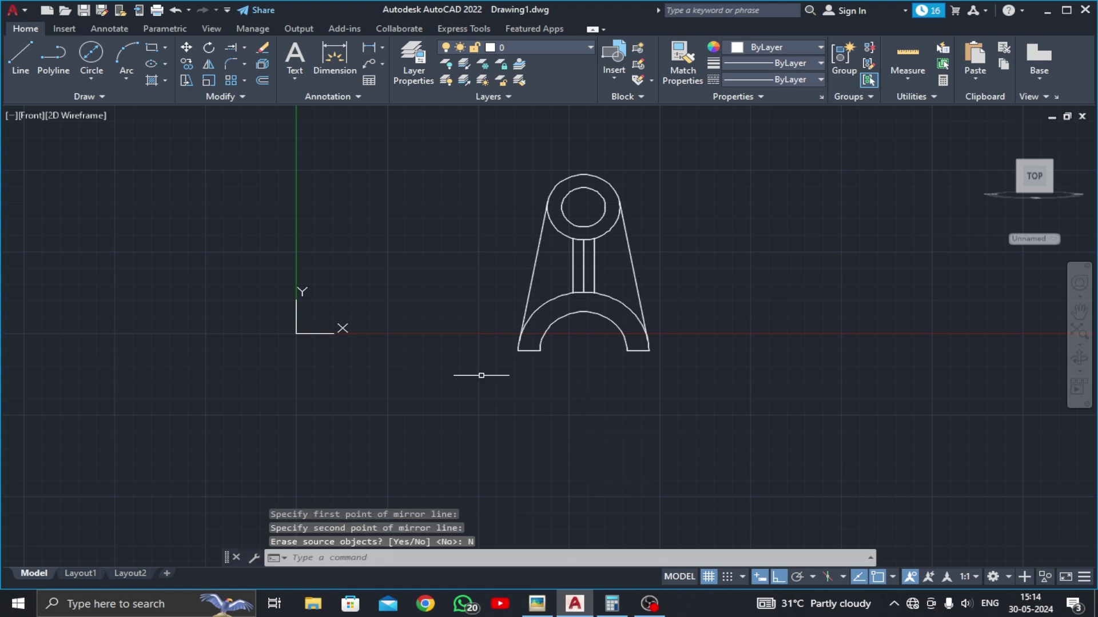
Step: Switch to the SW Isometric view and centre the part
click(32, 116)
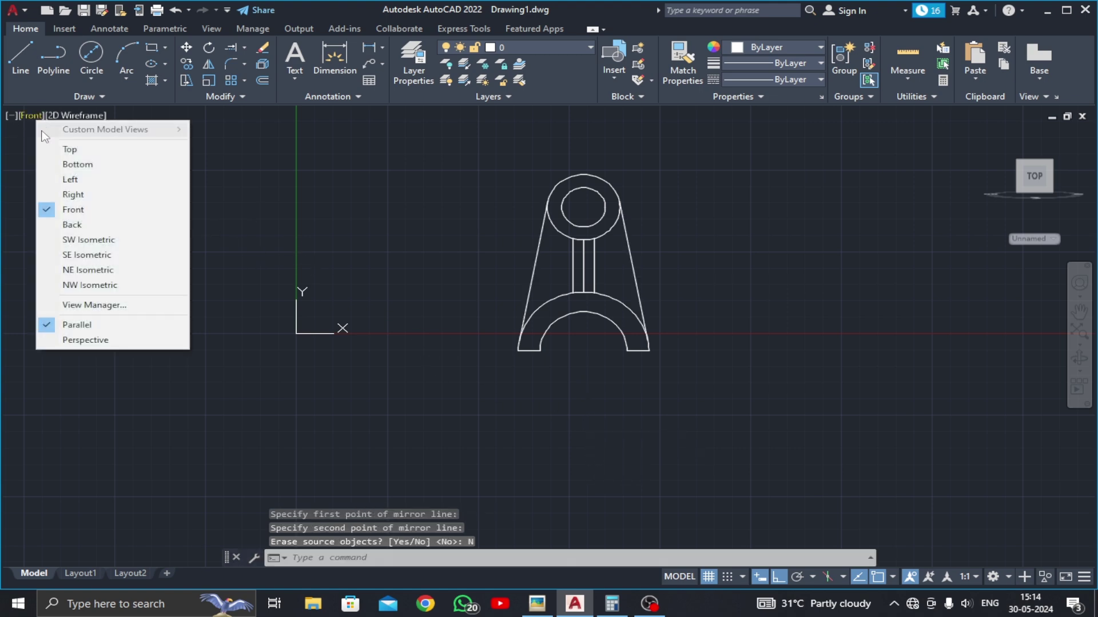
click(95, 242)
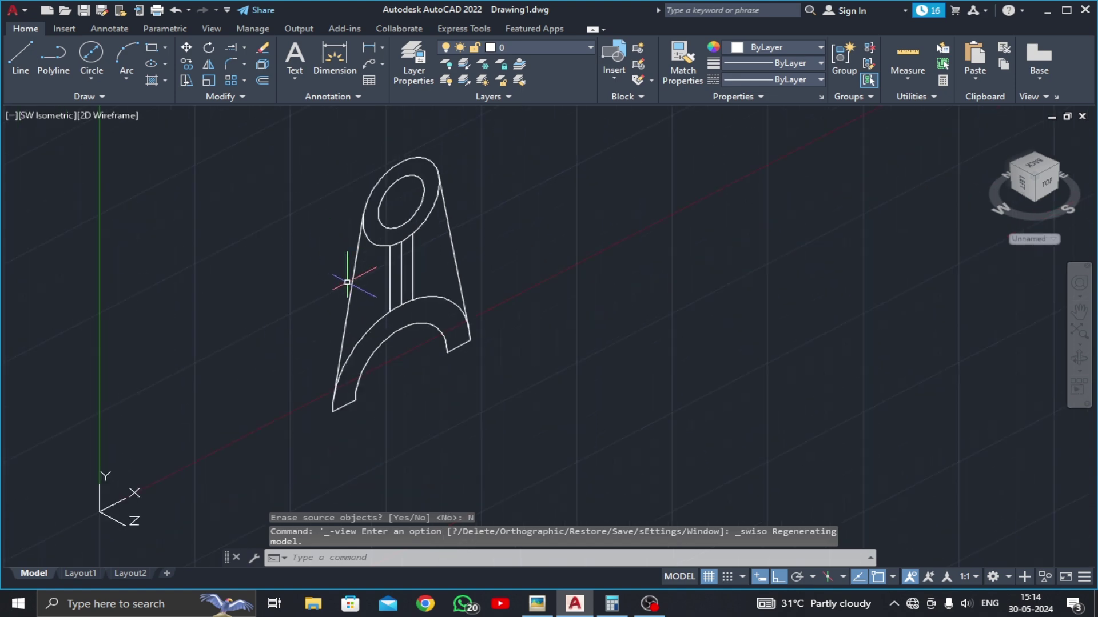
middle_drag(347, 282, 371, 308)
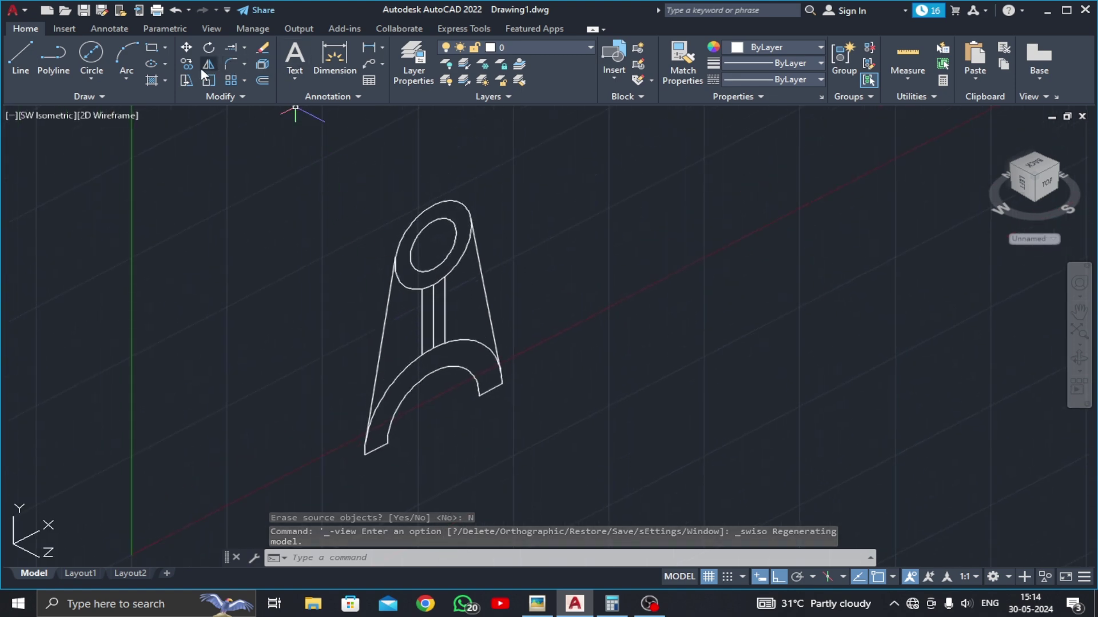
Step: Move the three vertical stem lines off to the right and recheck the reference
click(186, 47)
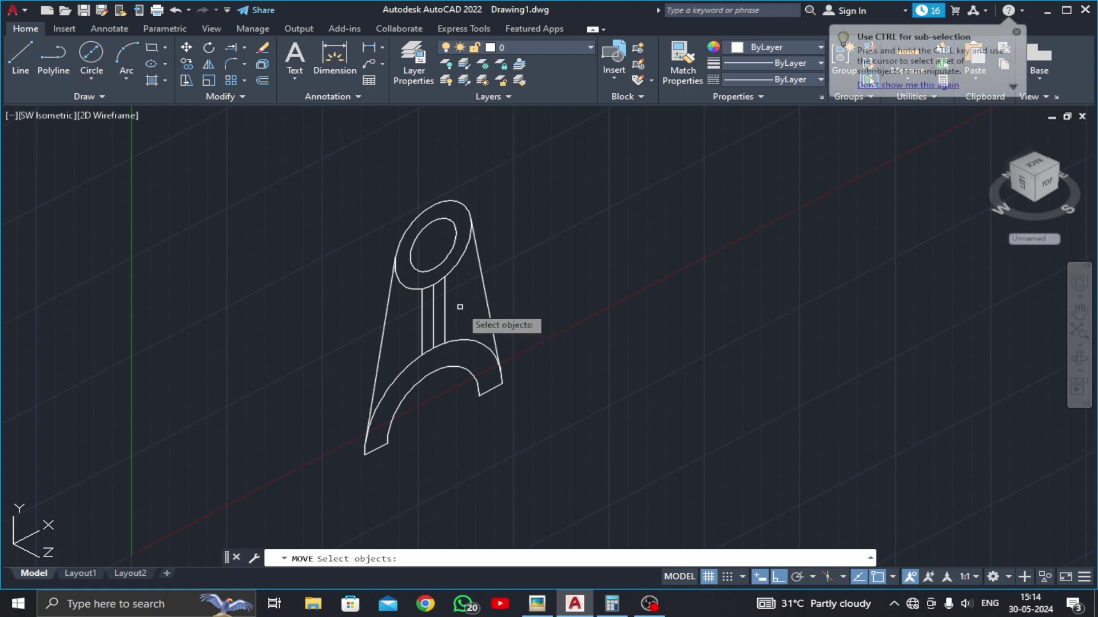
click(455, 304)
click(414, 320)
key(Return)
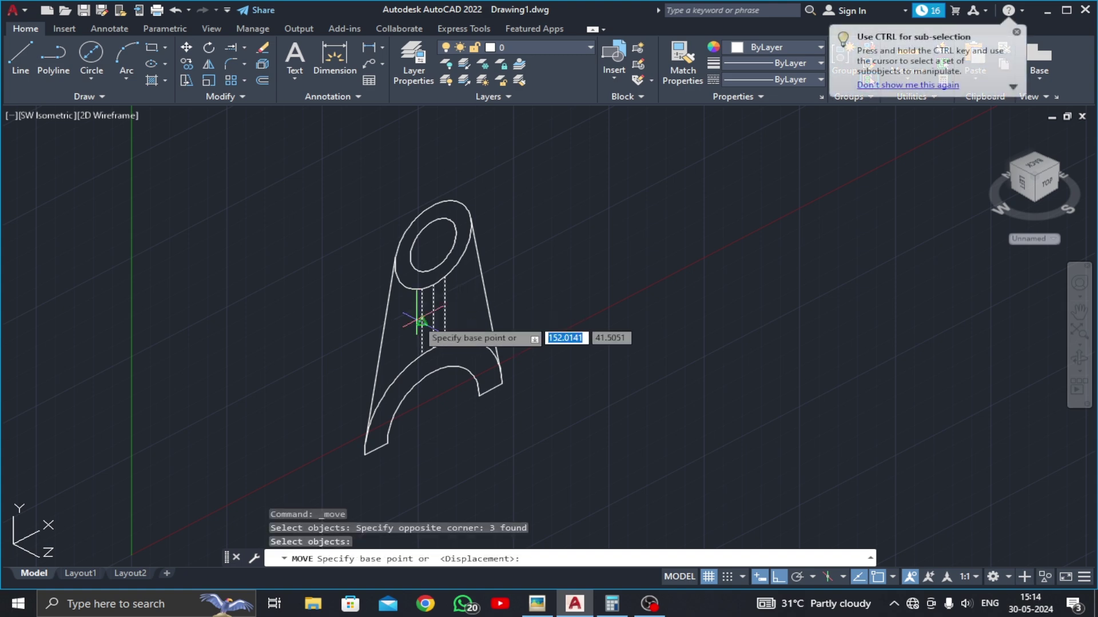
click(456, 446)
click(605, 410)
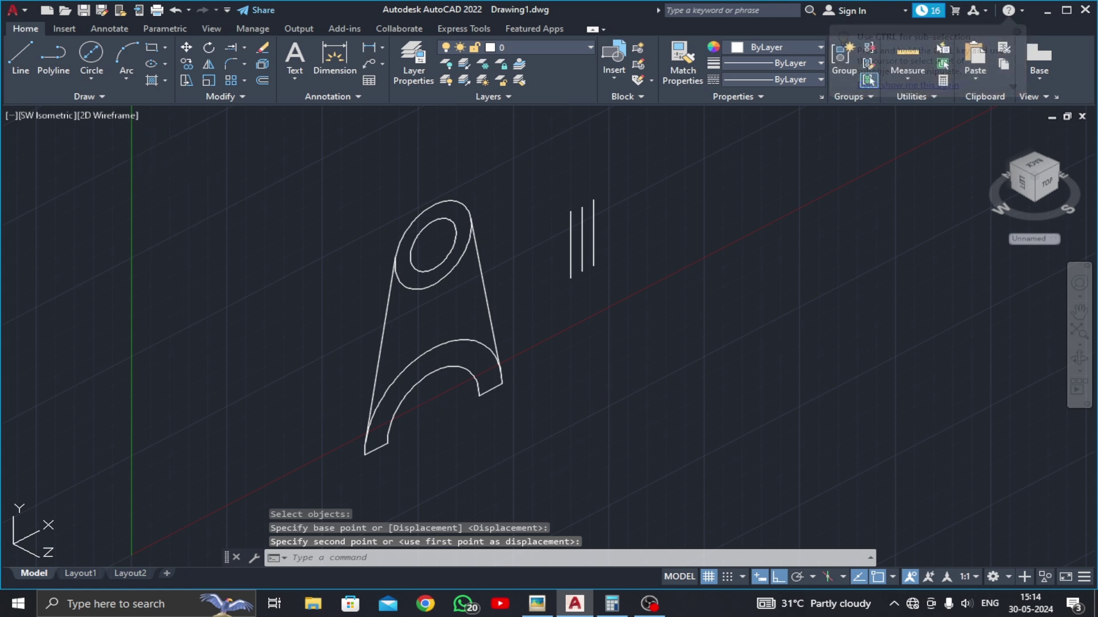
click(536, 605)
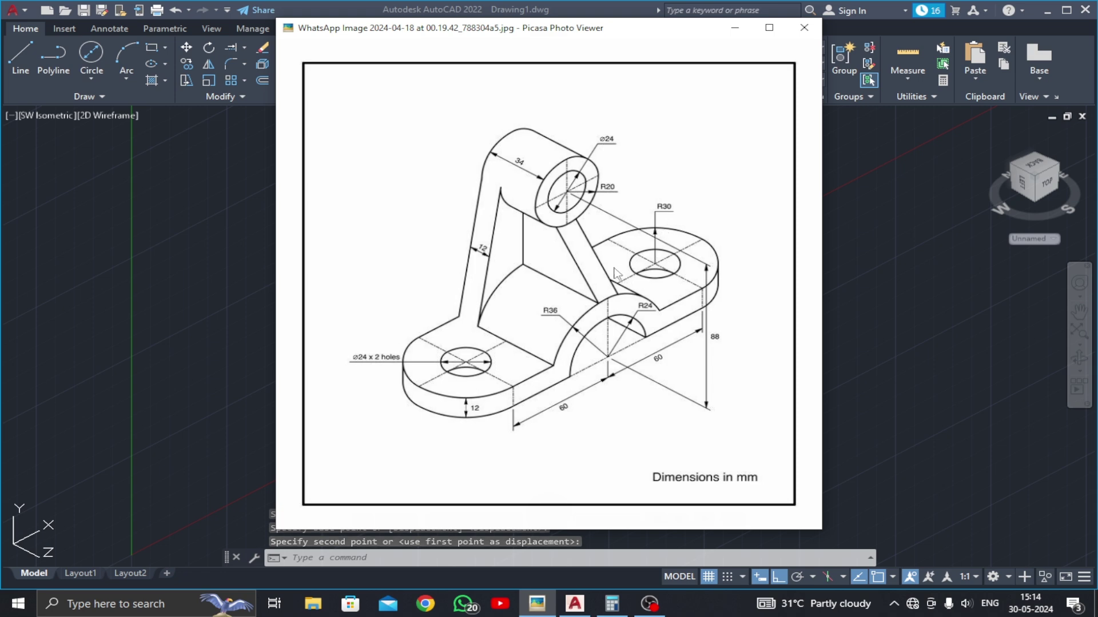
click(735, 28)
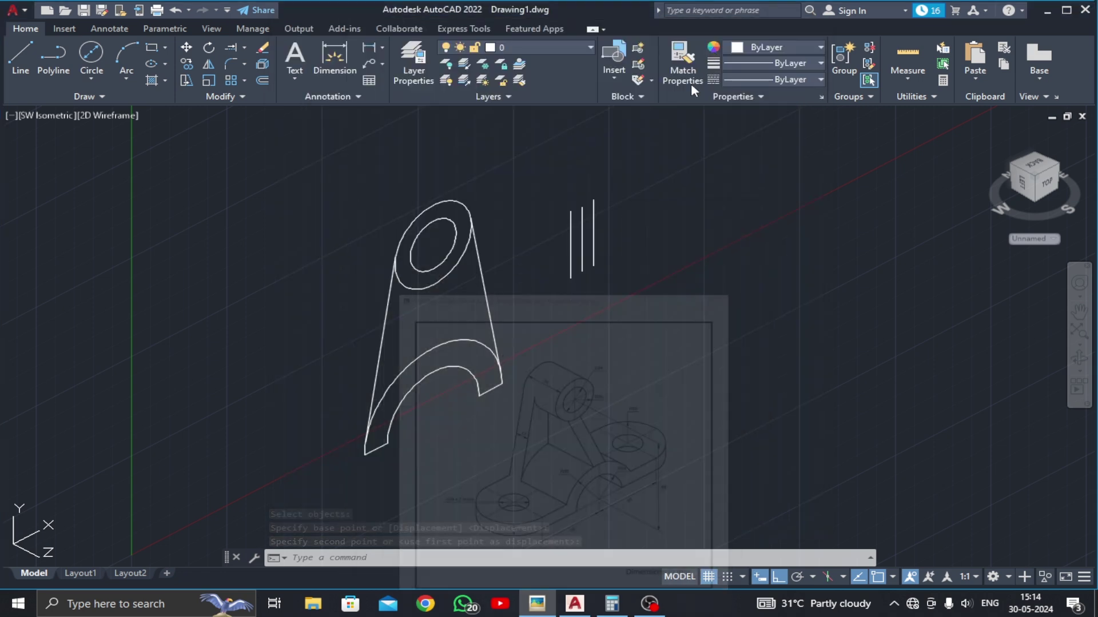
middle_drag(272, 250, 279, 222)
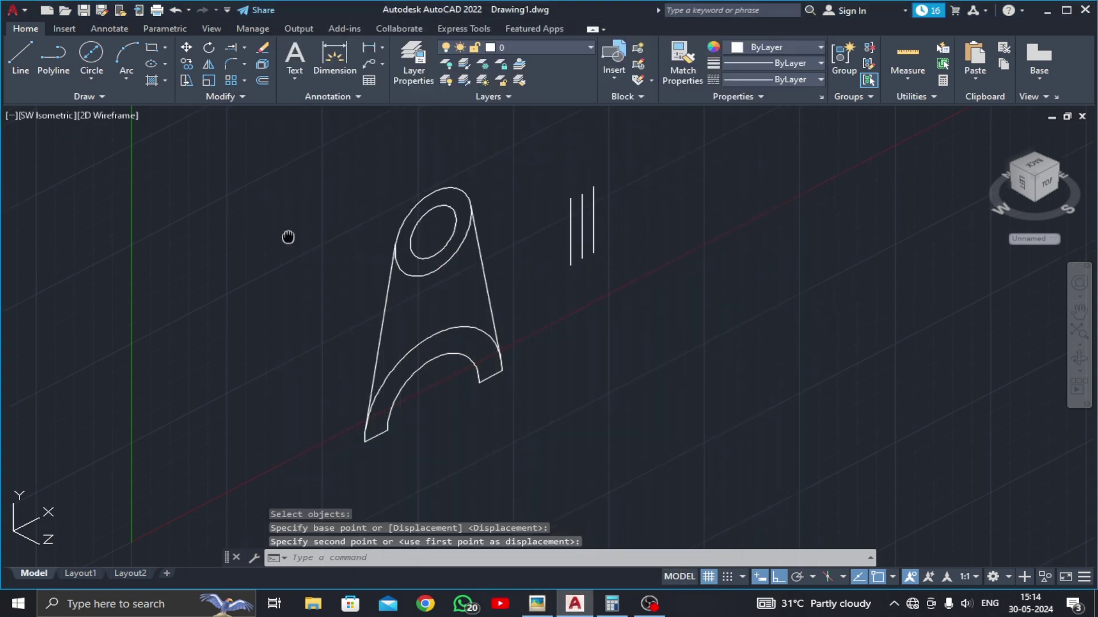
Step: Switch to a 3D modelling workspace and press-pull the arched base 60 mm
click(1009, 577)
click(1006, 490)
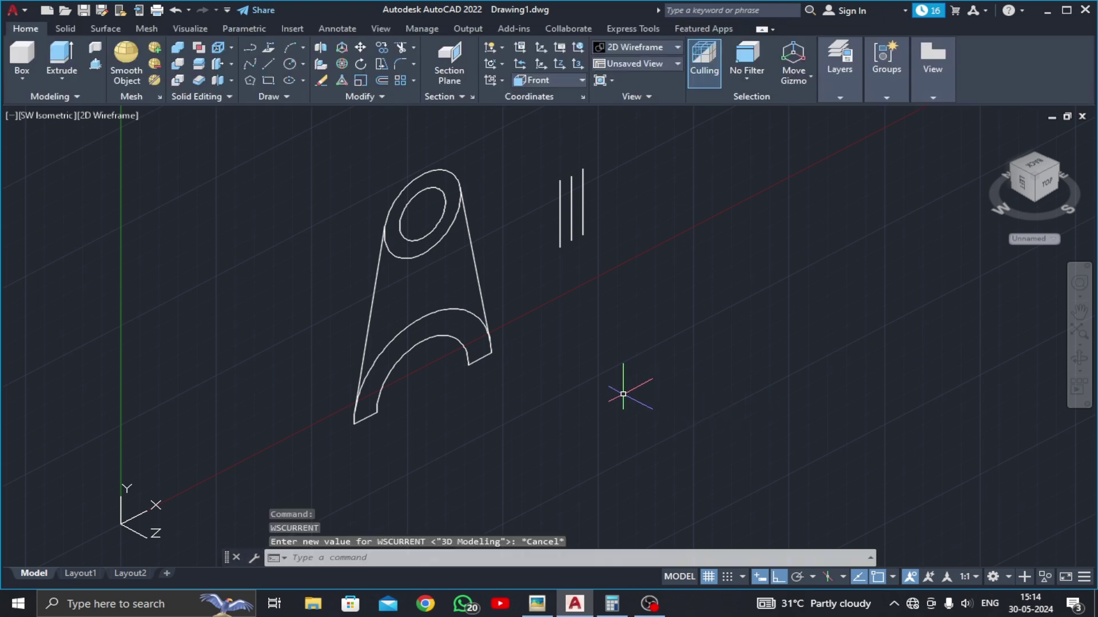
click(95, 67)
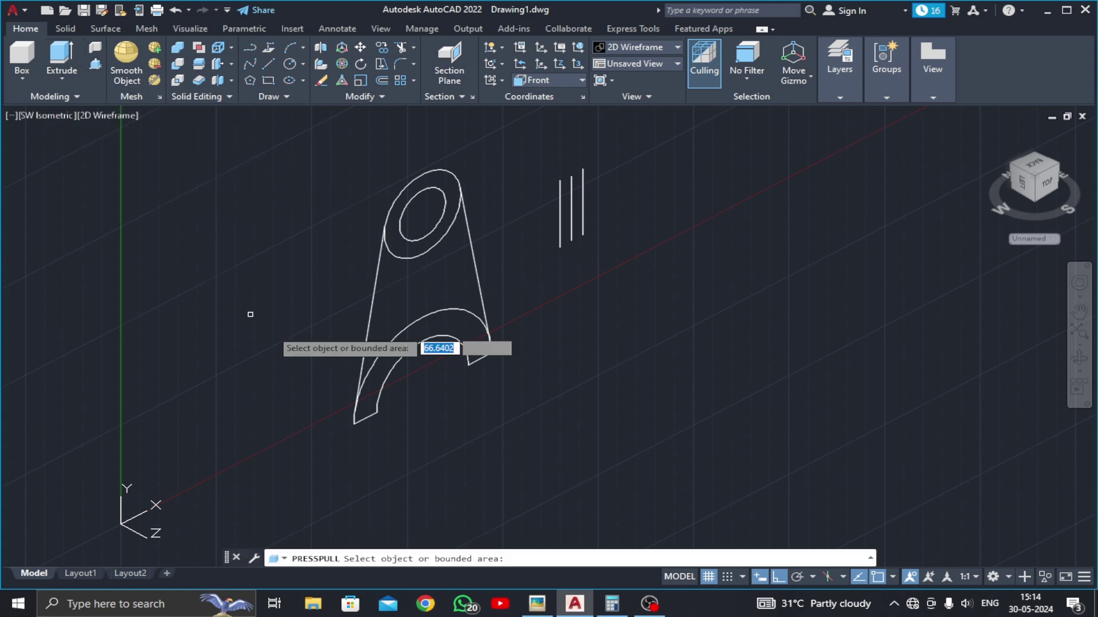
click(393, 378)
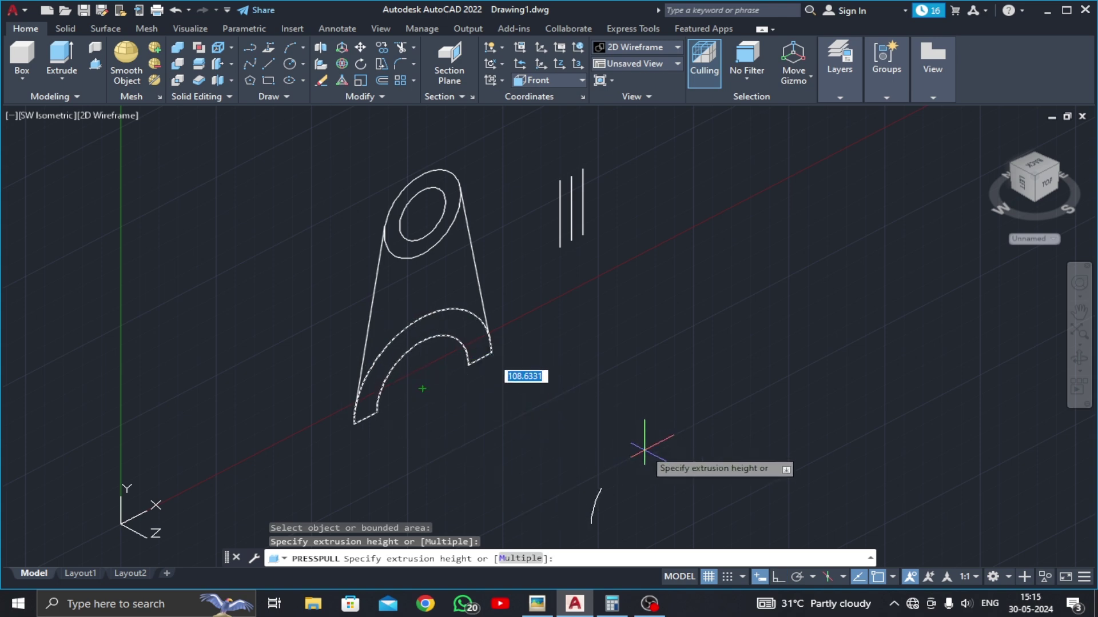
key(Return)
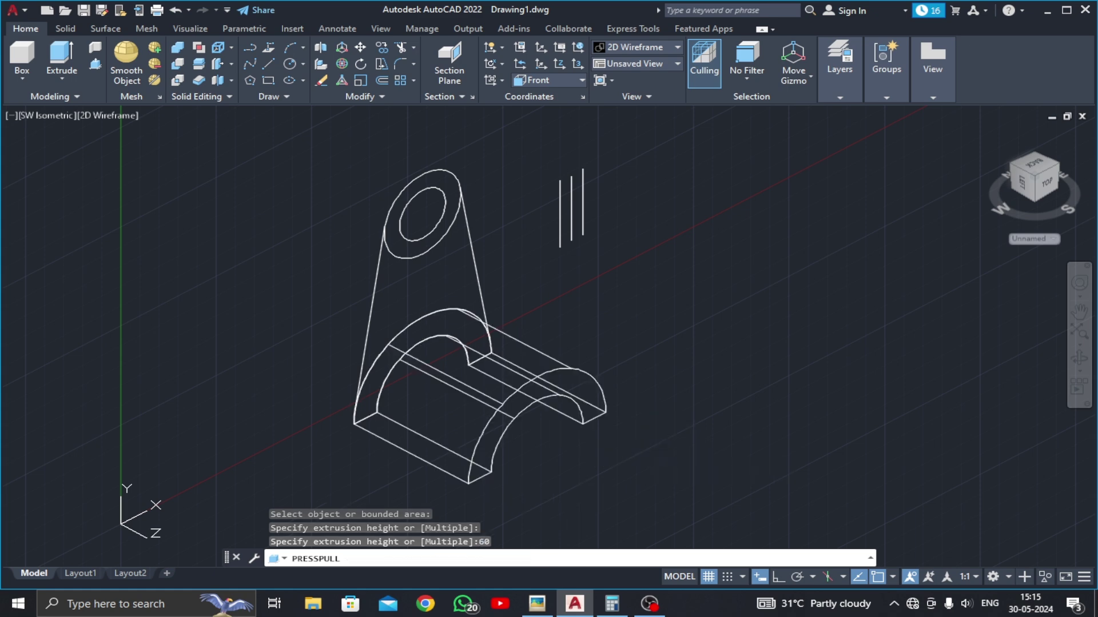
click(538, 604)
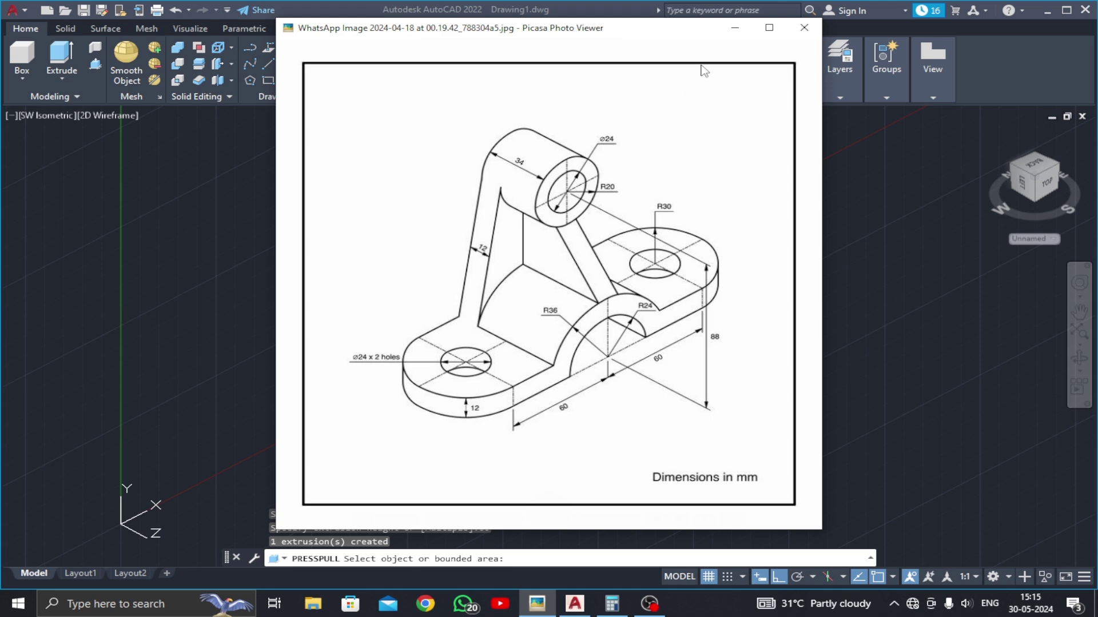
Step: Press-pull the top ring 34 mm into a hollow boss
click(732, 30)
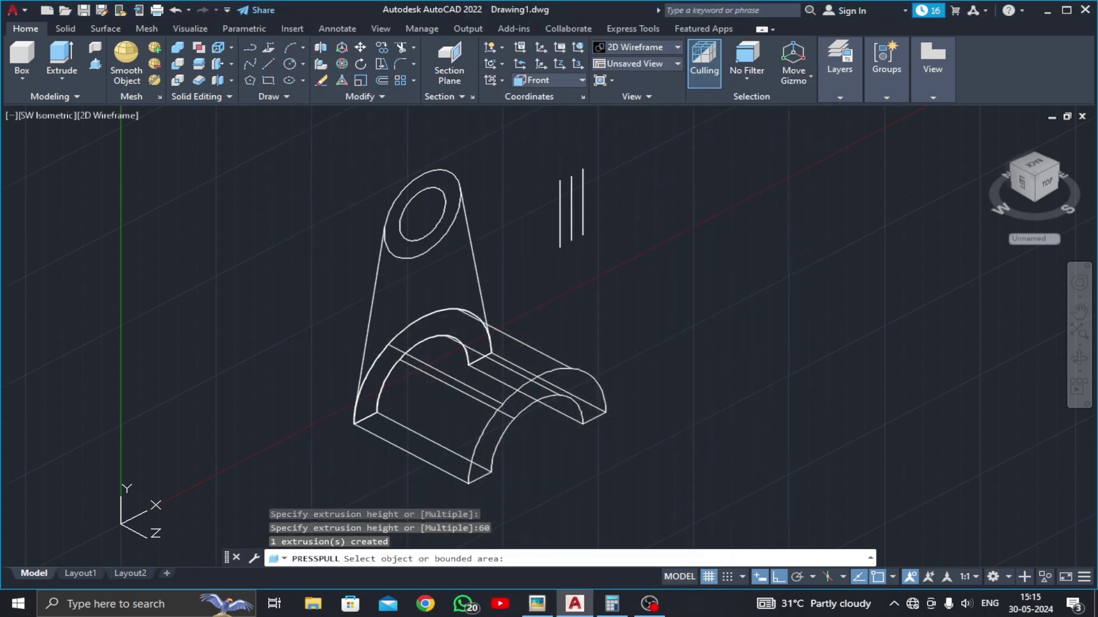
click(450, 198)
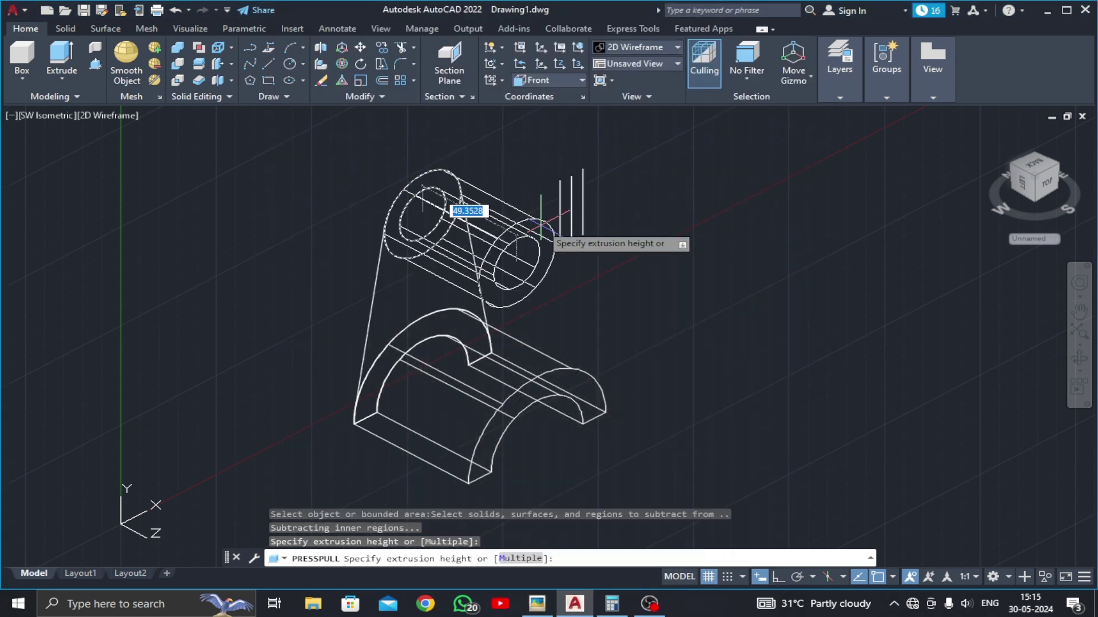
key(Return)
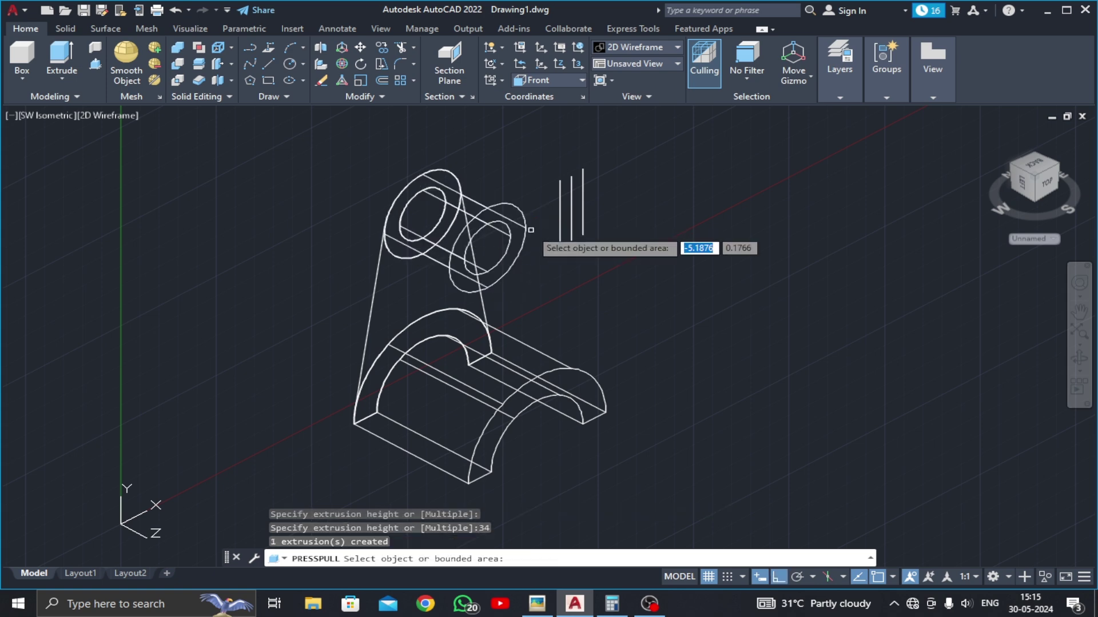
Step: Press-pull the tapered upright 12 mm thick
click(540, 607)
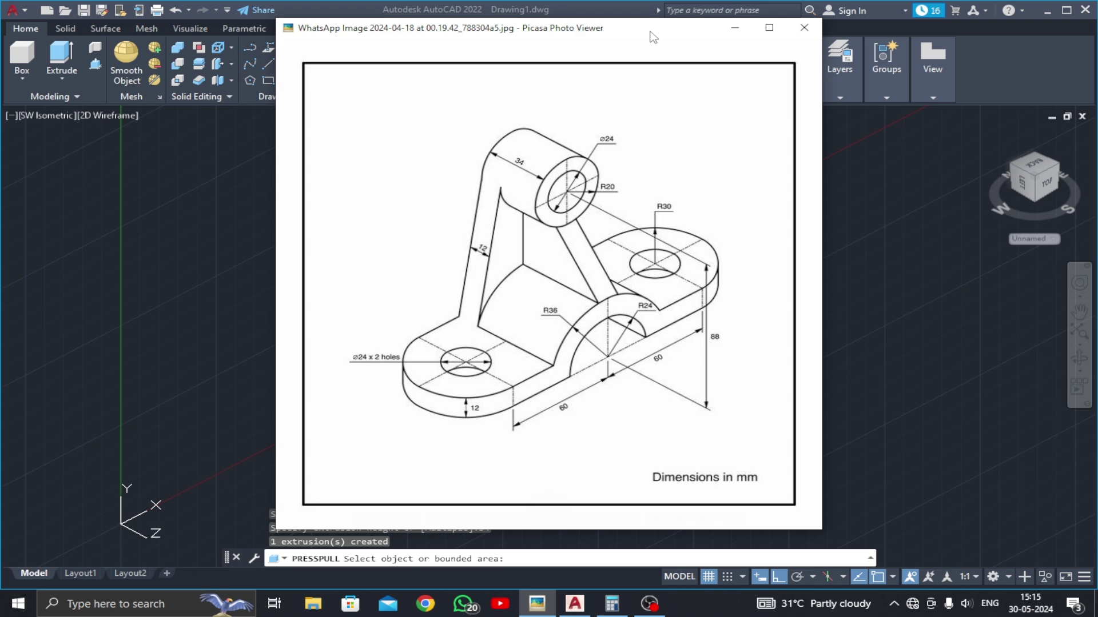
click(741, 33)
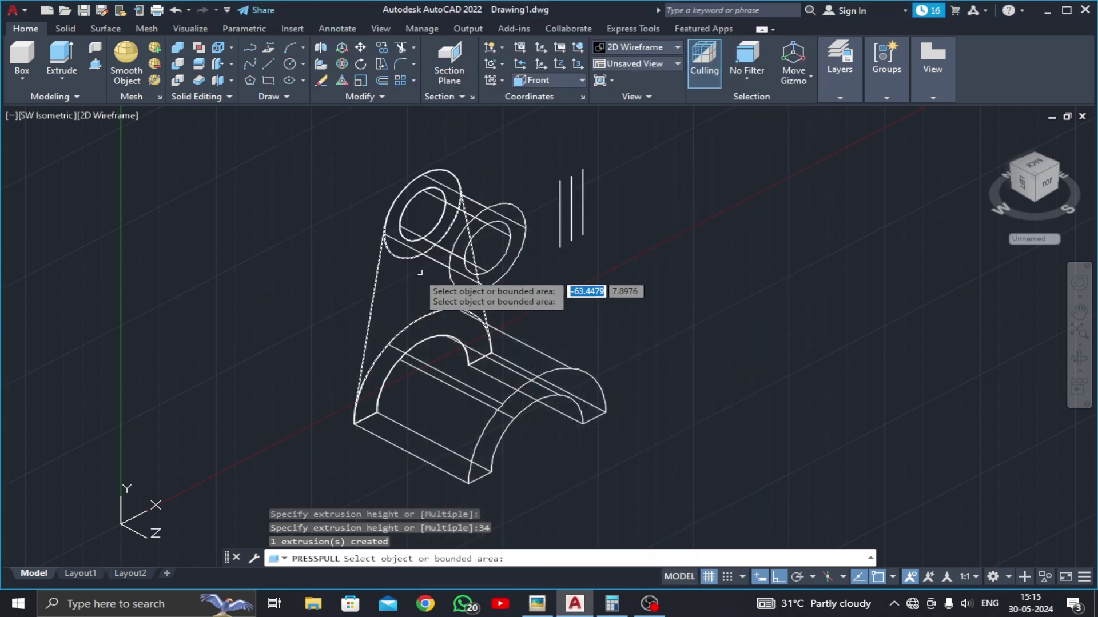
click(433, 300)
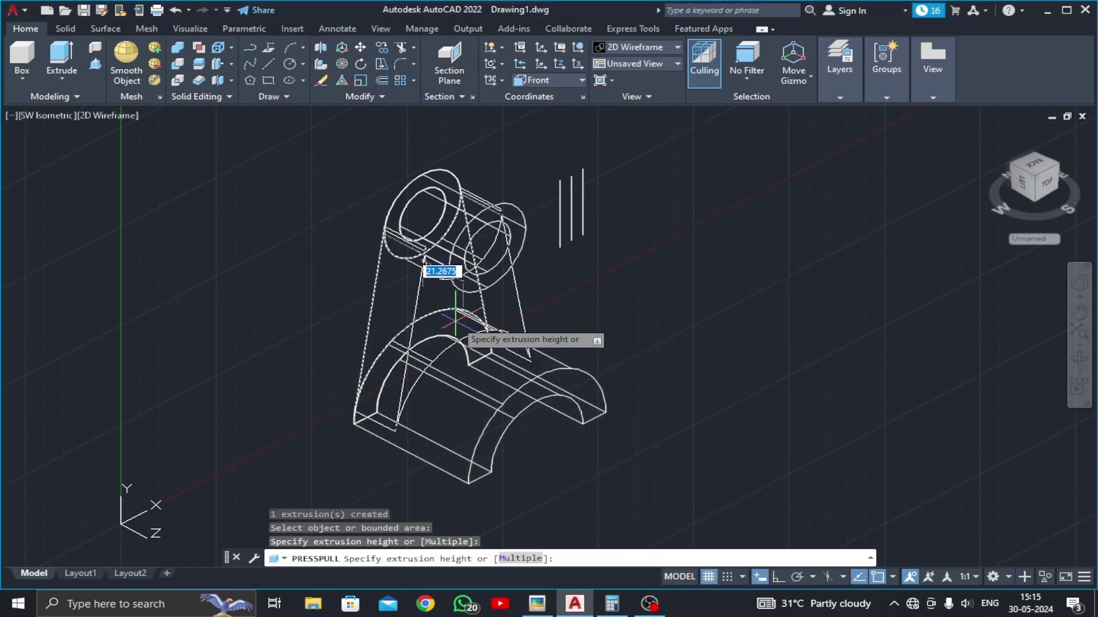
text(12)
key(Return)
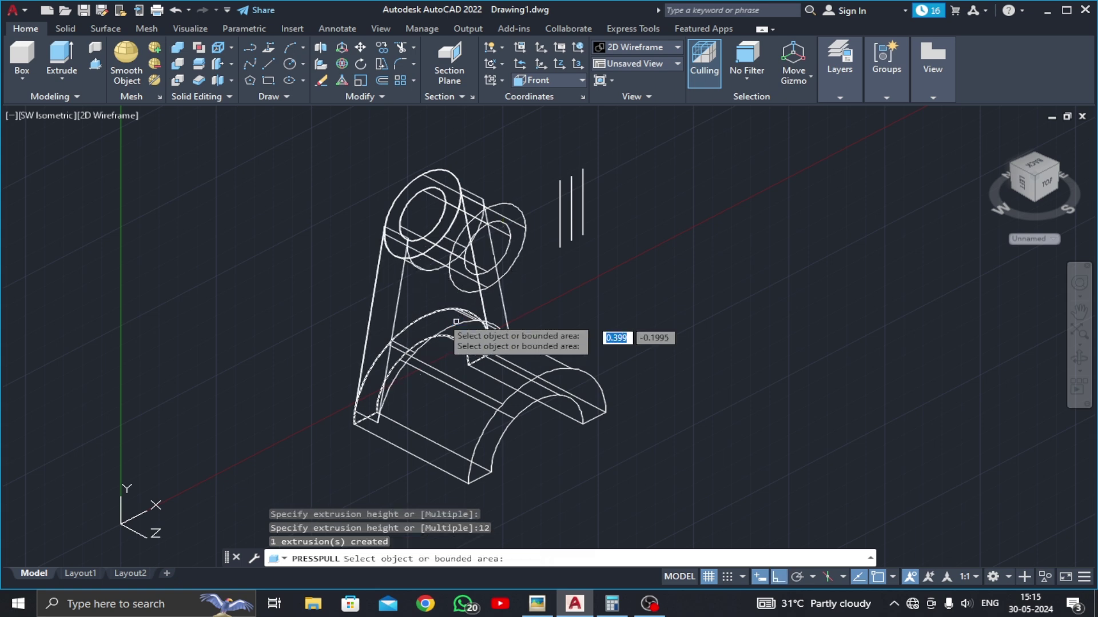
key(Return)
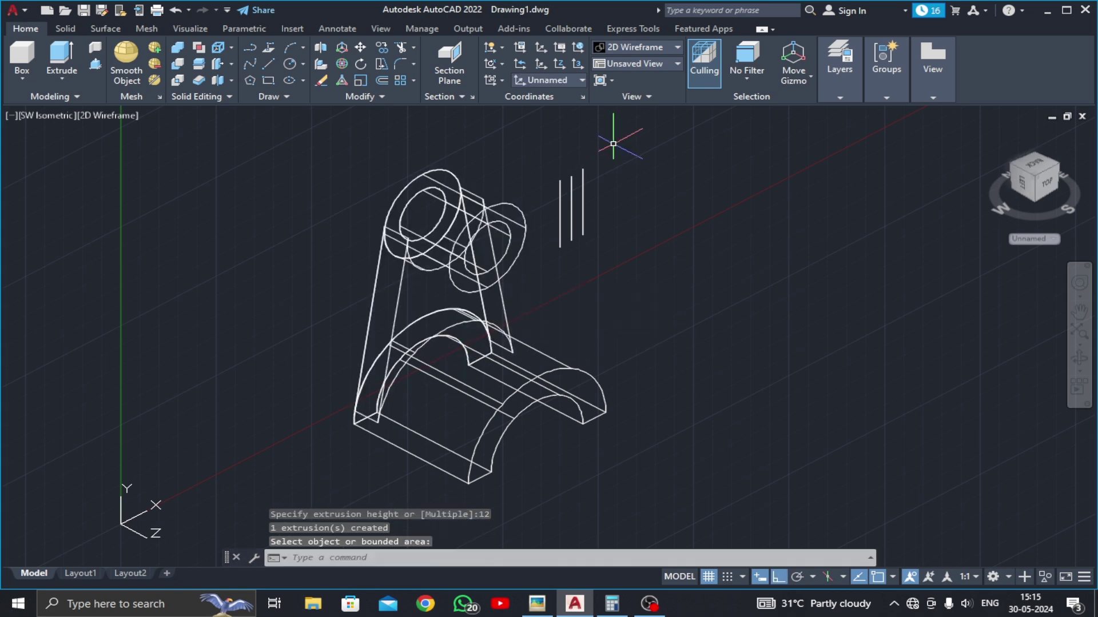
Step: Move the three vertical rib lines onto the arch below the ring boss
click(601, 165)
click(532, 226)
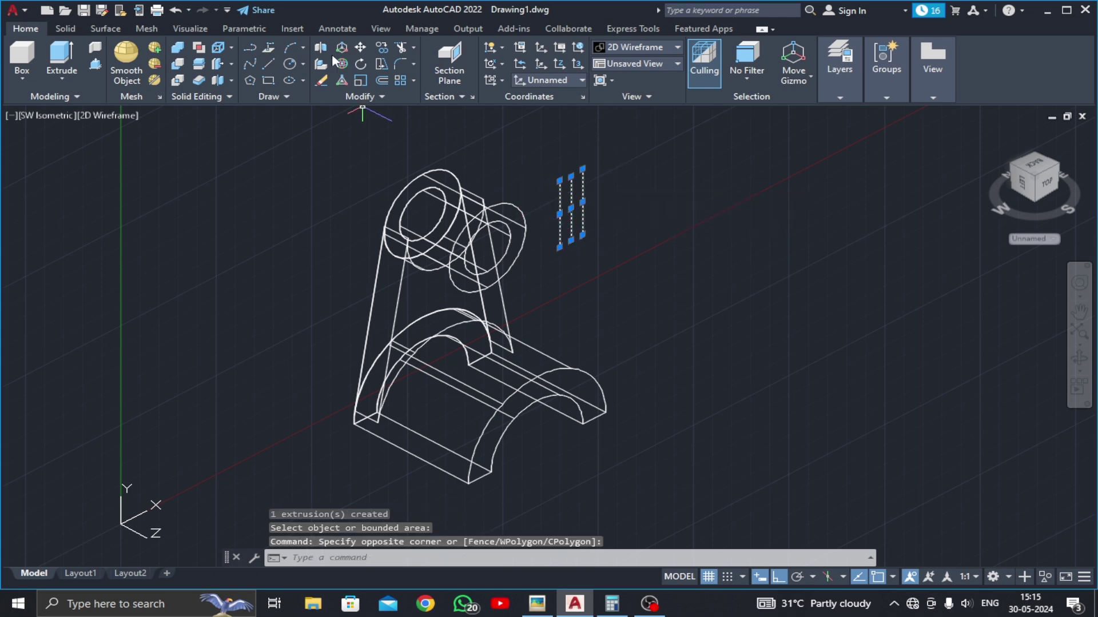
click(360, 50)
scroll(589, 205, up, 3)
scroll(588, 240, up, 3)
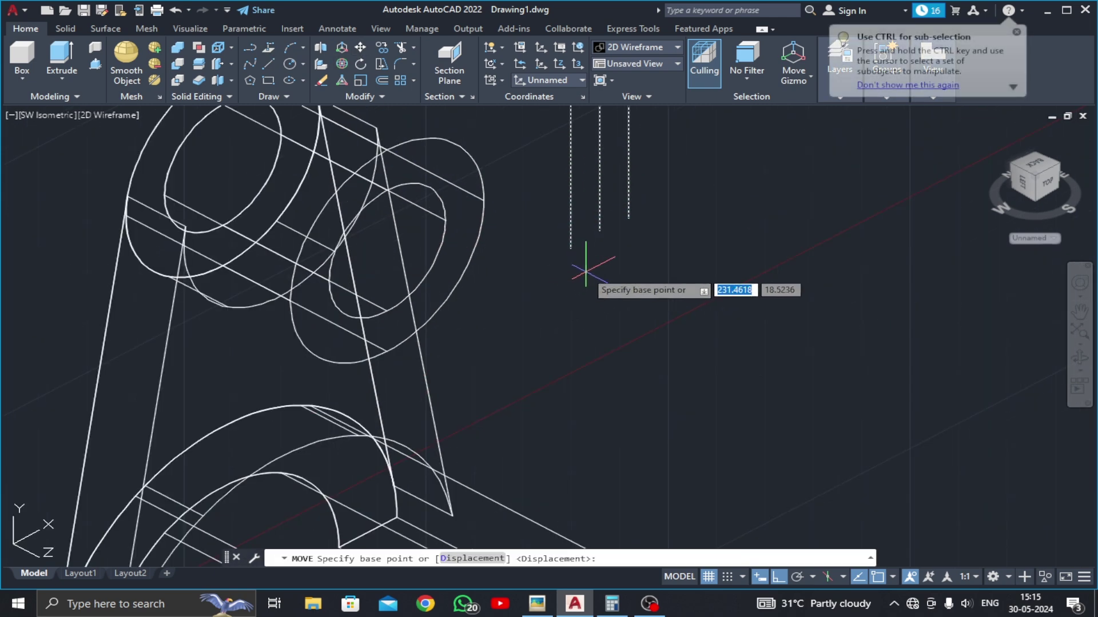
click(598, 232)
scroll(589, 245, down, 2)
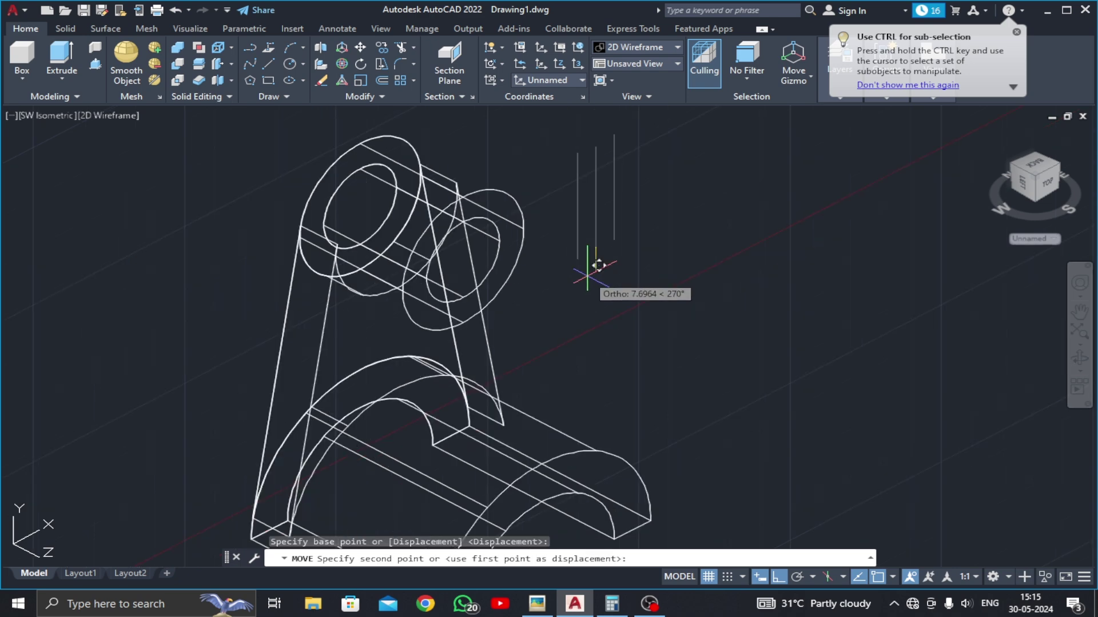
scroll(572, 249, down, 2)
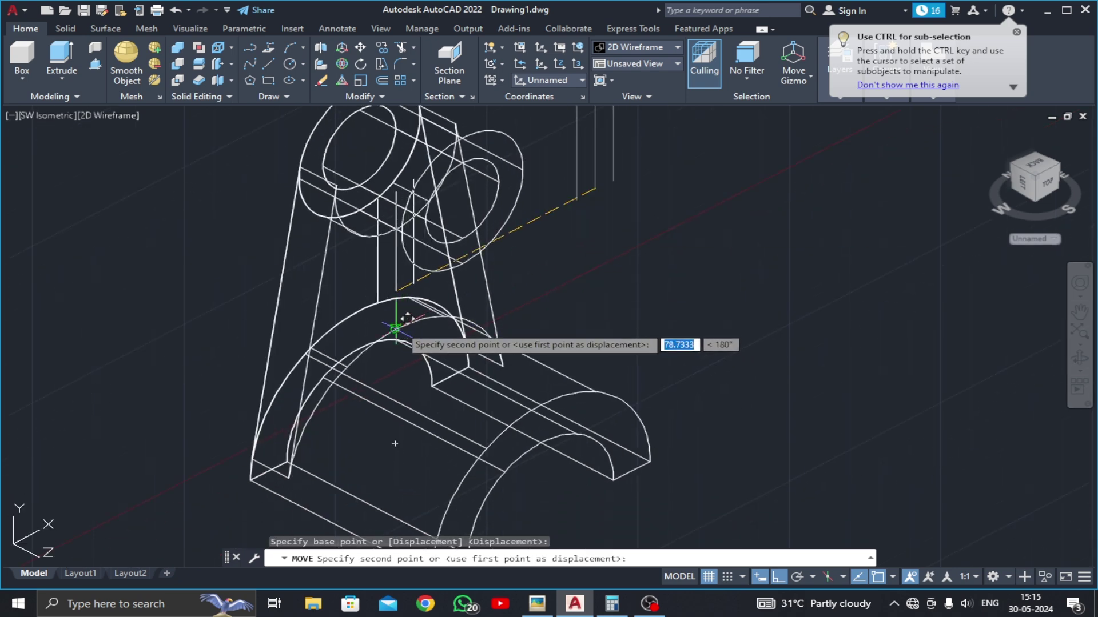
click(406, 324)
Step: Erase the extra rib line, leaving two parallel lines
scroll(597, 266, down, 2)
middle_drag(597, 266, 490, 257)
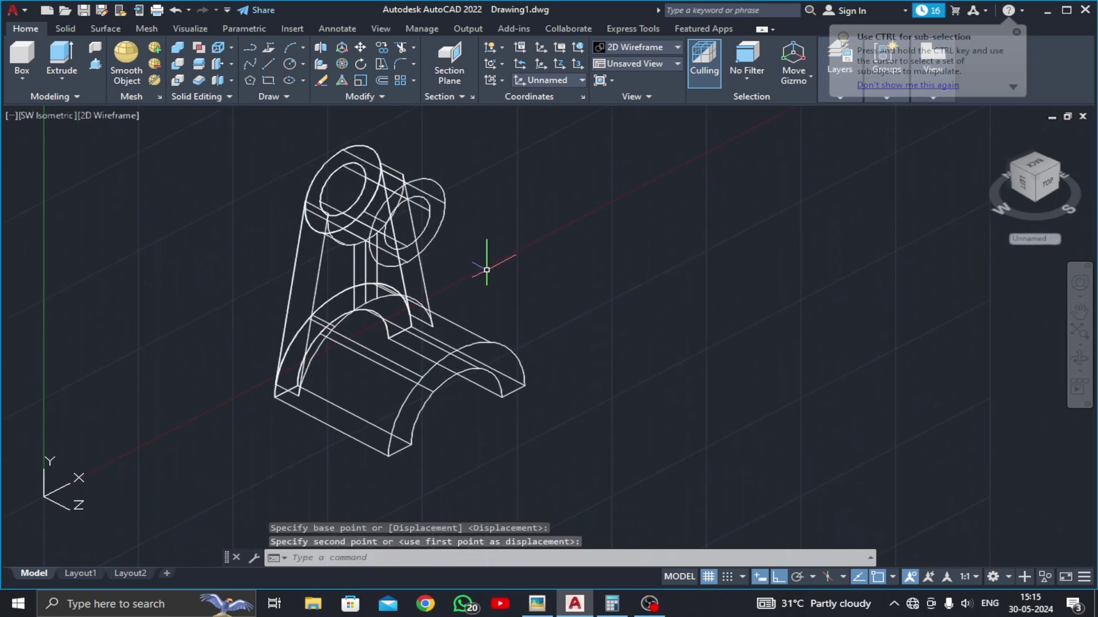
scroll(366, 276, up, 2)
click(366, 275)
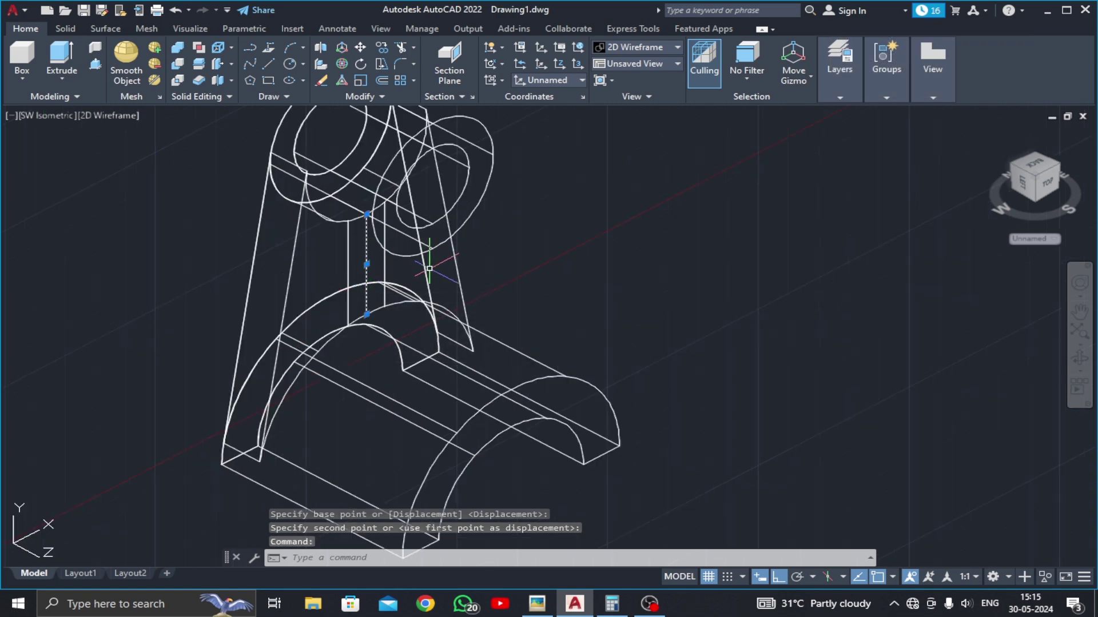
key(Delete)
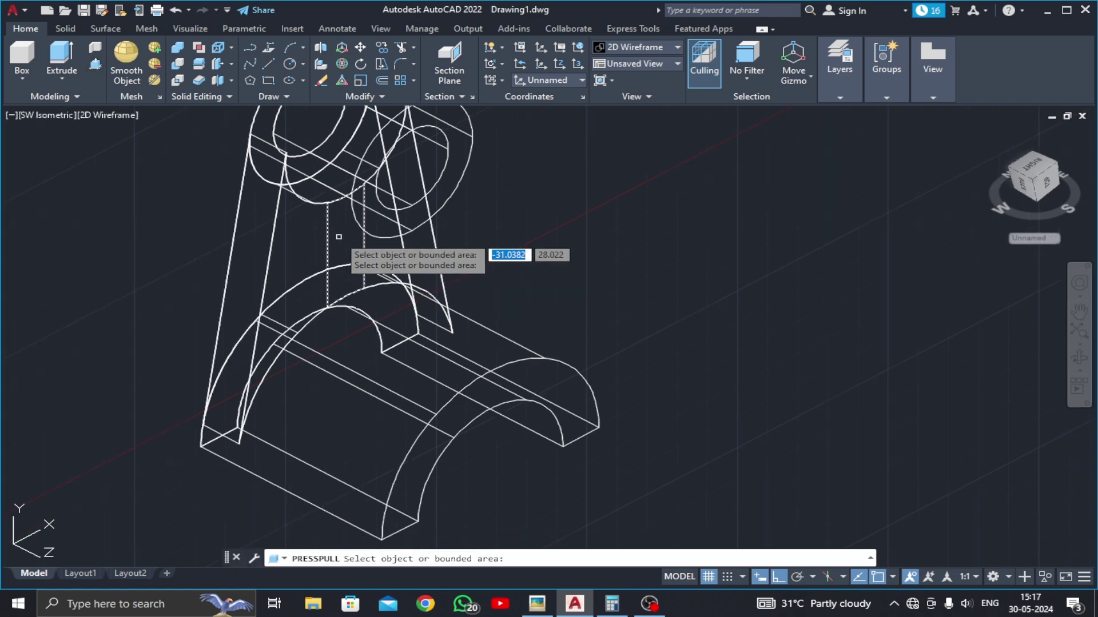
Step: Press-pull the rib area 48 mm beneath the boss
click(332, 240)
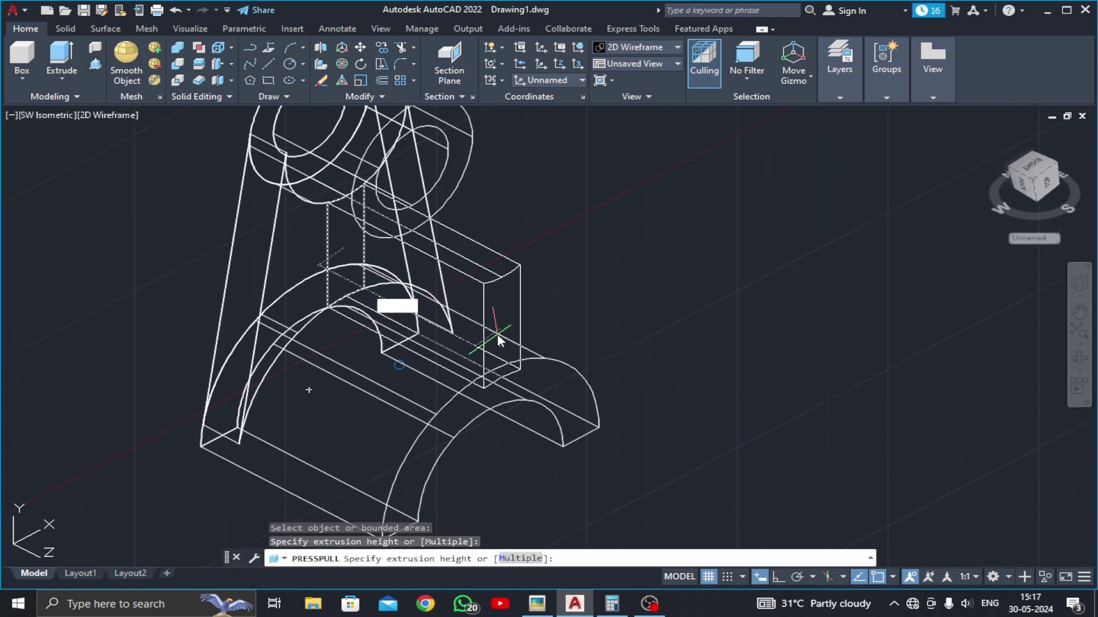
text(48)
key(Return)
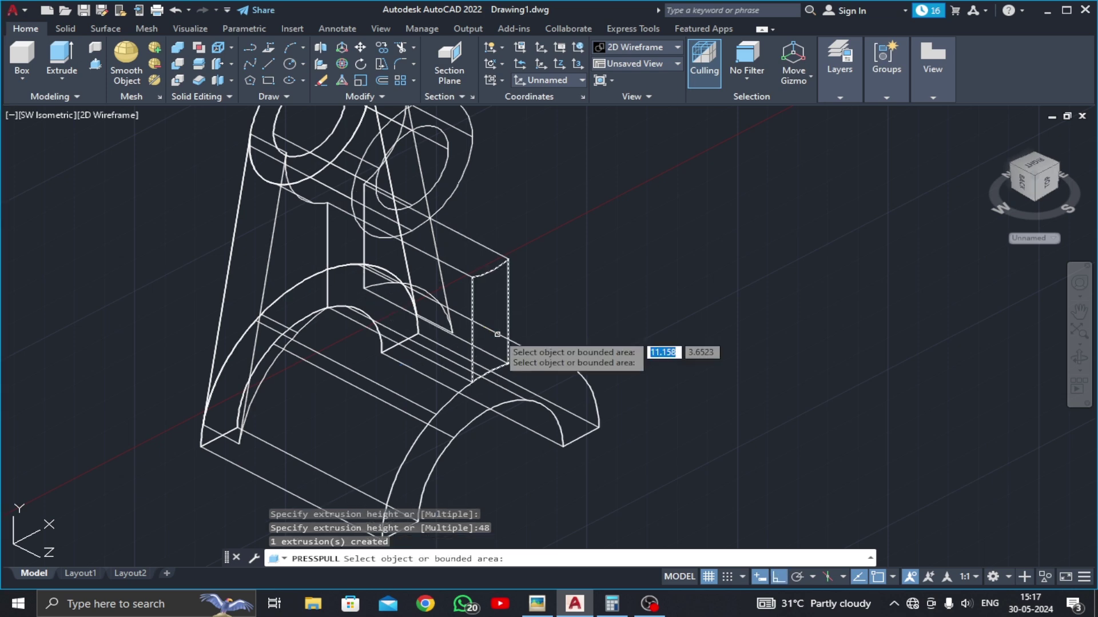
key(Return)
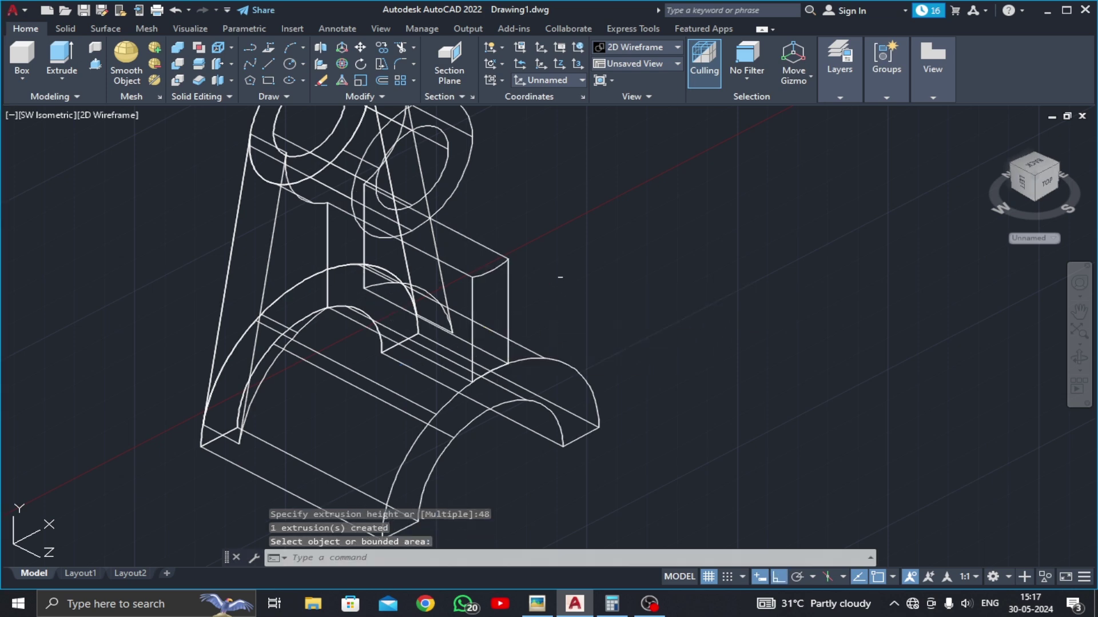
Step: Set the viewport visual style to Realistic, trying Shaded with Edges first
click(112, 118)
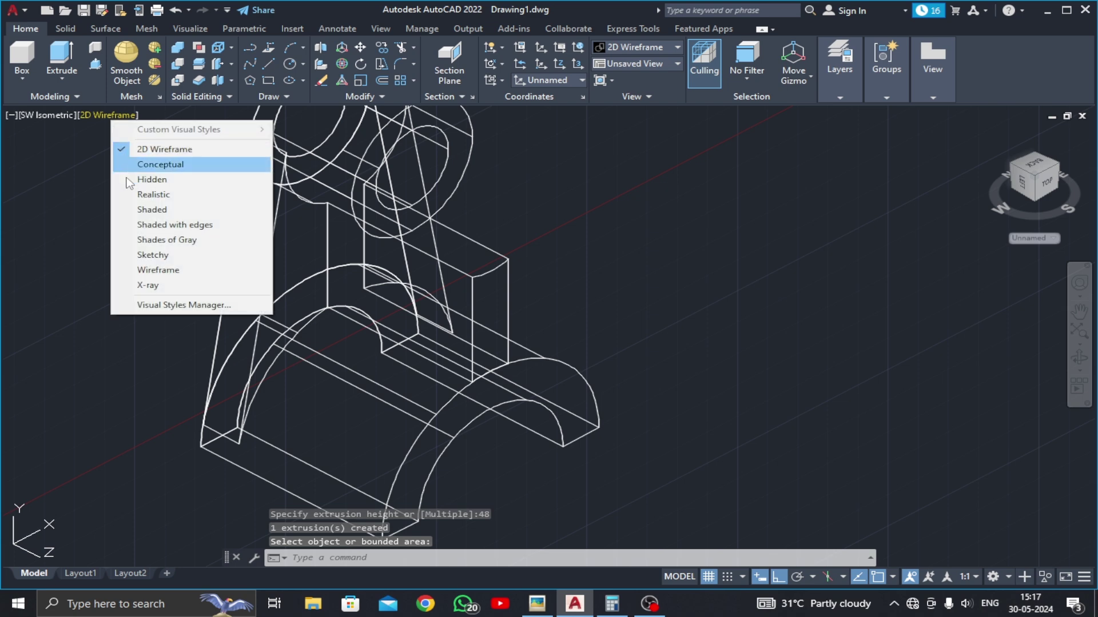
click(131, 226)
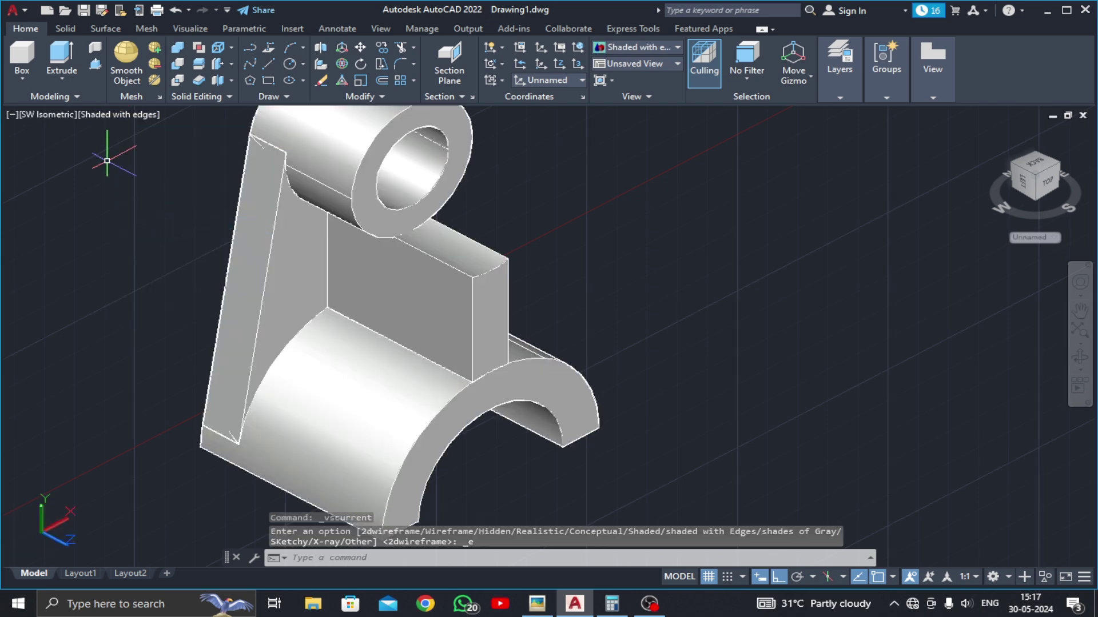
click(107, 116)
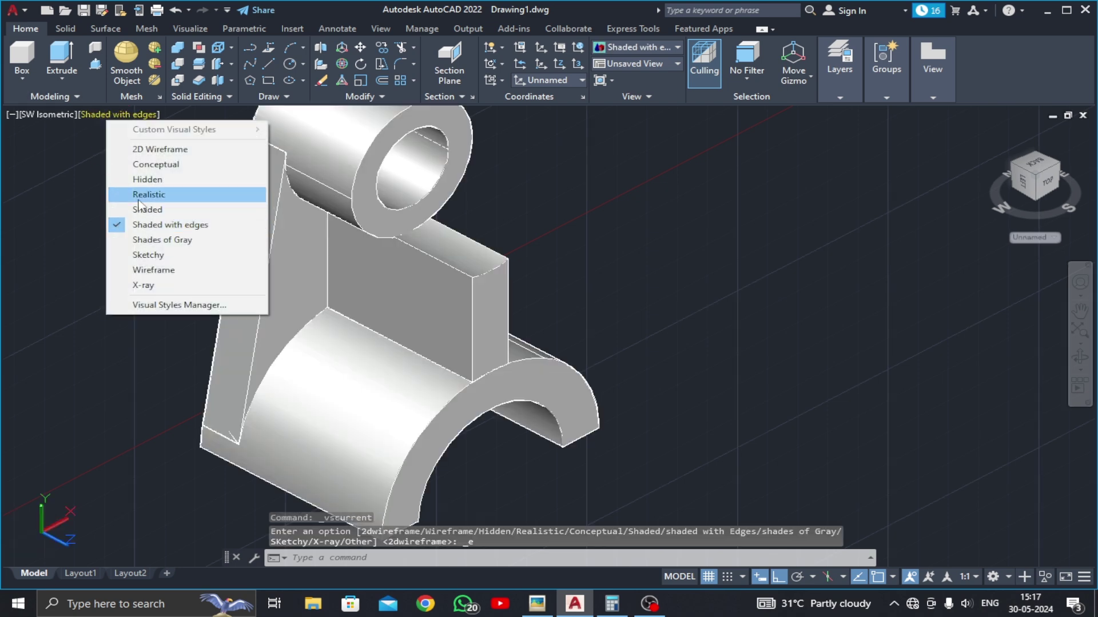
click(131, 192)
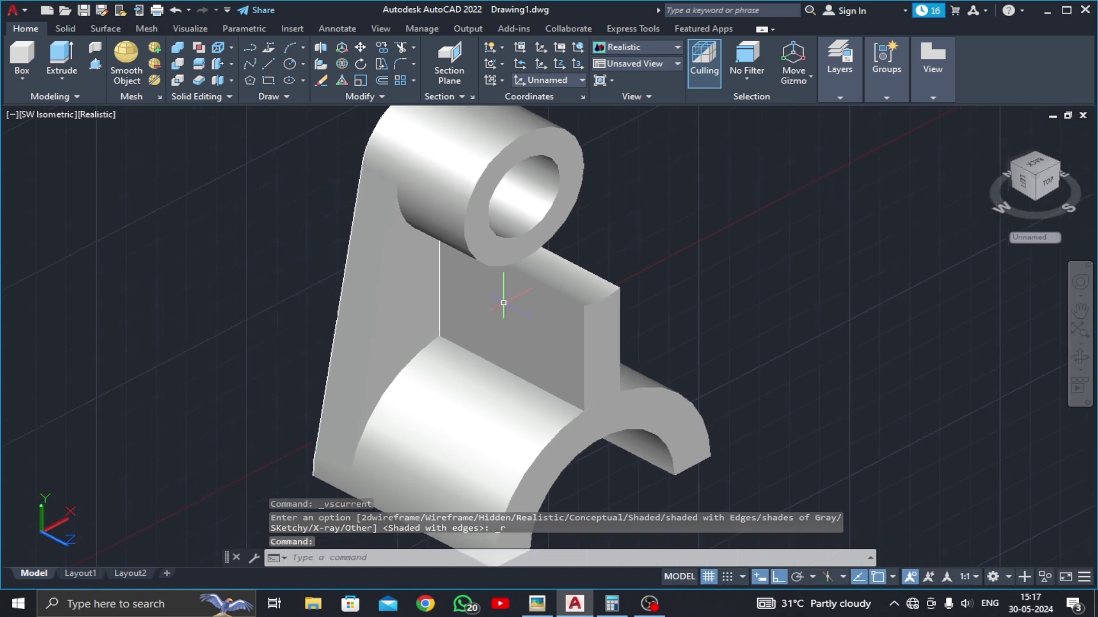
scroll(519, 285, up, 2)
scroll(518, 285, up, 2)
scroll(506, 300, down, 3)
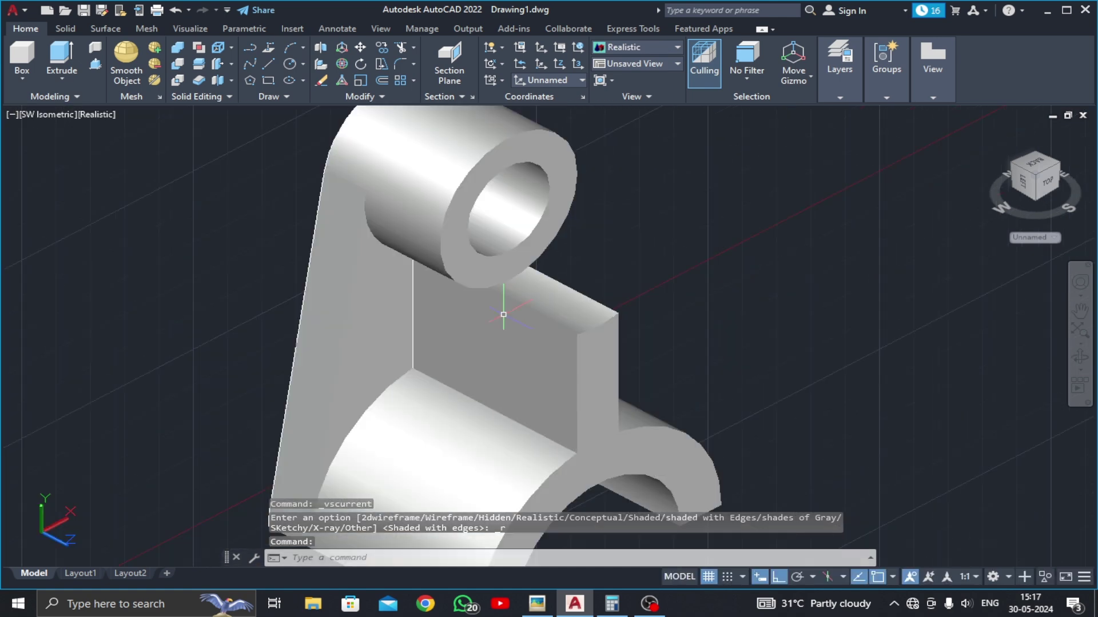
scroll(467, 380, down, 2)
middle_drag(463, 384, 473, 311)
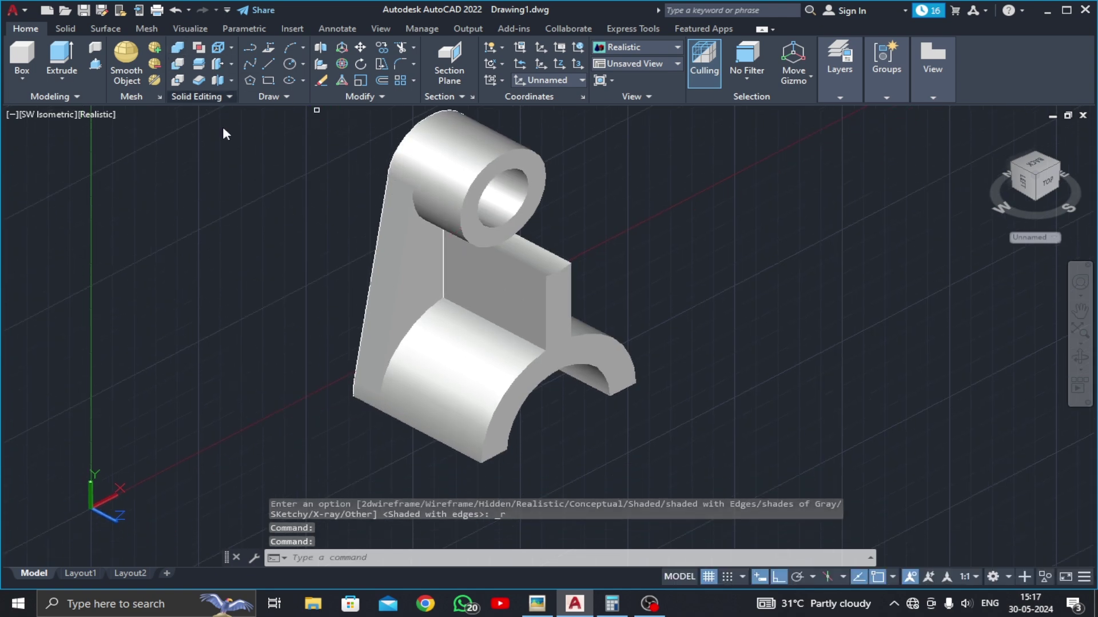
Step: Union the base, upright and ring boss into one solid
click(177, 47)
click(443, 332)
click(474, 301)
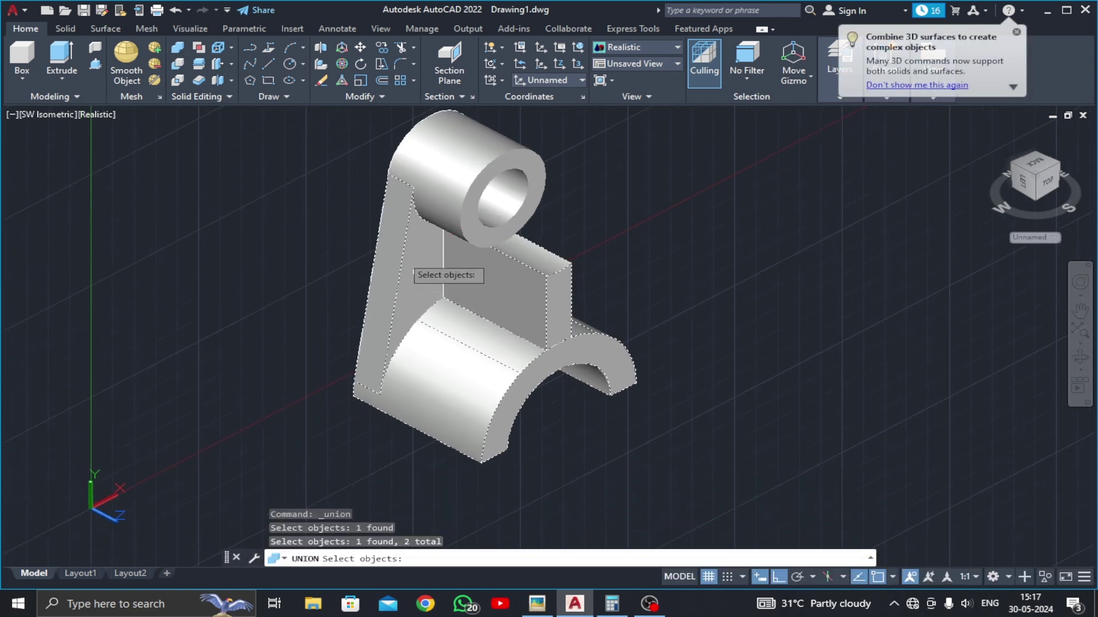
click(424, 172)
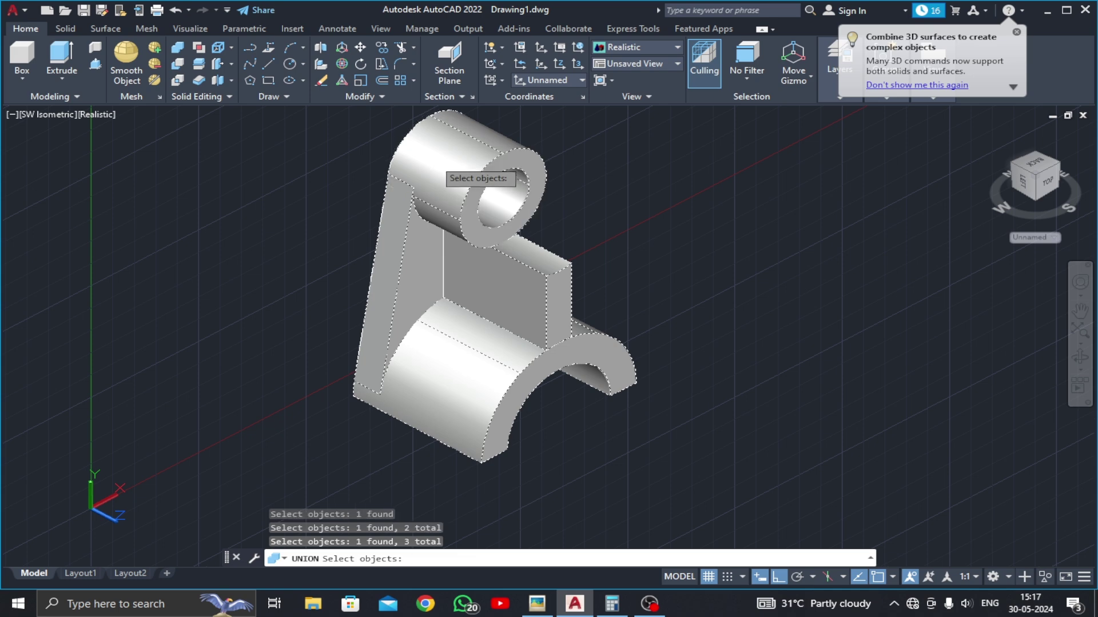
key(Return)
middle_drag(493, 267, 480, 274)
key(Return)
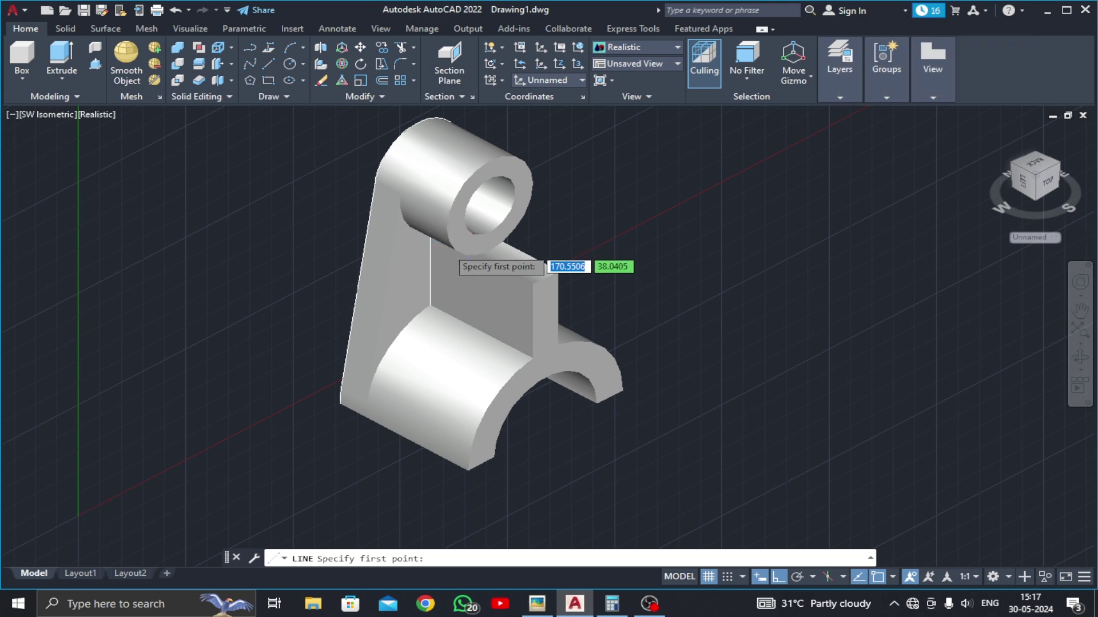
Step: Draw a diagonal line from under the ring boss to the base's top corner
scroll(503, 274, up, 3)
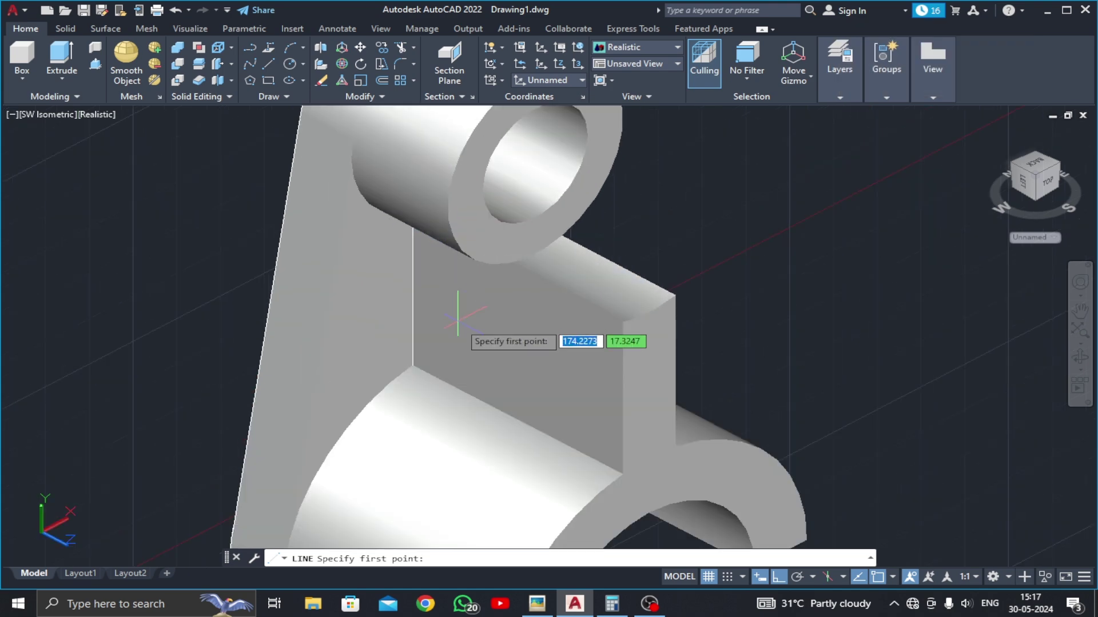
click(510, 263)
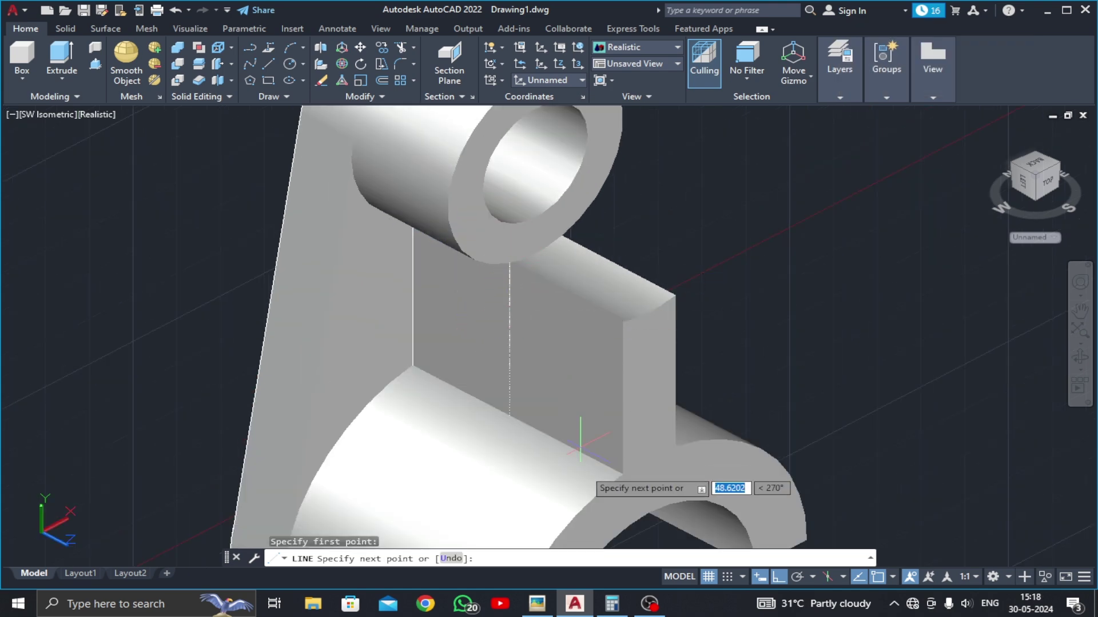
click(623, 474)
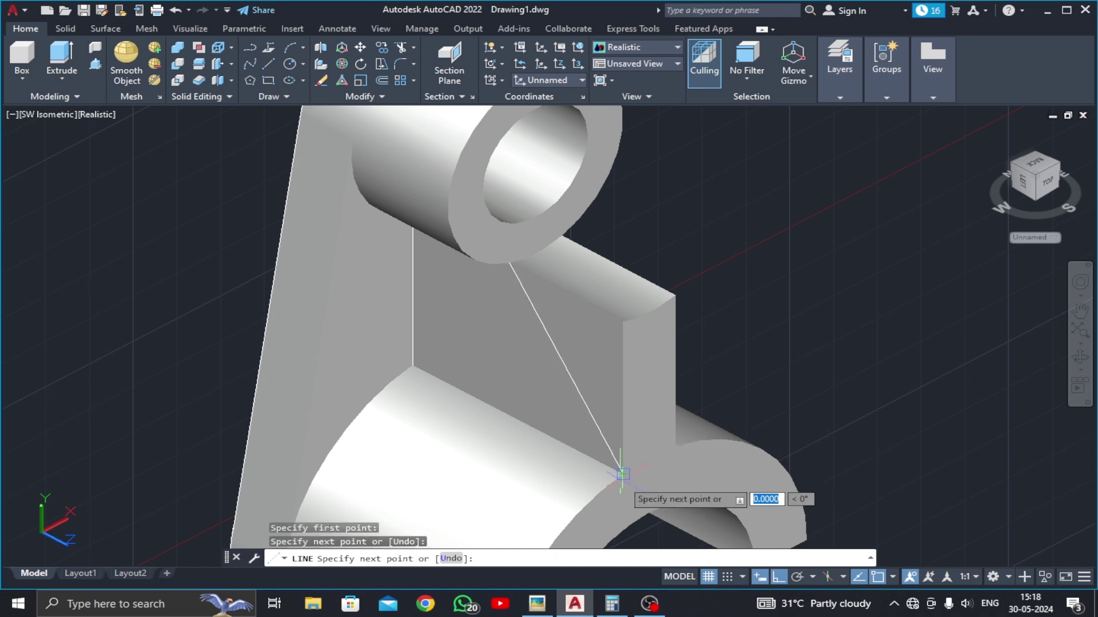
key(Escape)
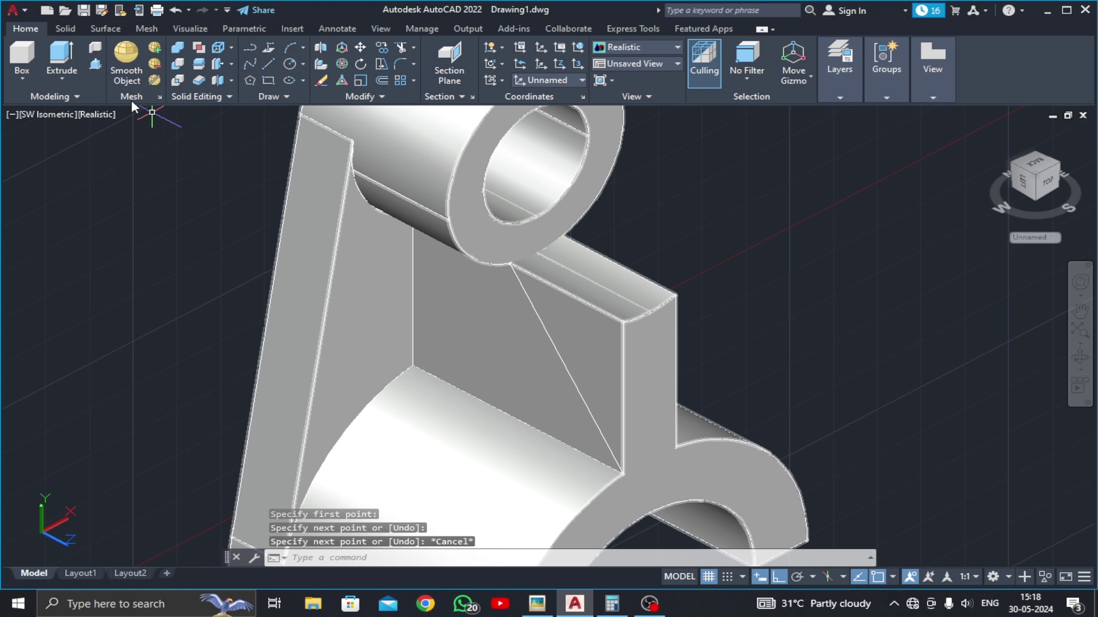
Step: Press-pull the triangular area into a tapered rib
click(95, 65)
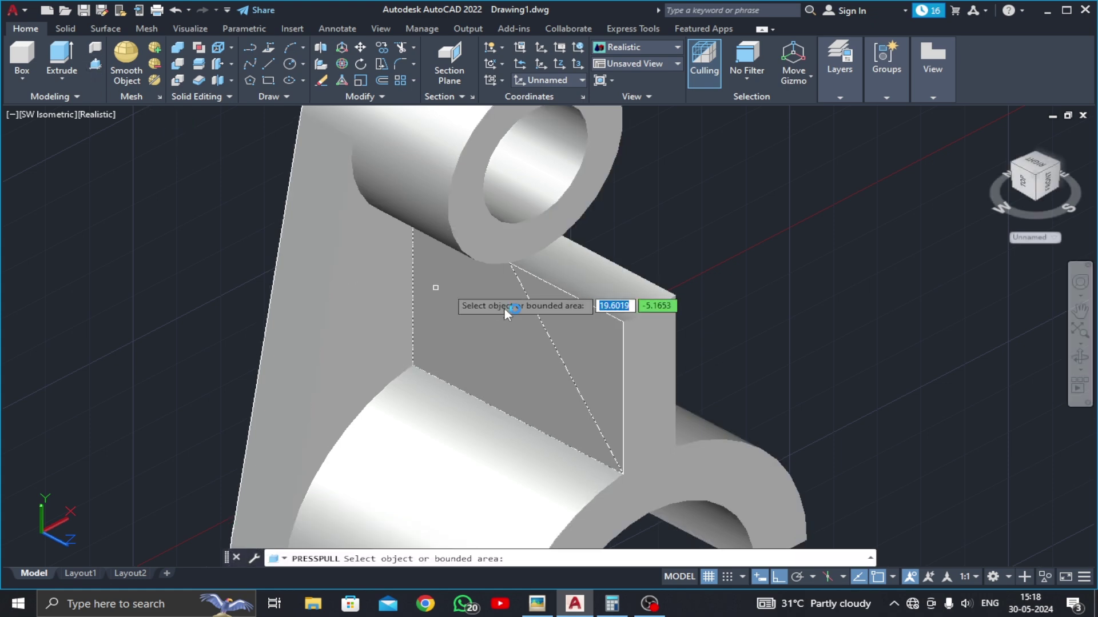
click(582, 329)
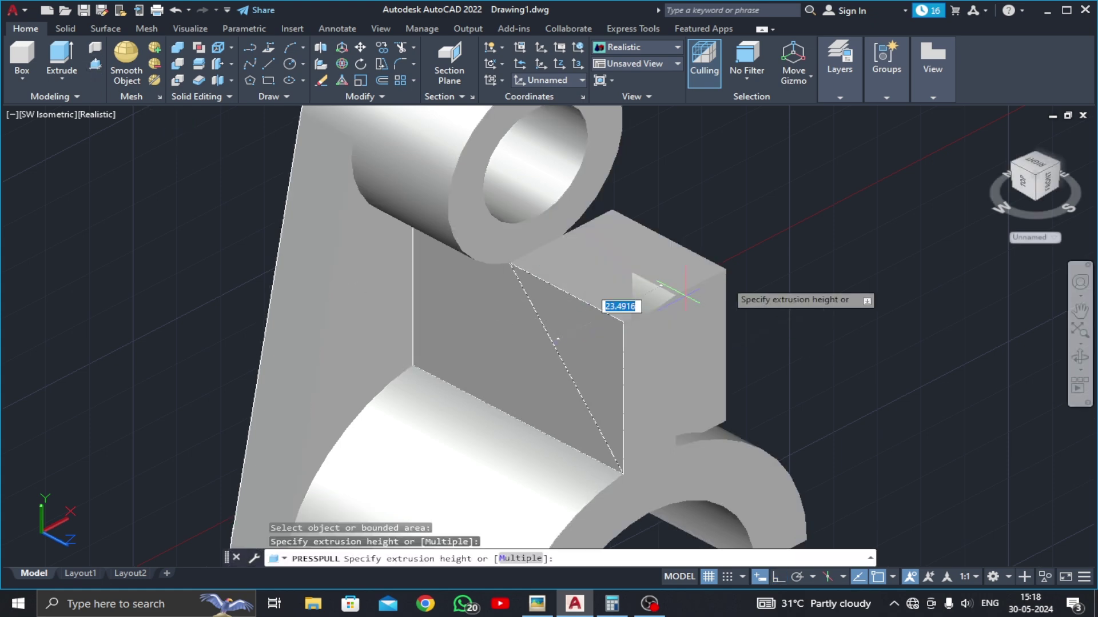
click(664, 280)
key(Return)
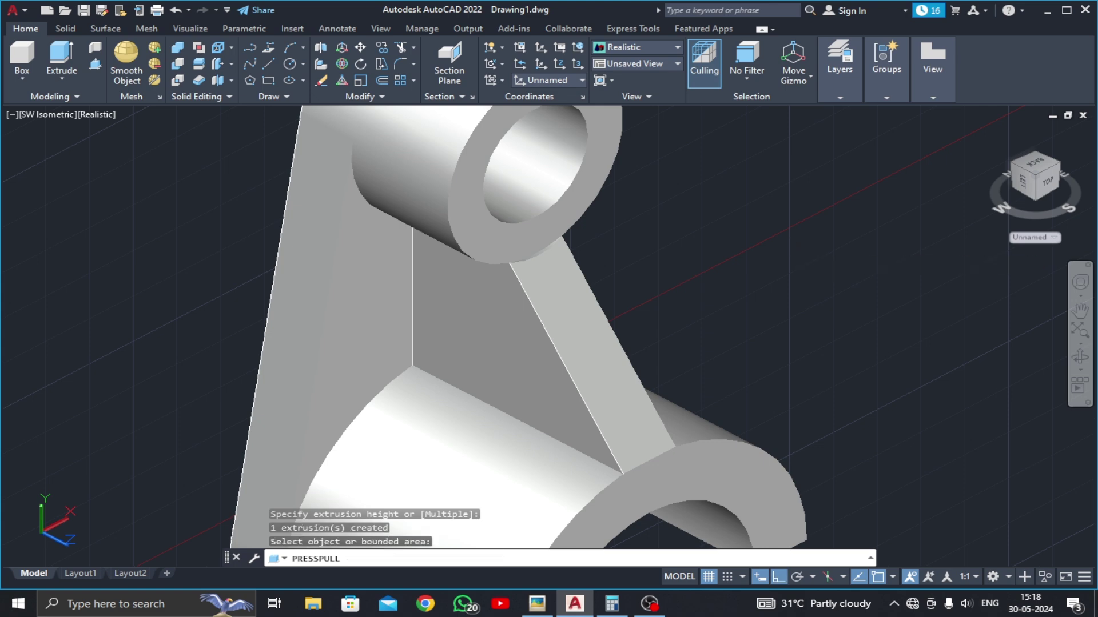
scroll(766, 312, down, 2)
drag(752, 320, 752, 276)
key(Escape)
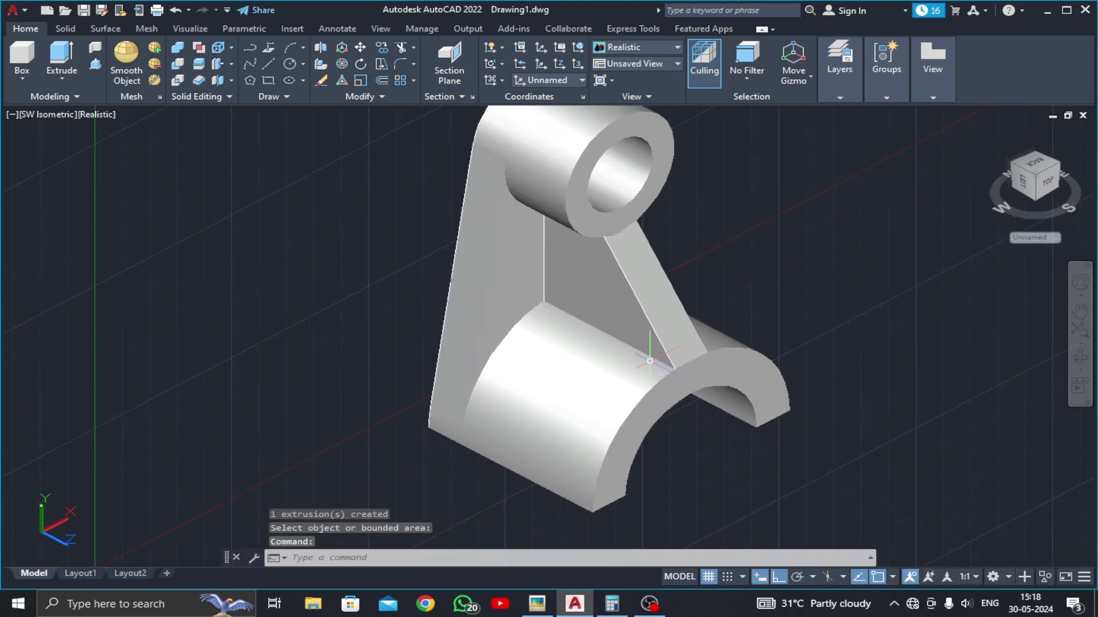
key(Escape)
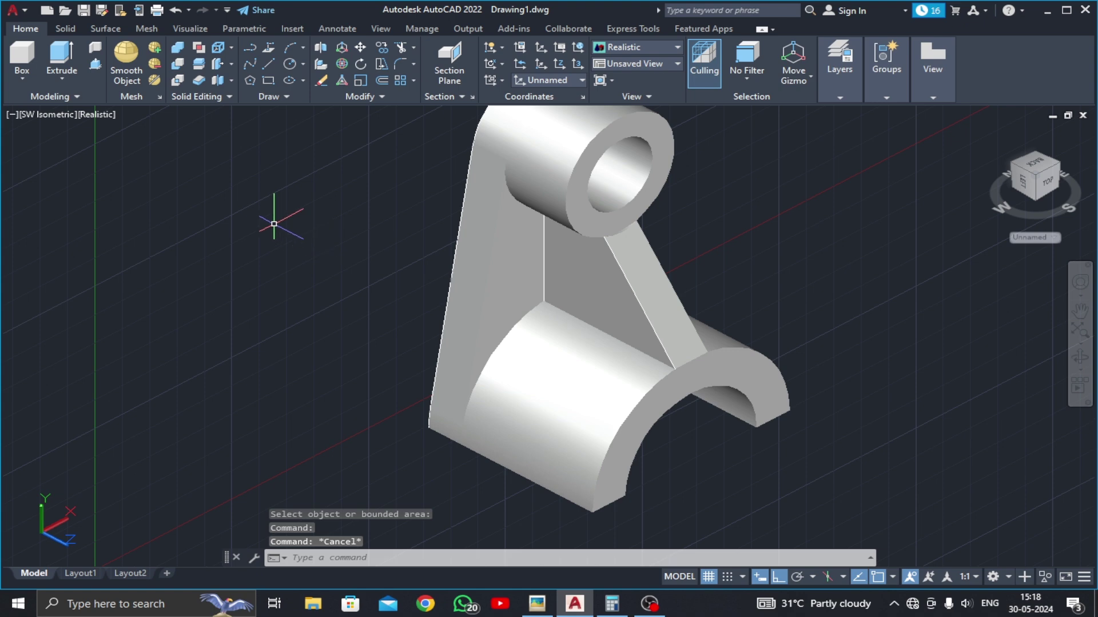
scroll(533, 330, down, 1)
scroll(532, 330, down, 1)
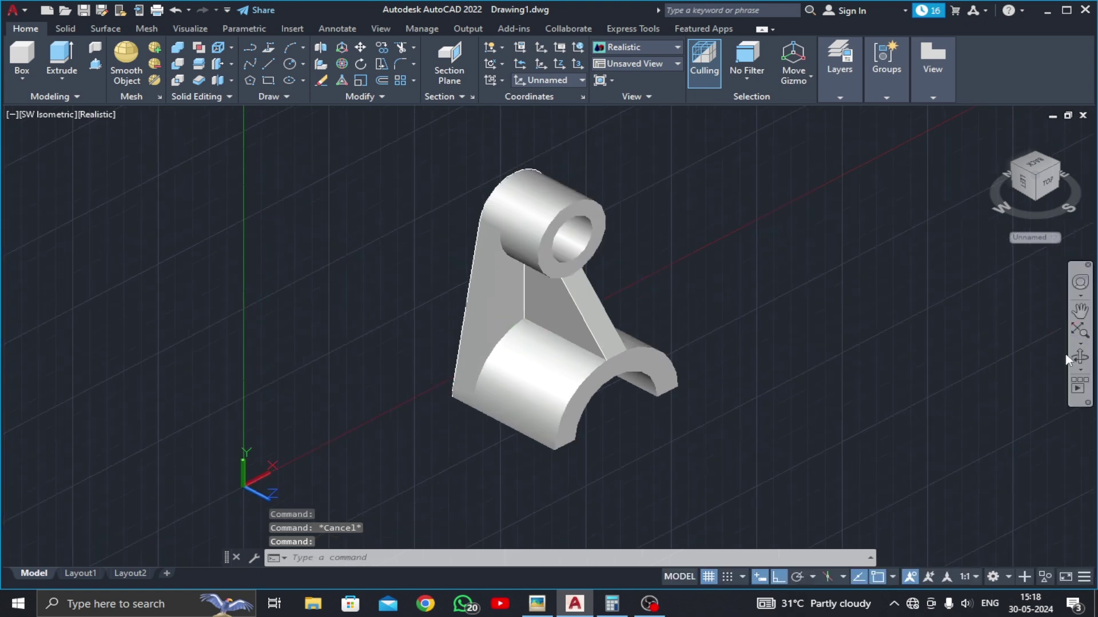
Step: Orbit the model, then return to the SW Isometric view
click(1080, 359)
mouse_move(654, 311)
mouse_down()
mouse_move(470, 242)
mouse_move(399, 245)
mouse_move(666, 275)
mouse_move(724, 203)
mouse_move(698, 142)
mouse_move(735, 290)
mouse_move(711, 308)
mouse_move(879, 323)
mouse_move(601, 320)
mouse_up()
key(Escape)
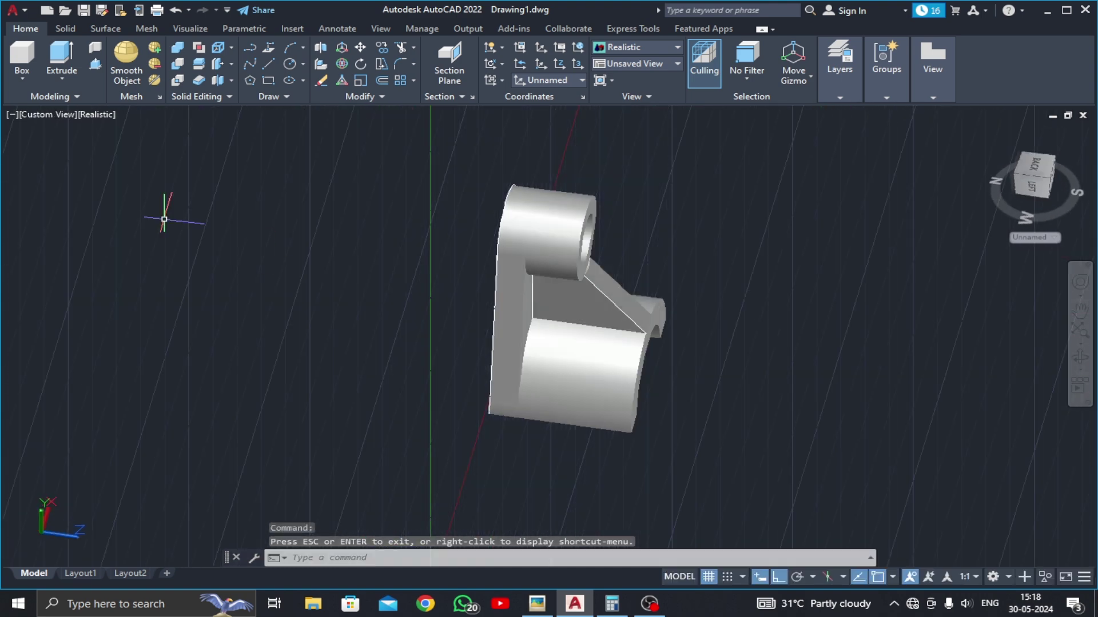
click(36, 115)
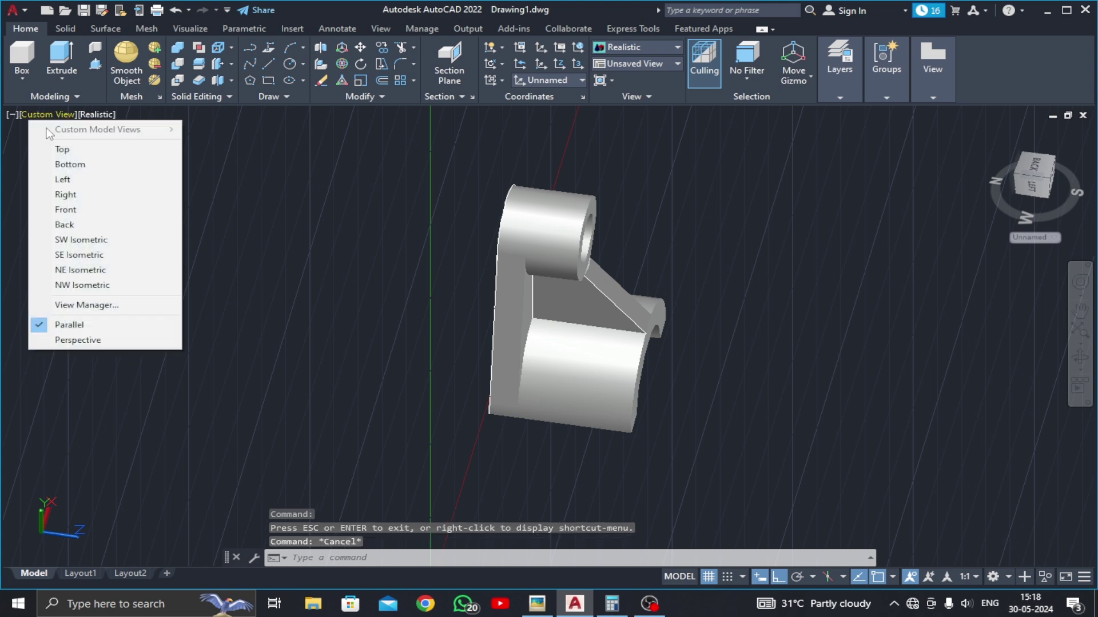
click(79, 241)
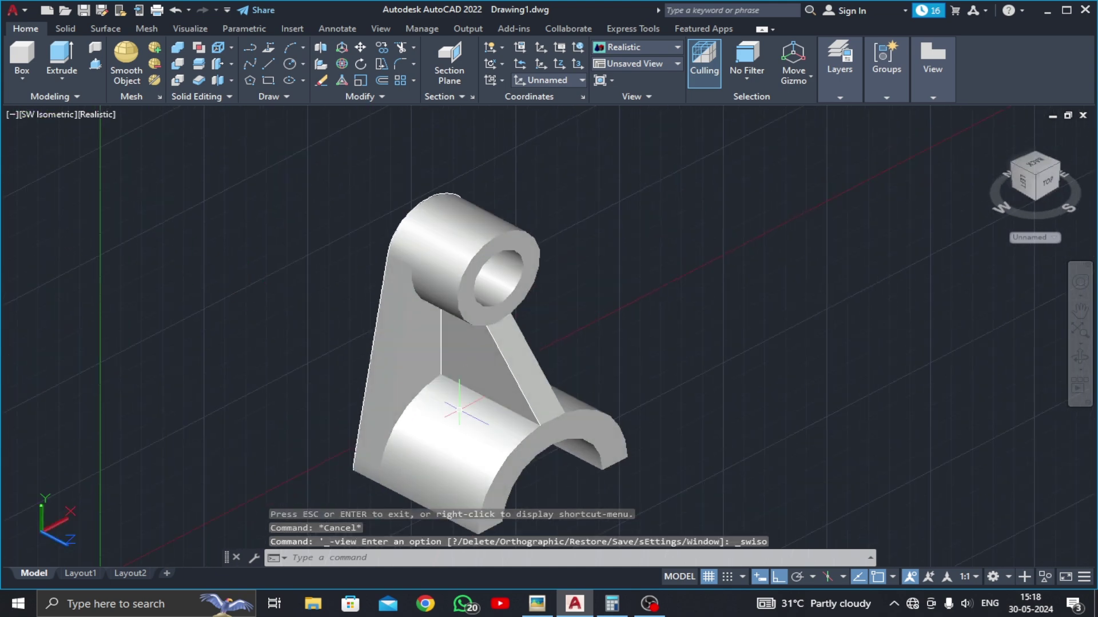
middle_drag(464, 392, 545, 354)
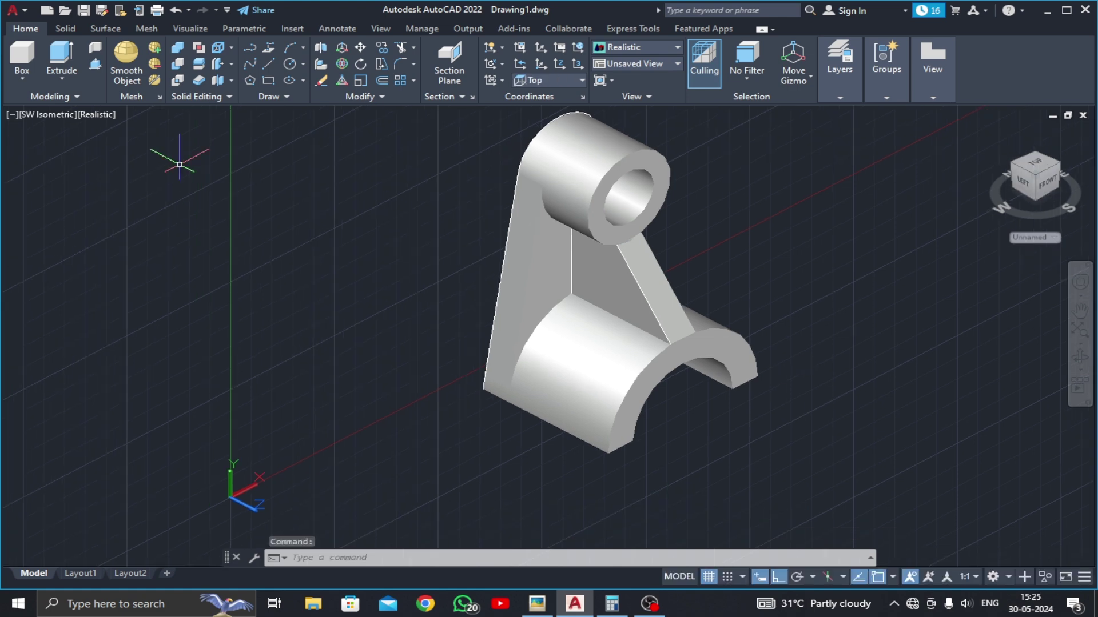
Step: Switch to 2D Wireframe and view the bracket from the Front
click(91, 114)
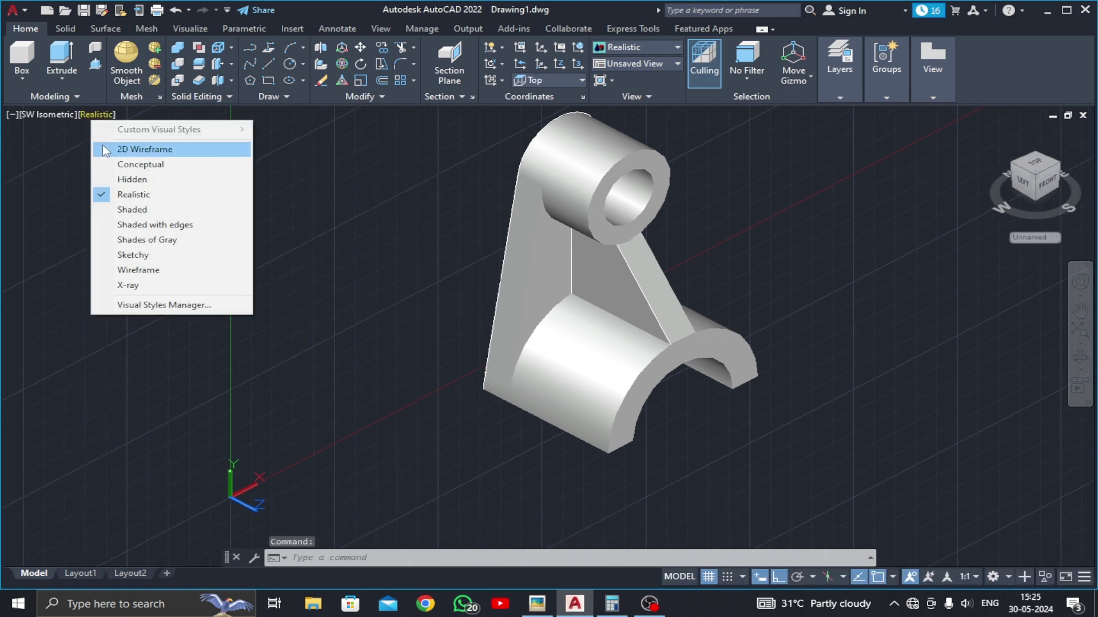
click(137, 147)
middle_drag(581, 315, 486, 313)
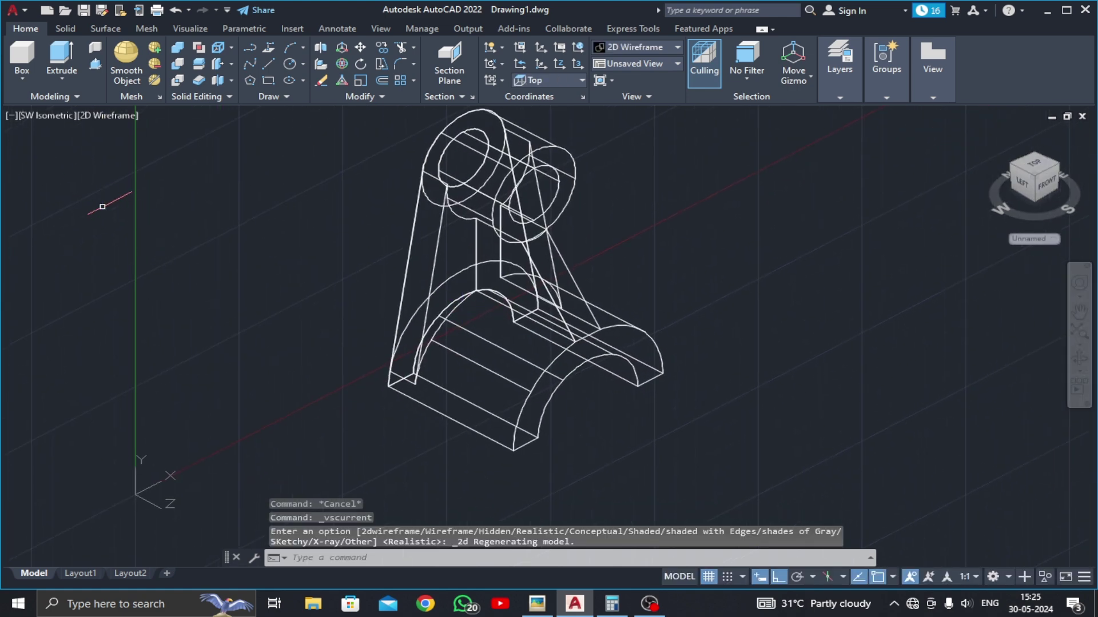
click(45, 115)
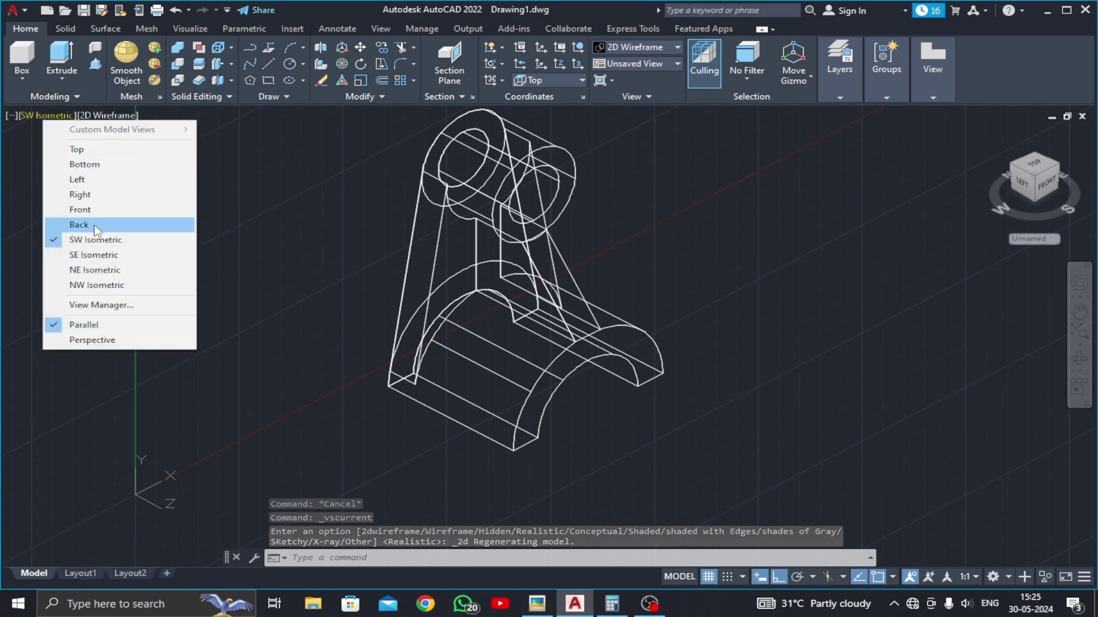
click(80, 209)
scroll(400, 320, down, 2)
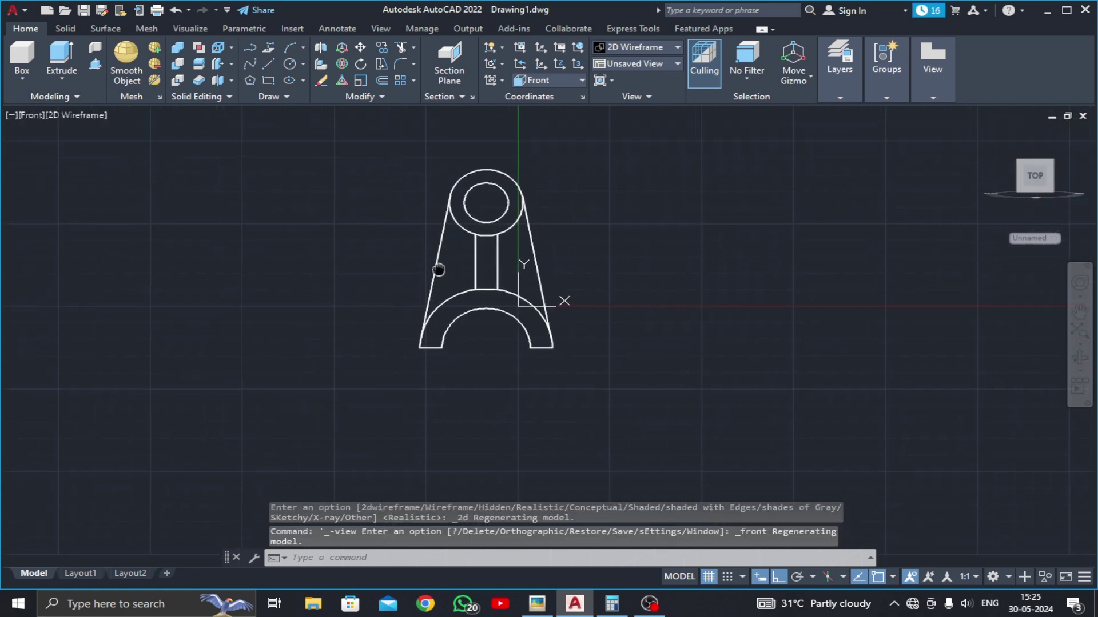
Step: Draw a radius-36 circle centred on the arch's centre
scroll(448, 300, up, 2)
middle_drag(448, 300, 367, 326)
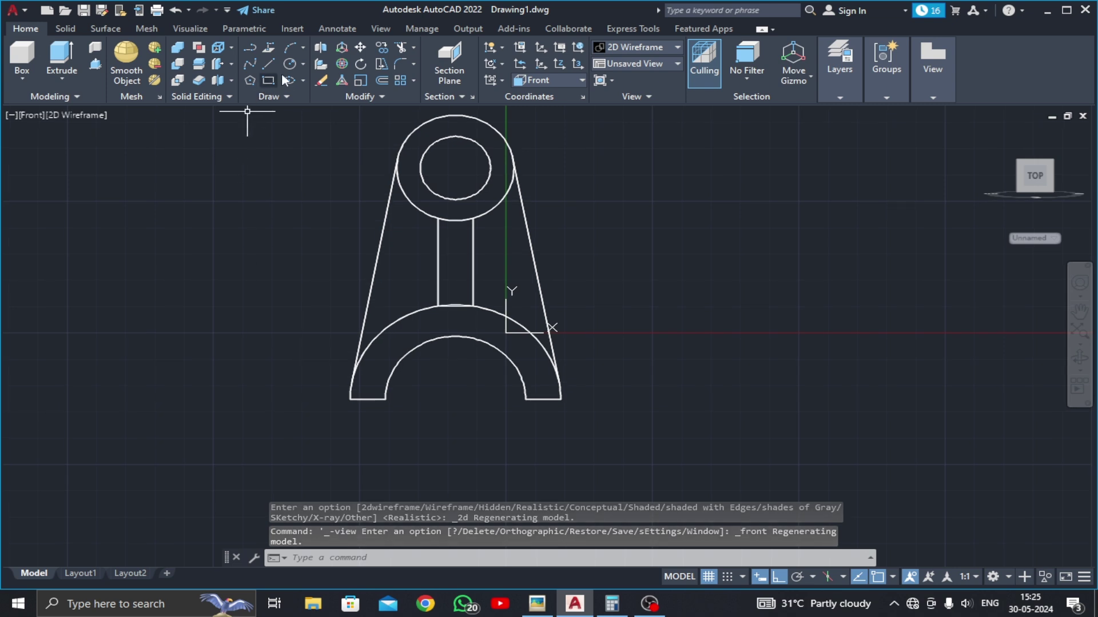
click(293, 62)
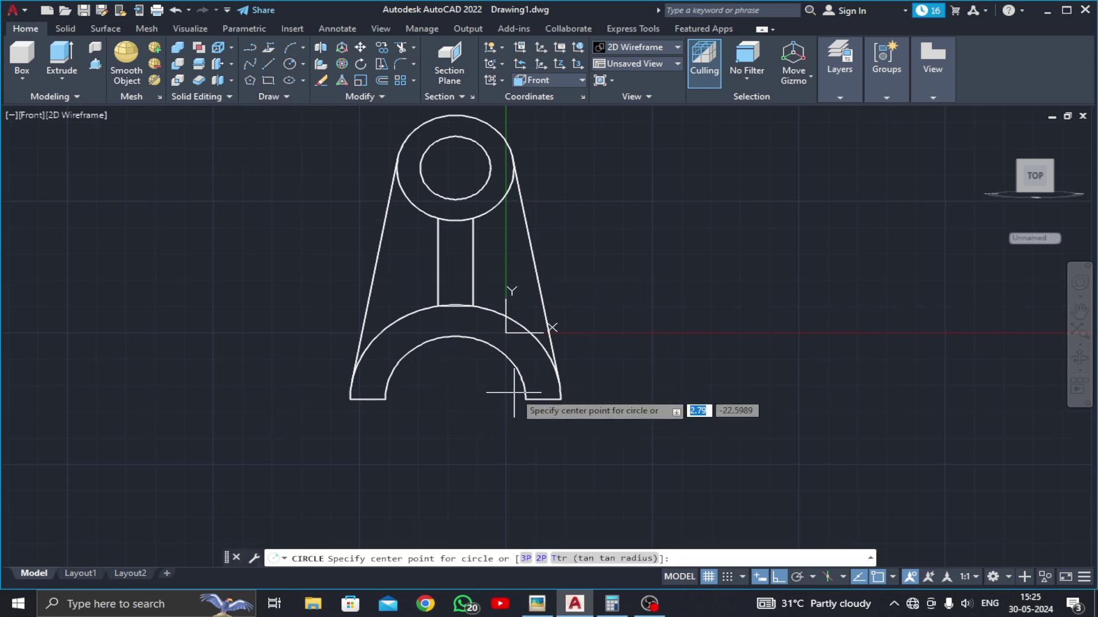
click(455, 399)
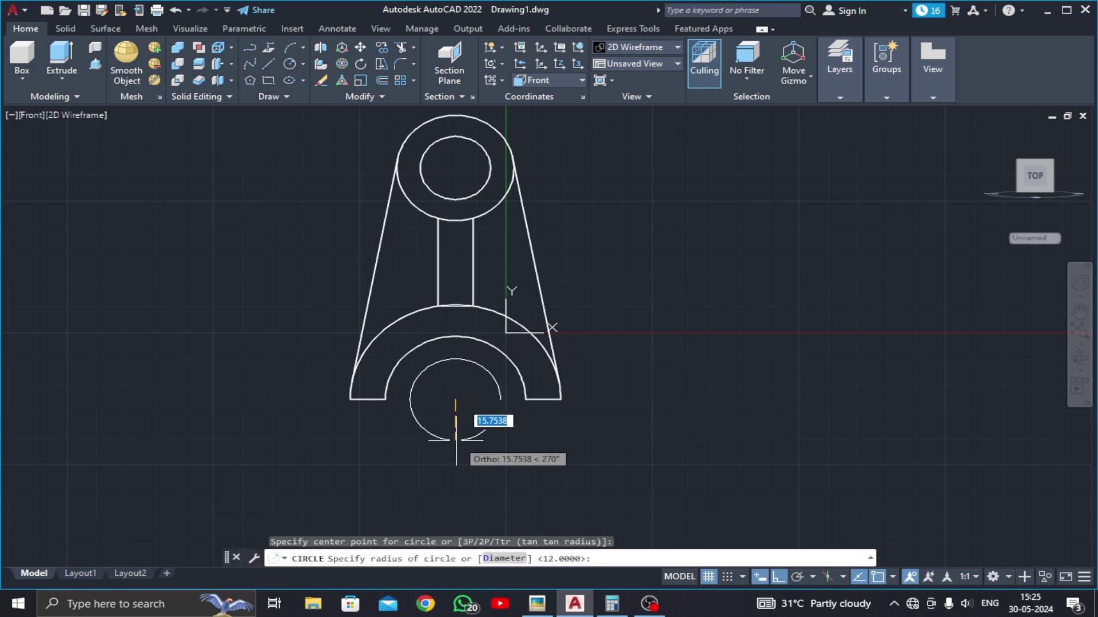
text(36)
key(Return)
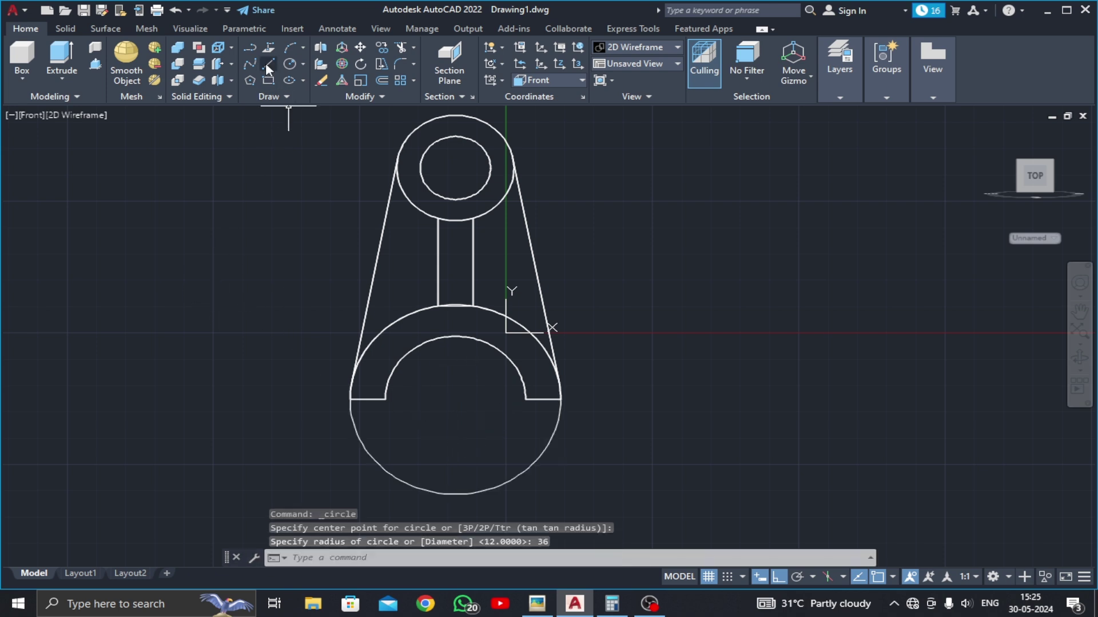
Step: Draw the flange outline 54 left, 12 up, 54 right, and check the reference image
text(l)
key(Return)
click(350, 399)
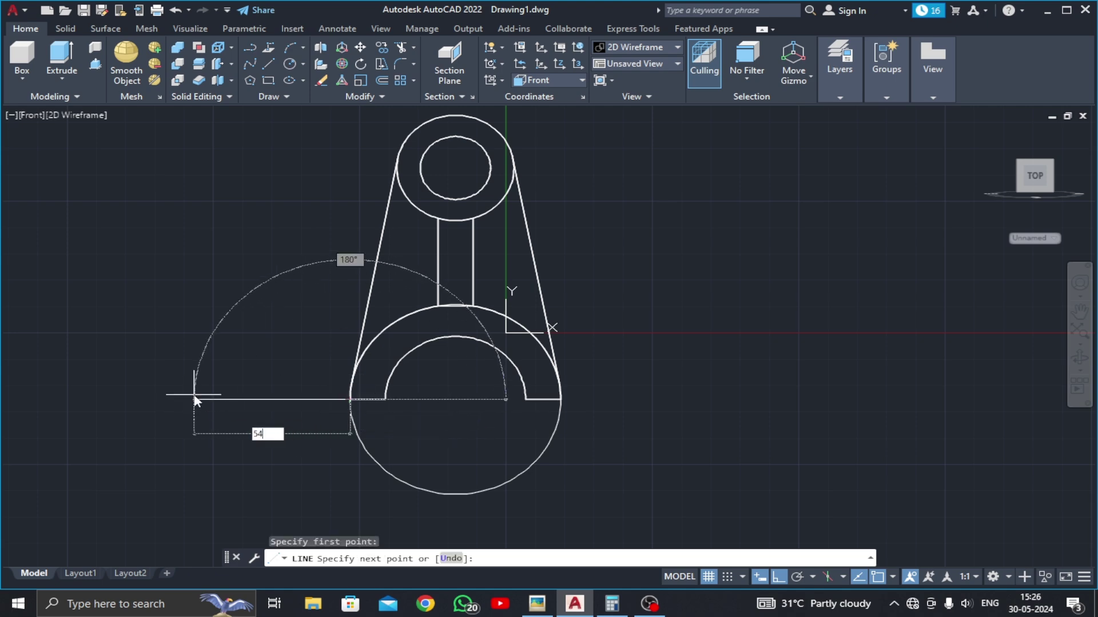
key(Return)
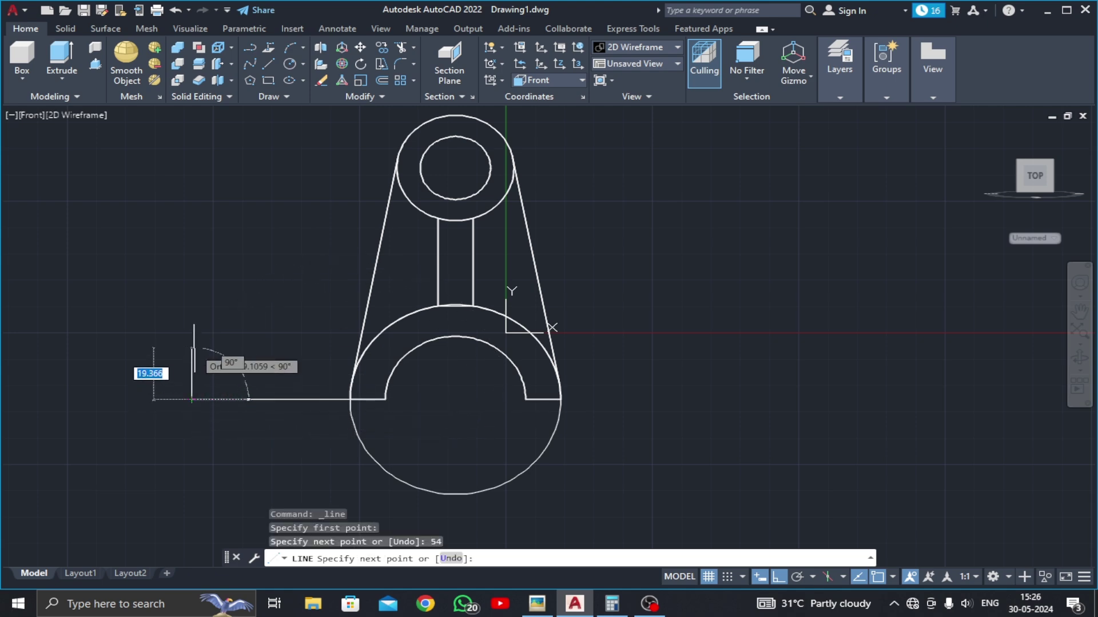
key(Return)
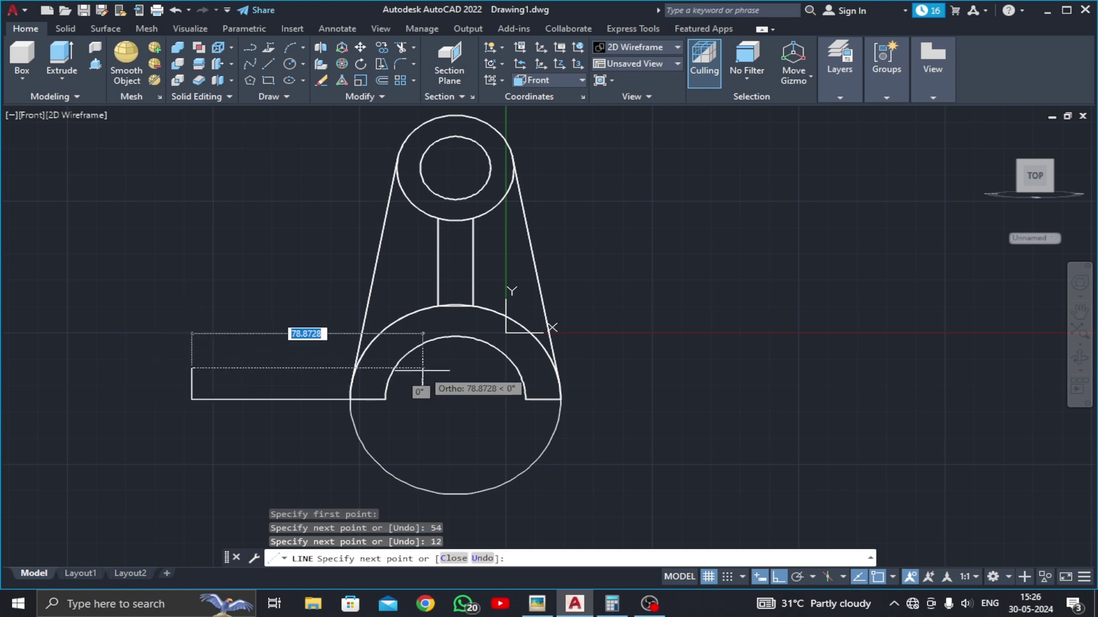
text(54)
key(Return)
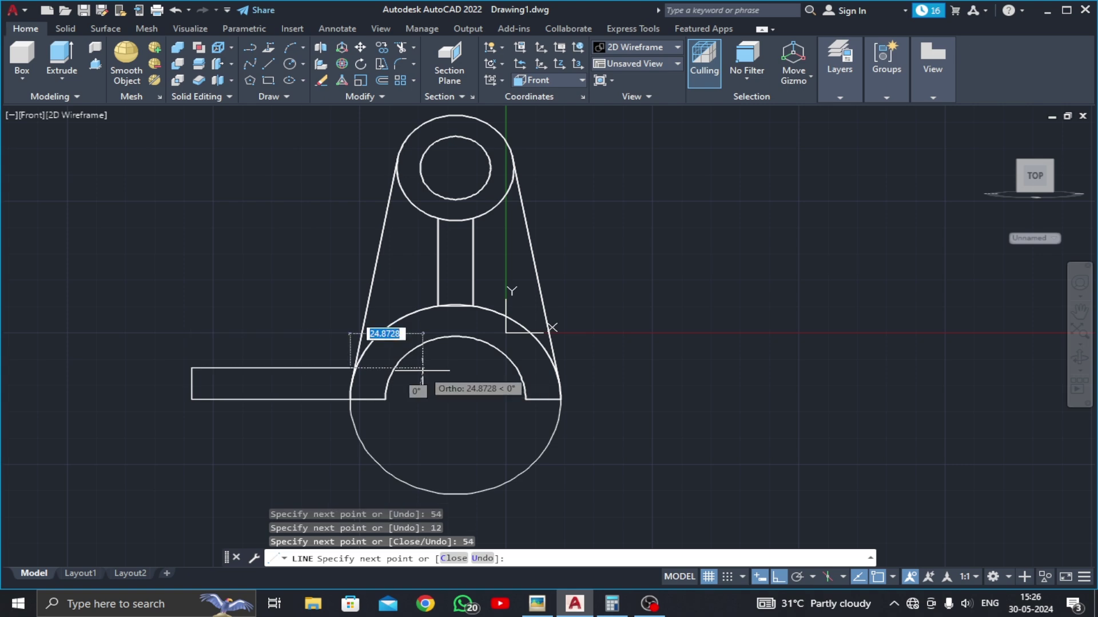
key(Escape)
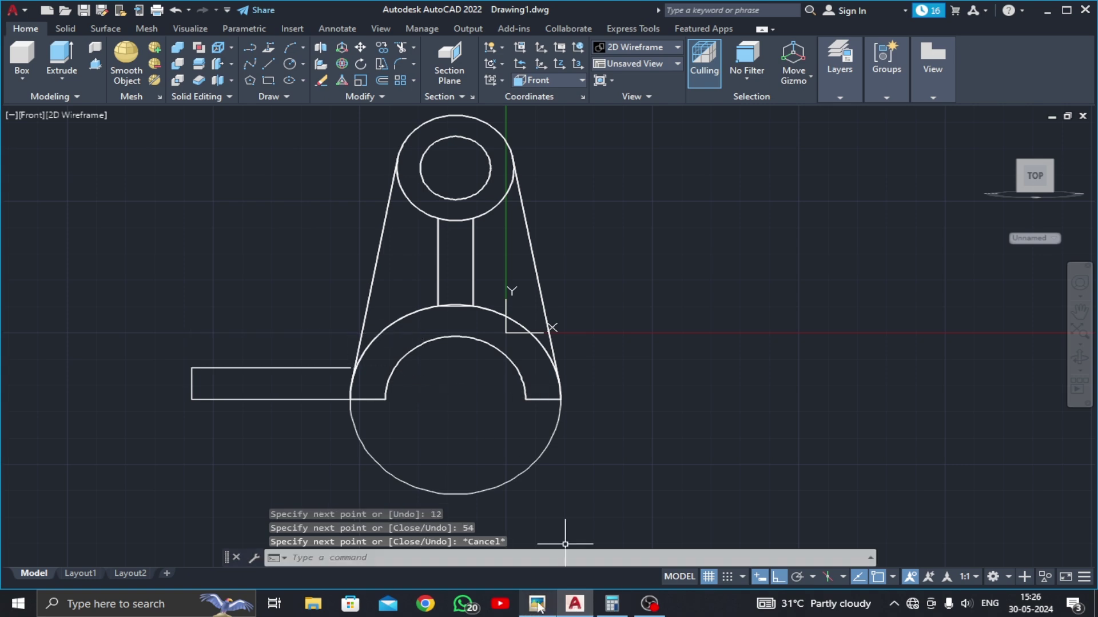
click(538, 605)
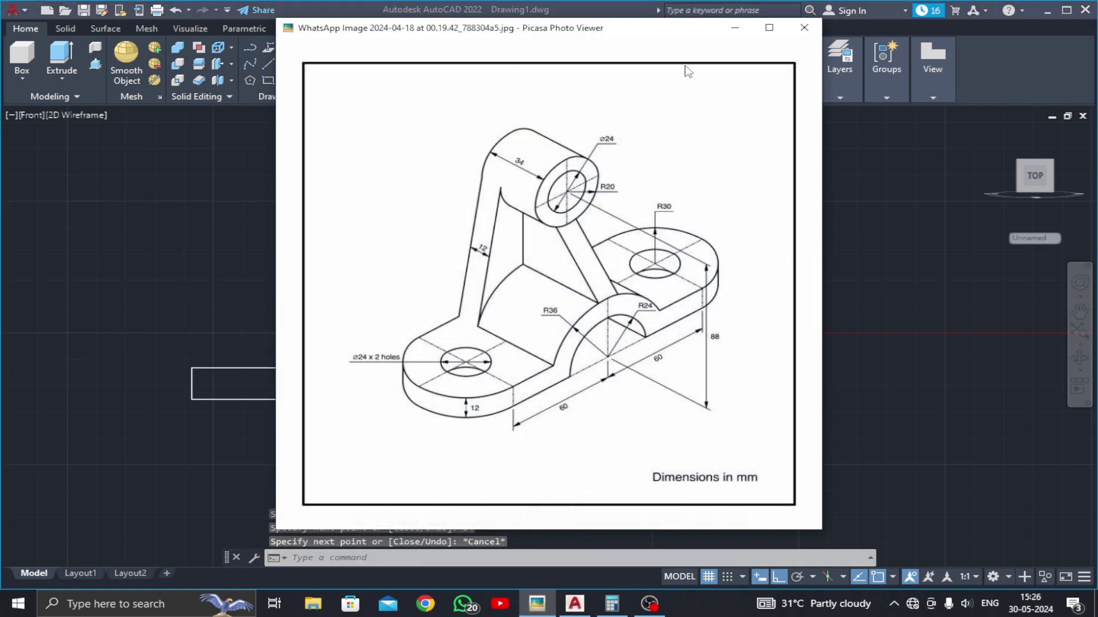
click(725, 37)
Step: Extend the flange's top horizontal line to meet the arc
scroll(329, 355, up, 4)
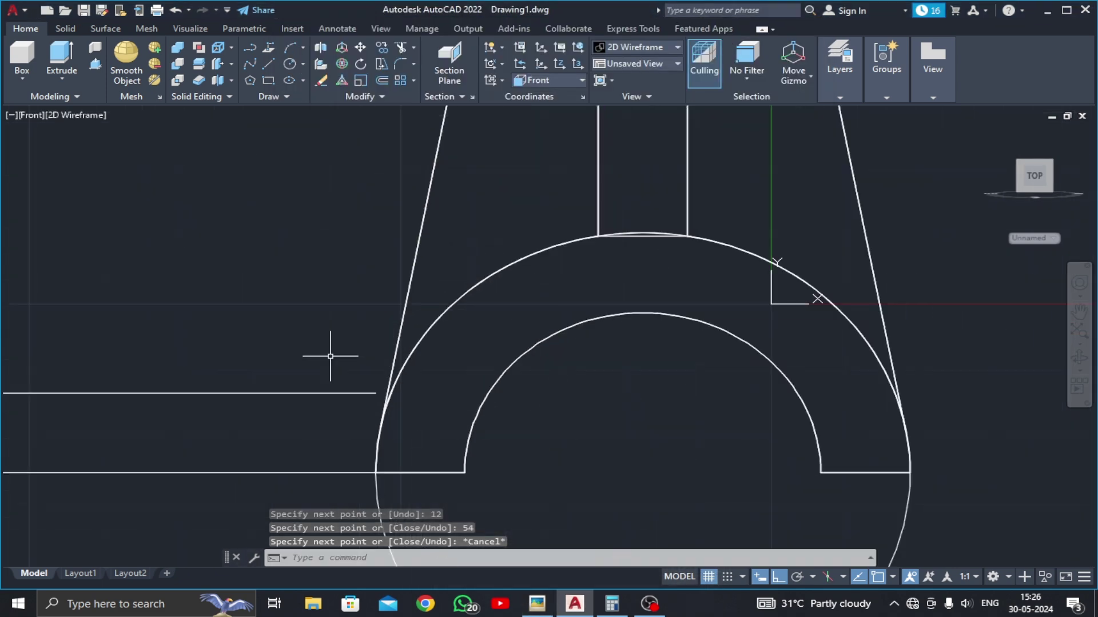
scroll(342, 391, up, 4)
middle_drag(342, 391, 305, 313)
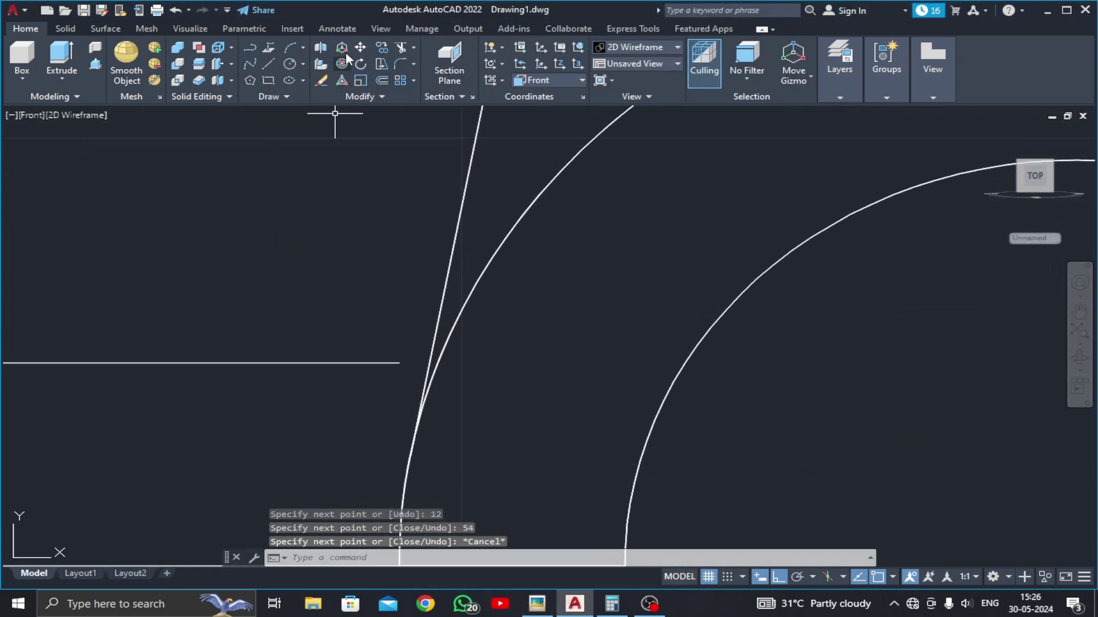
click(413, 48)
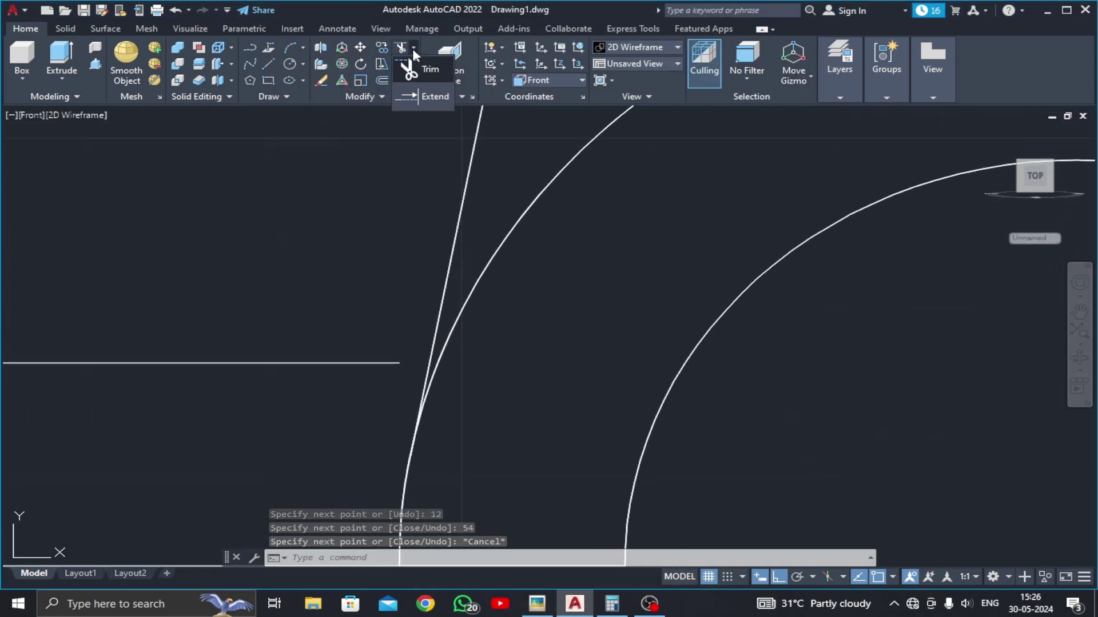
click(421, 98)
click(383, 363)
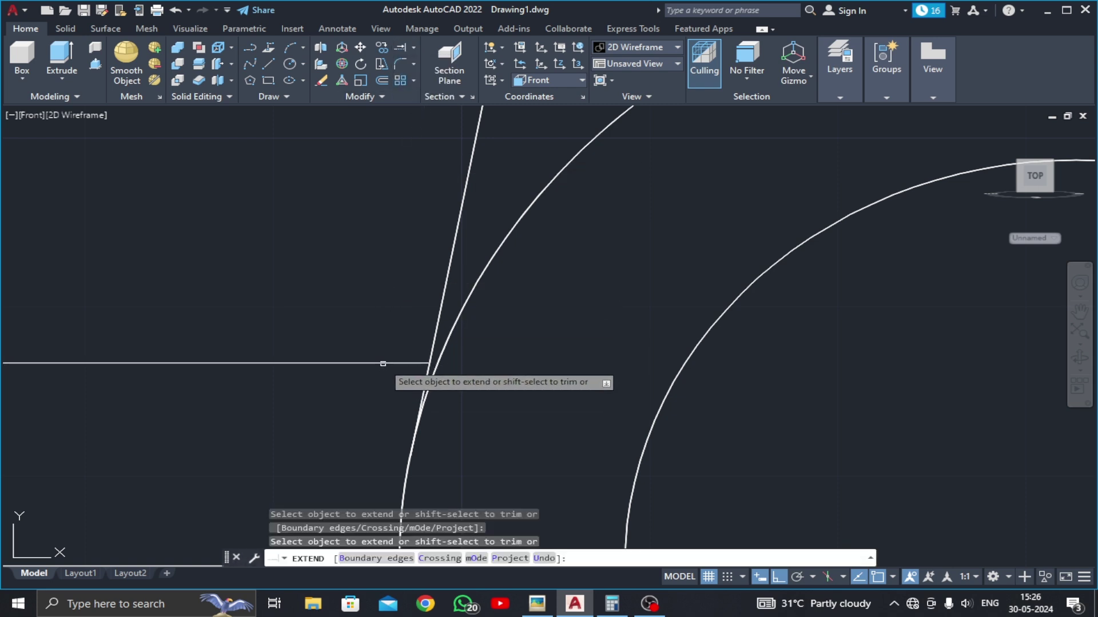
scroll(413, 364, up, 1)
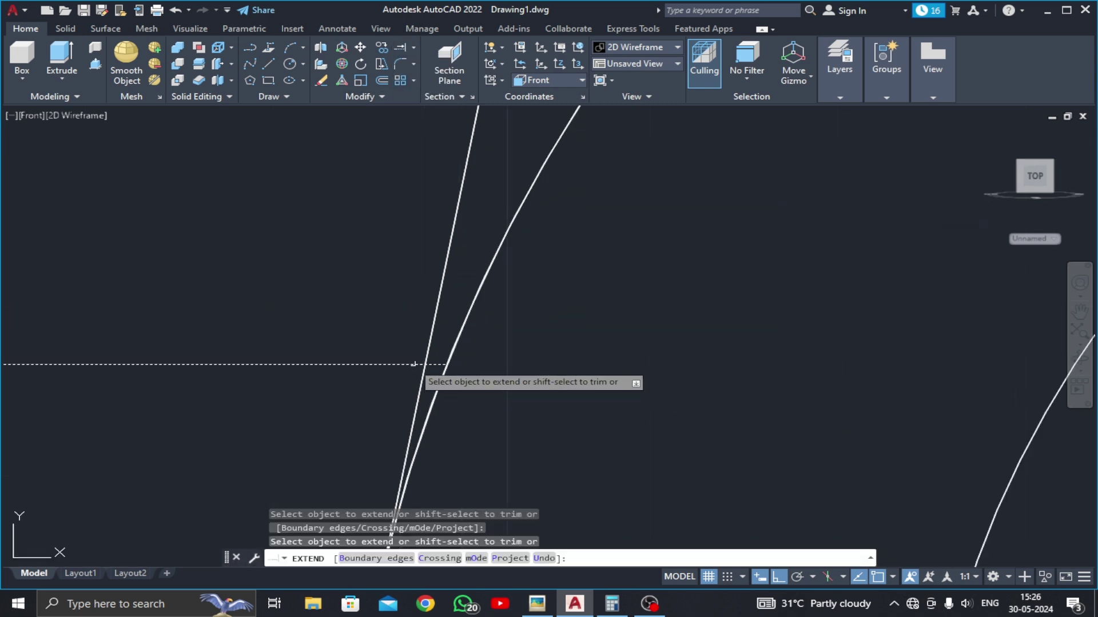
click(414, 363)
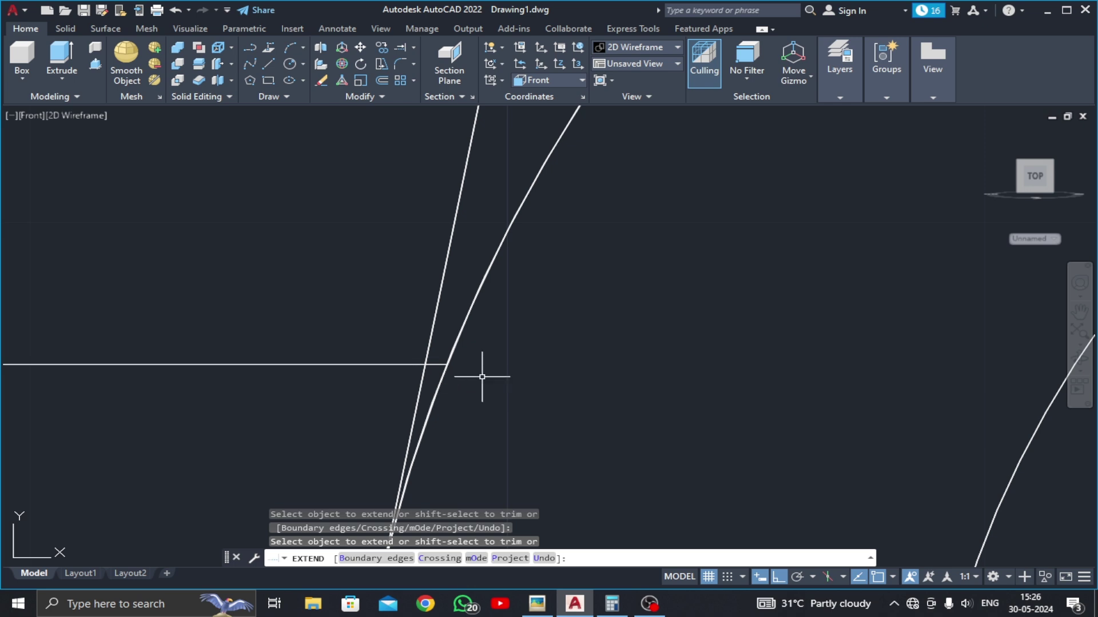
key(Escape)
Step: Fence-trim the excess circle pieces below the base line
click(414, 48)
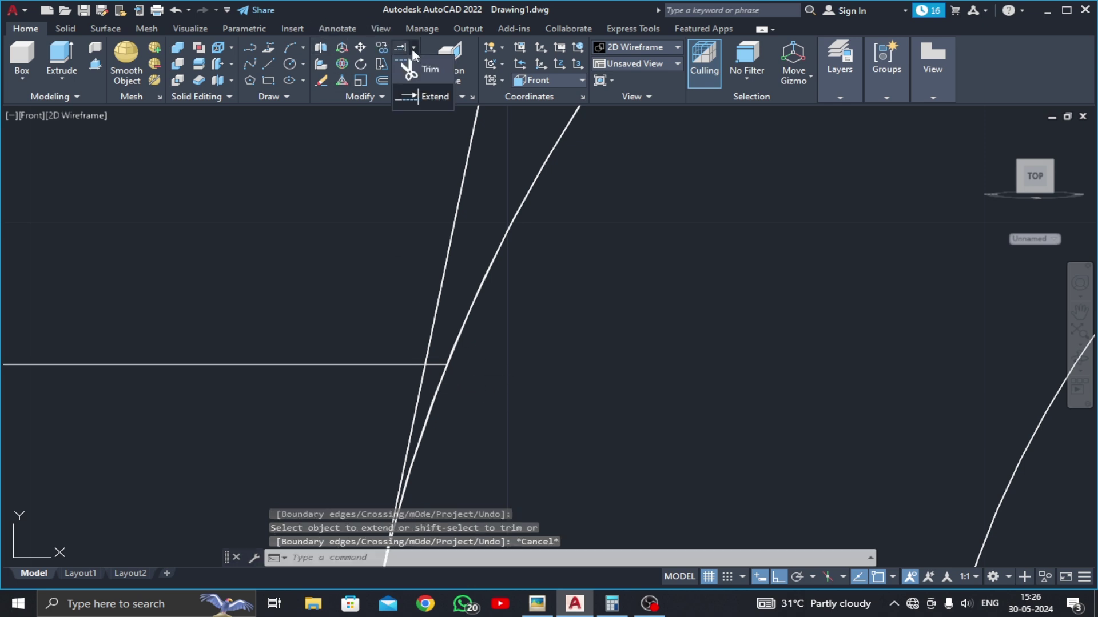
click(416, 71)
scroll(421, 139, down, 2)
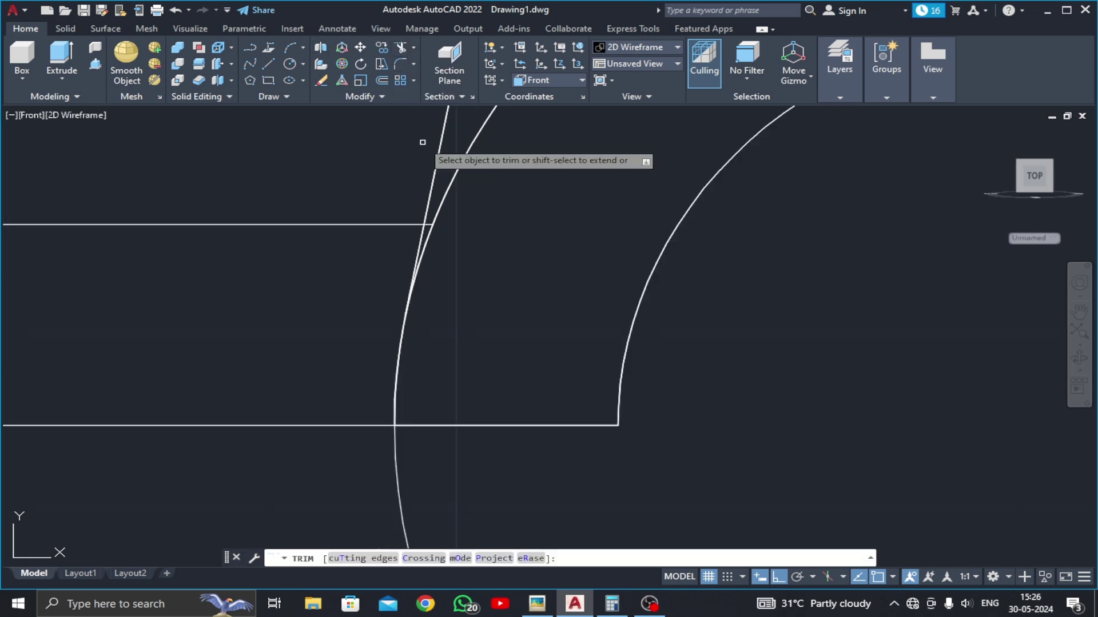
click(395, 448)
key(Return)
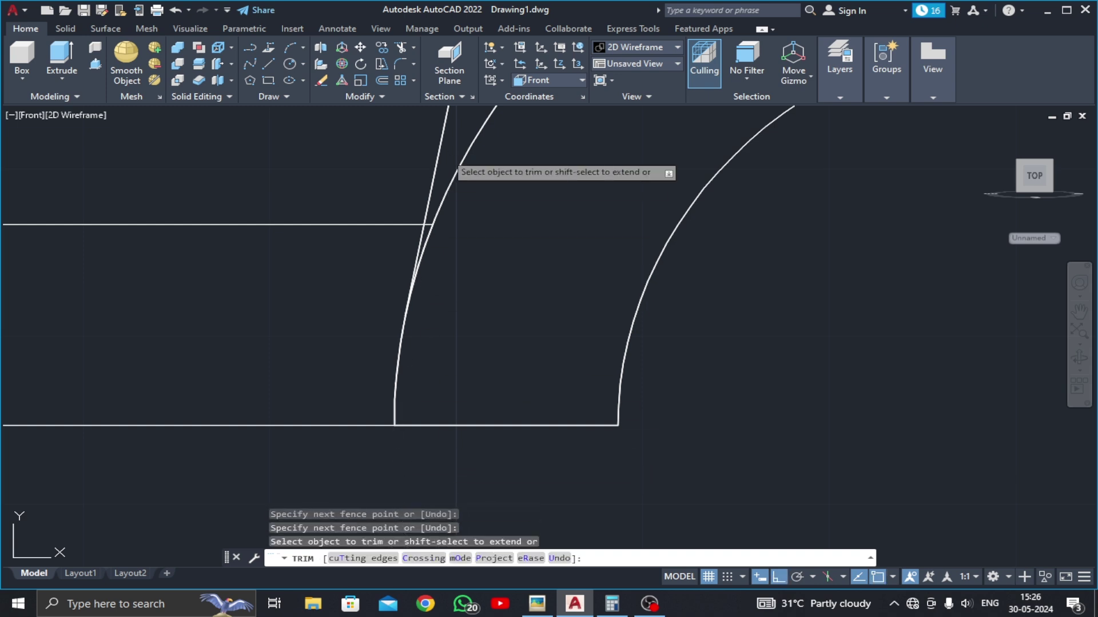
scroll(453, 175, up, 2)
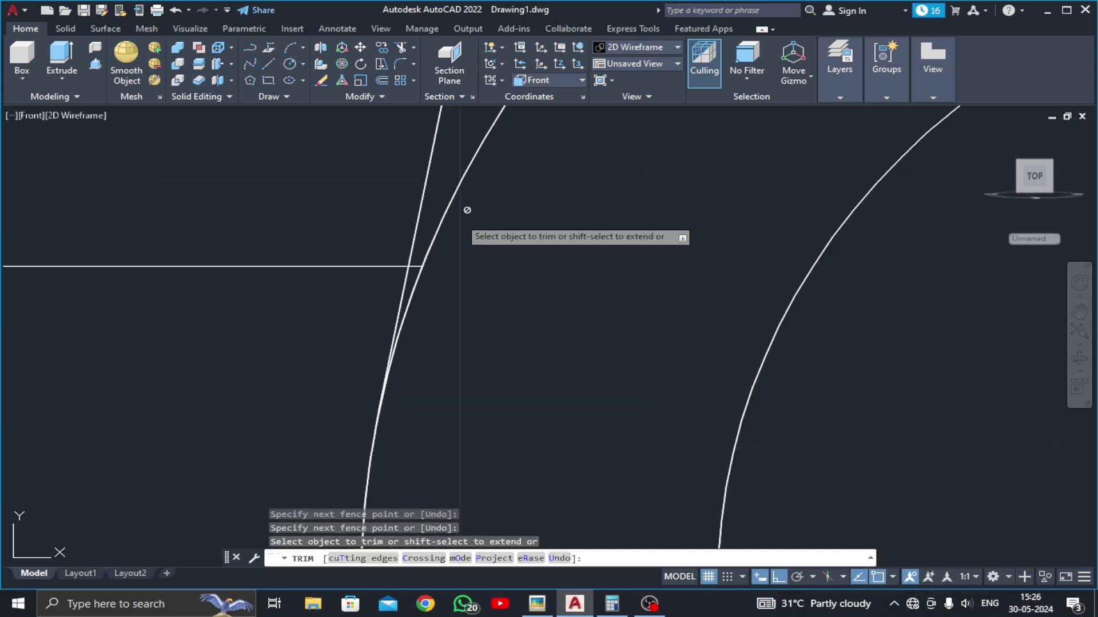
scroll(463, 196, down, 3)
click(470, 199)
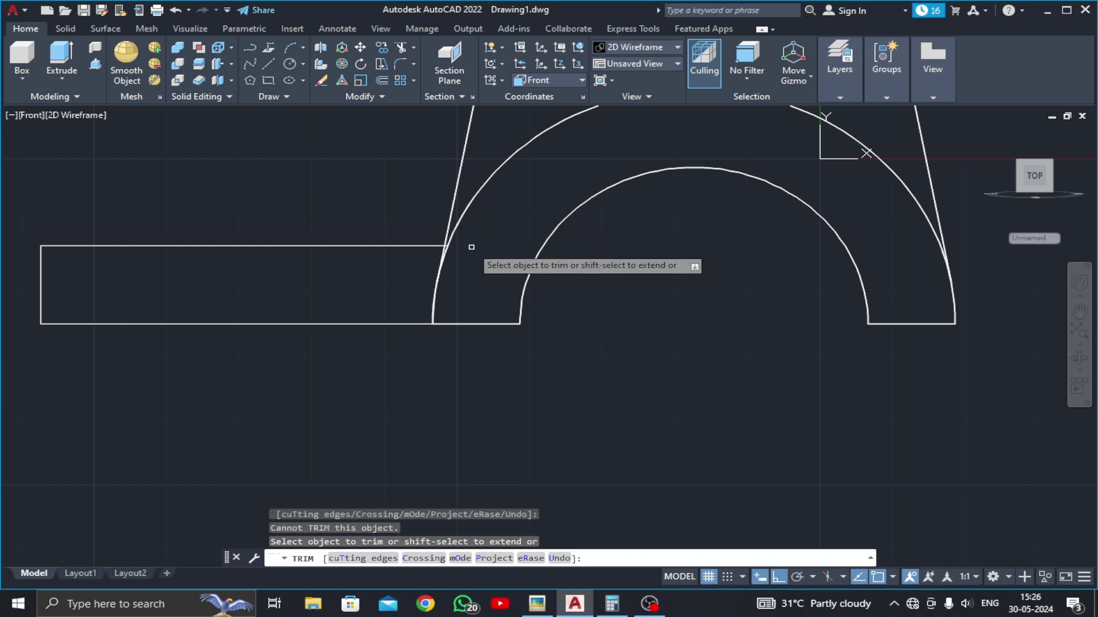
key(Return)
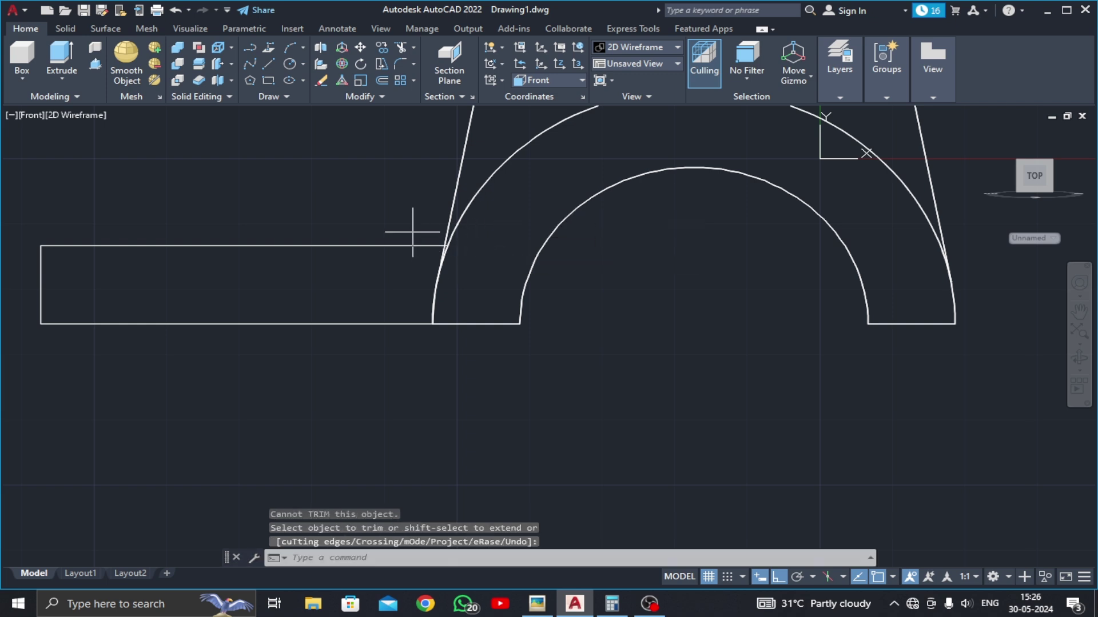
Step: Select the left flange outline pieces
click(412, 232)
click(338, 362)
scroll(450, 249, up, 5)
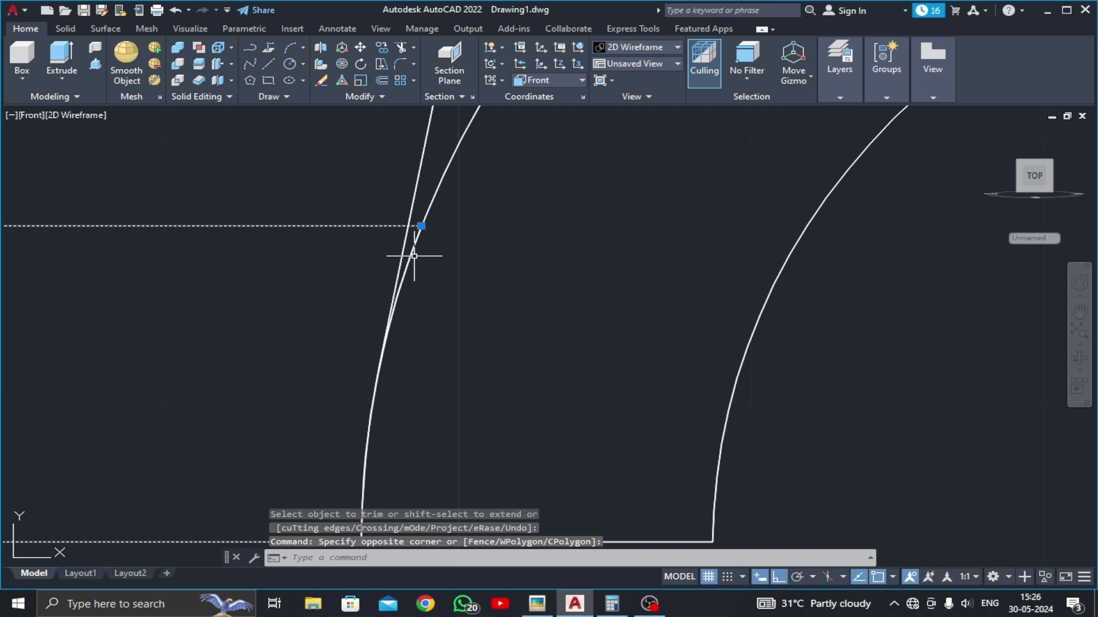
scroll(414, 245, down, 3)
scroll(428, 286, down, 5)
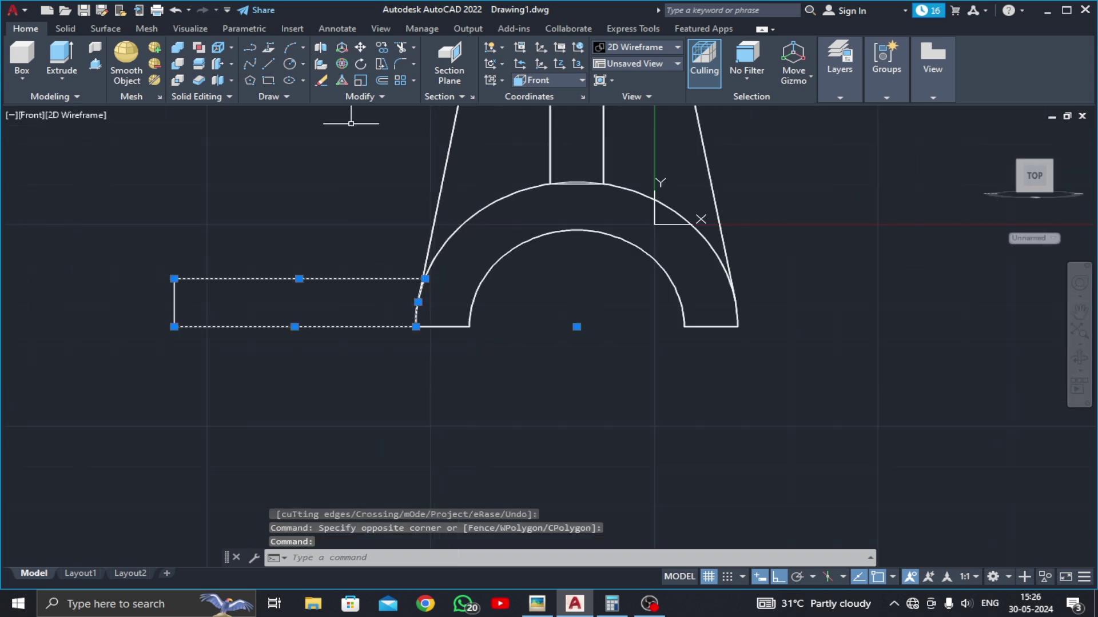
Step: Join the flange outline and switch to the SW Isometric view
click(370, 101)
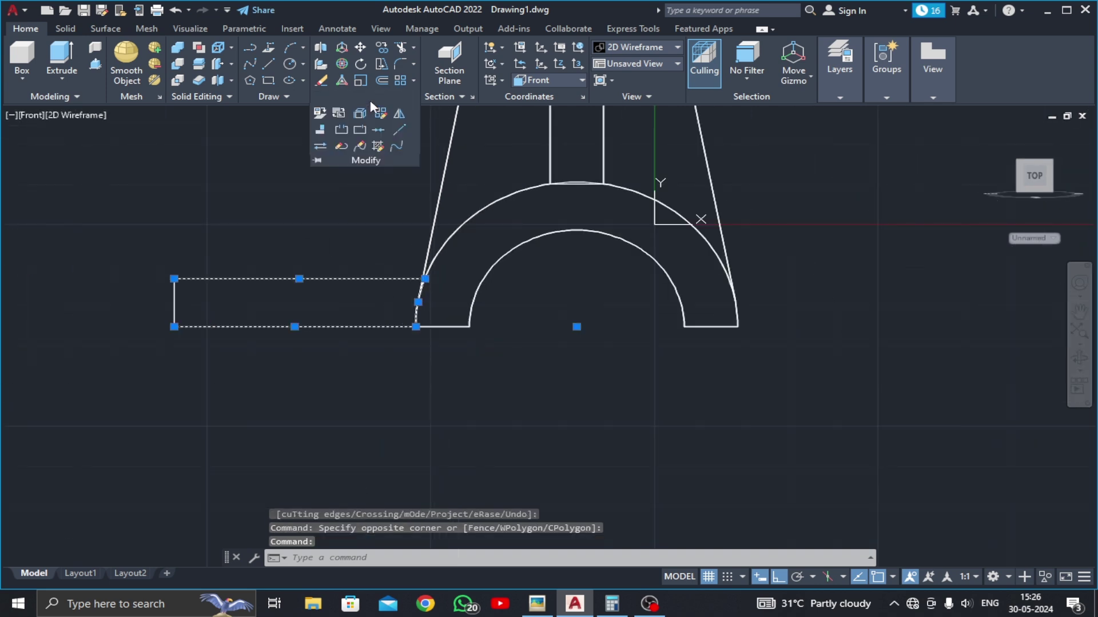
click(378, 131)
scroll(437, 343, down, 3)
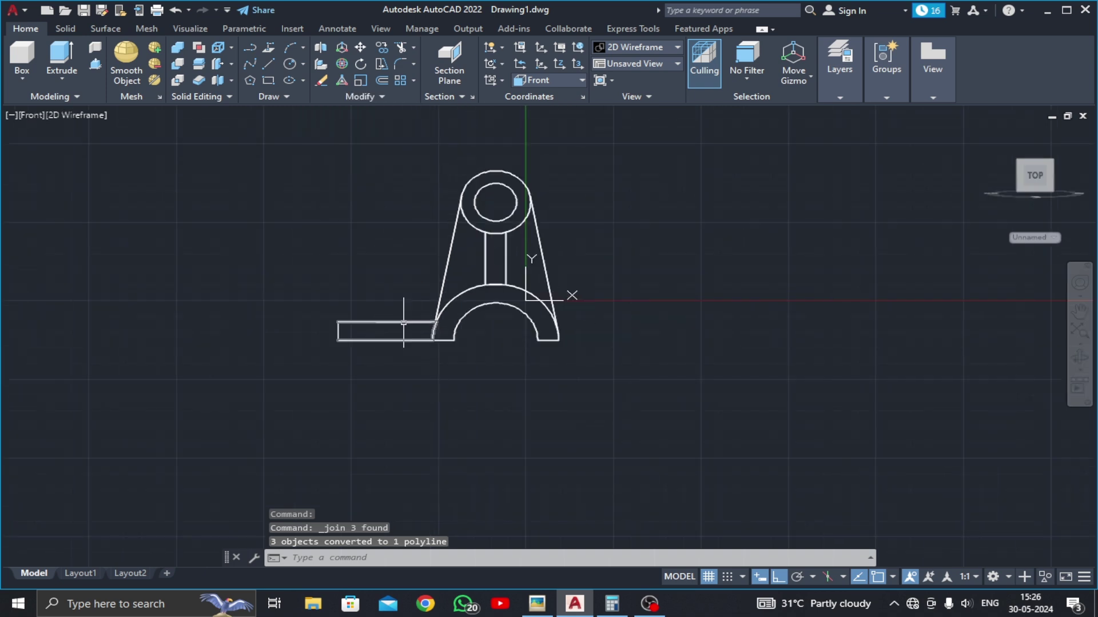
click(31, 119)
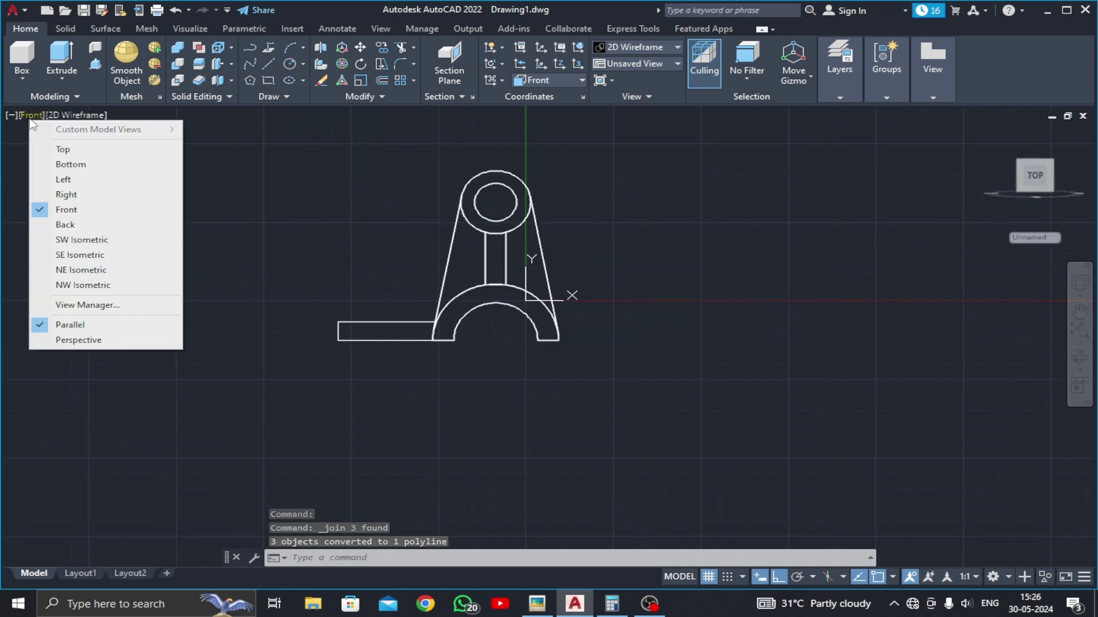
click(69, 240)
middle_drag(480, 356, 469, 290)
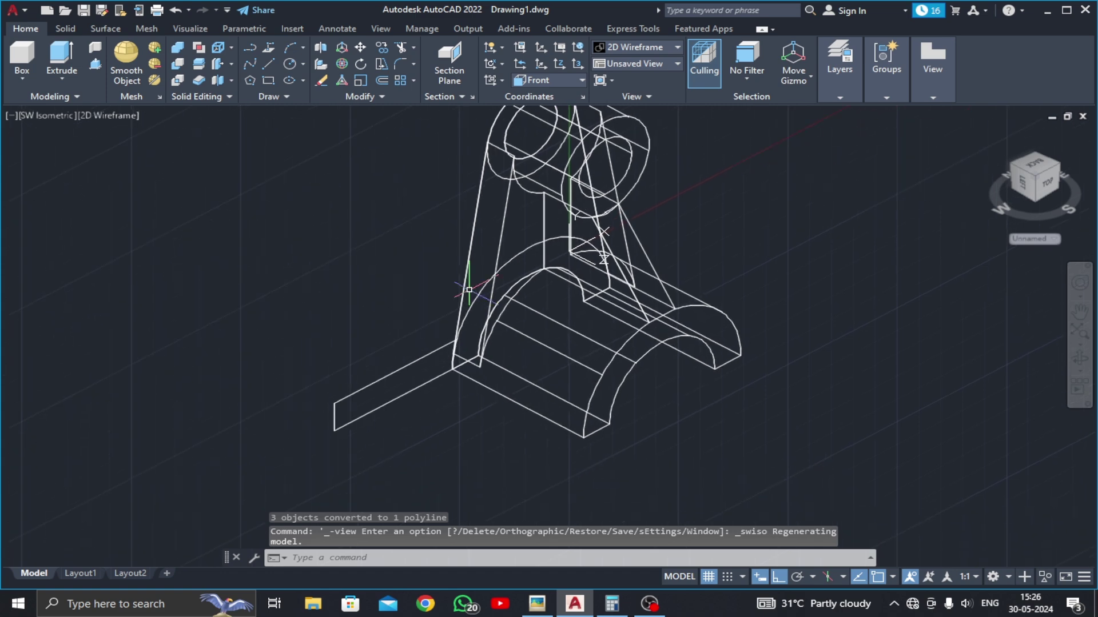
Step: Attempt to press-pull the flange outline, then cancel
click(97, 65)
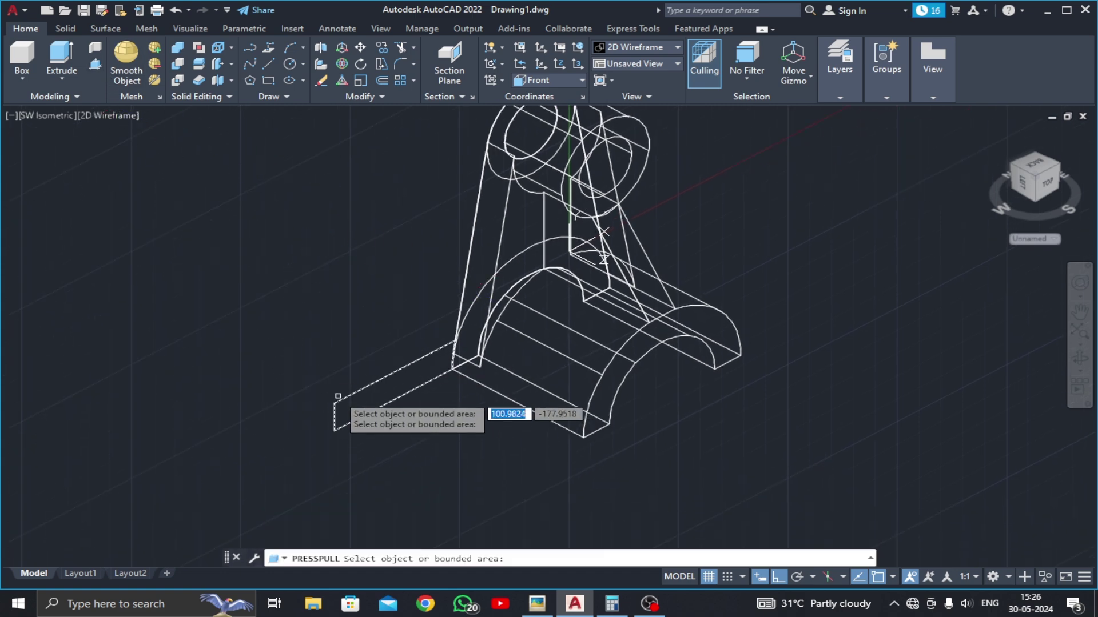
click(343, 397)
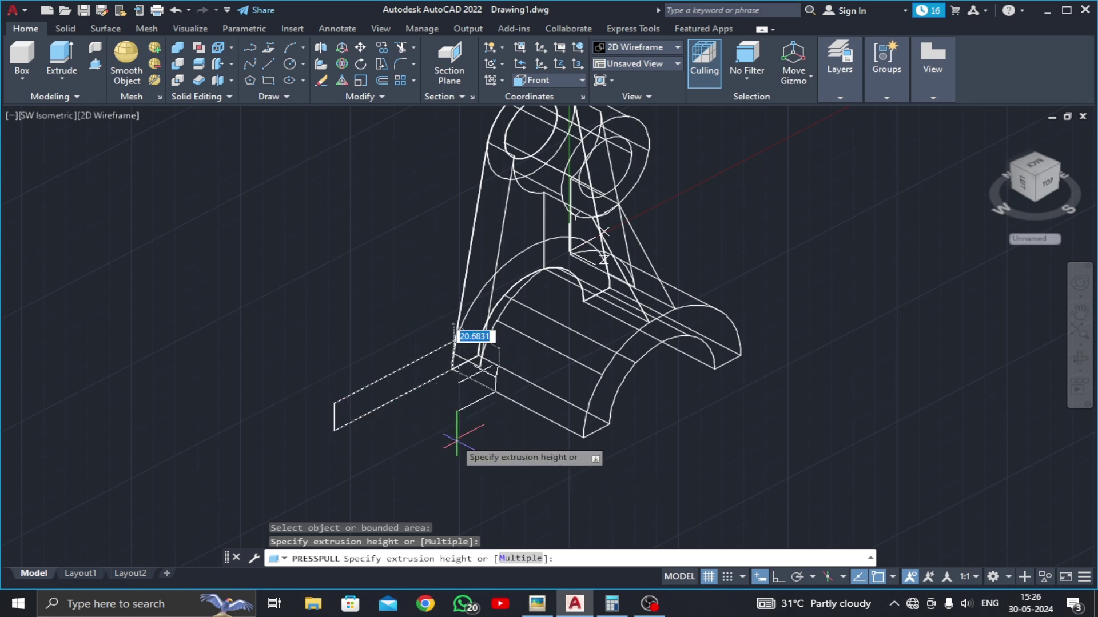
key(Escape)
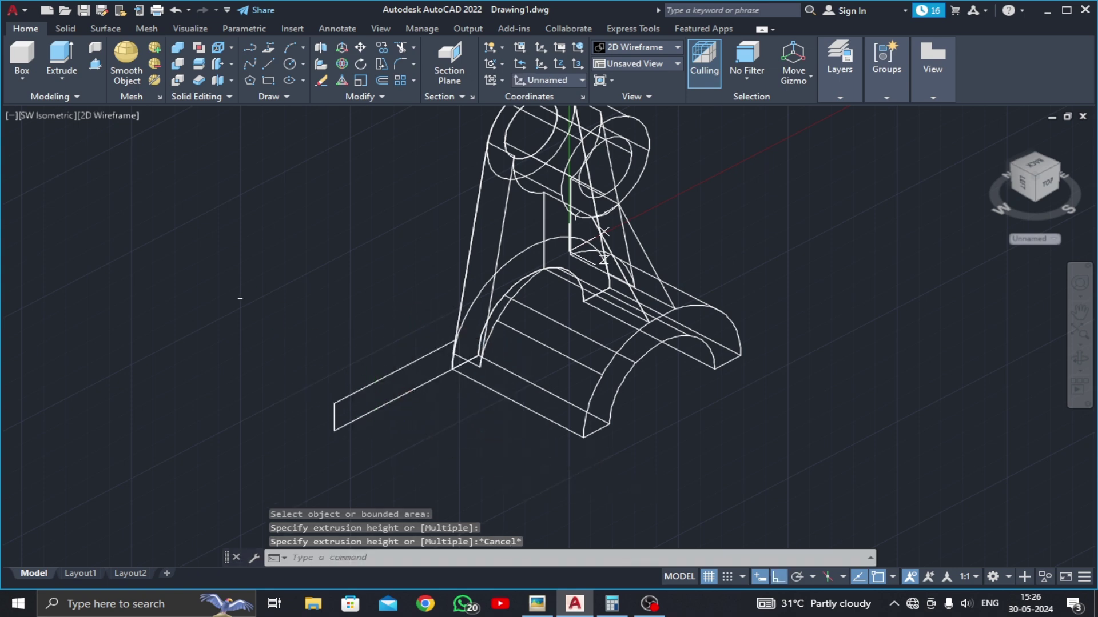
Step: Join the two remaining flange lines into one polyline, then start PRESSPULL
click(295, 98)
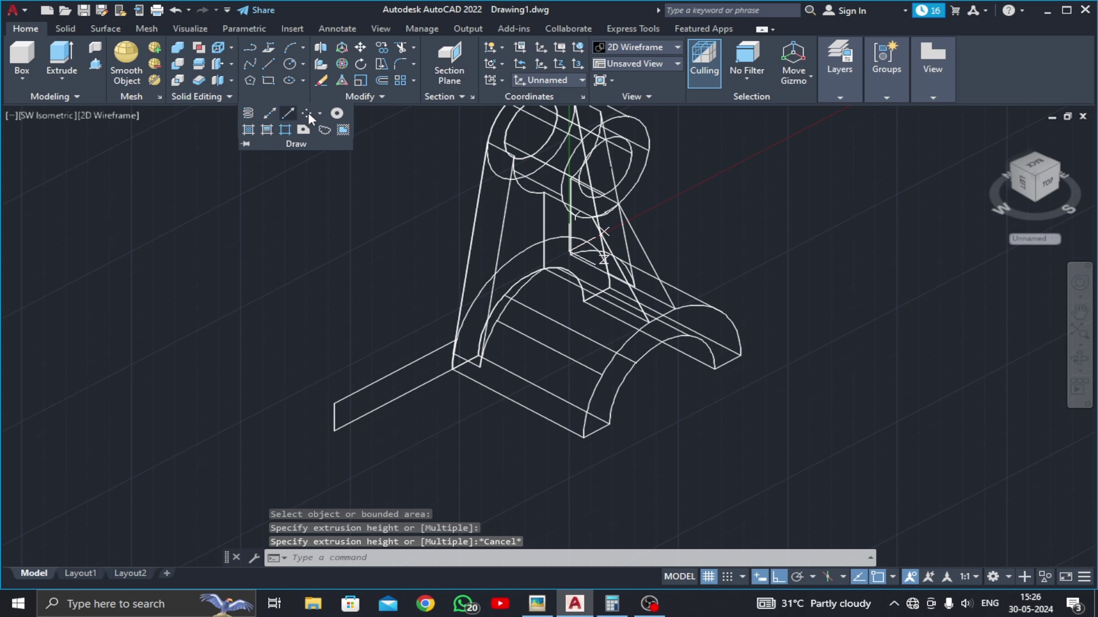
click(382, 93)
click(381, 130)
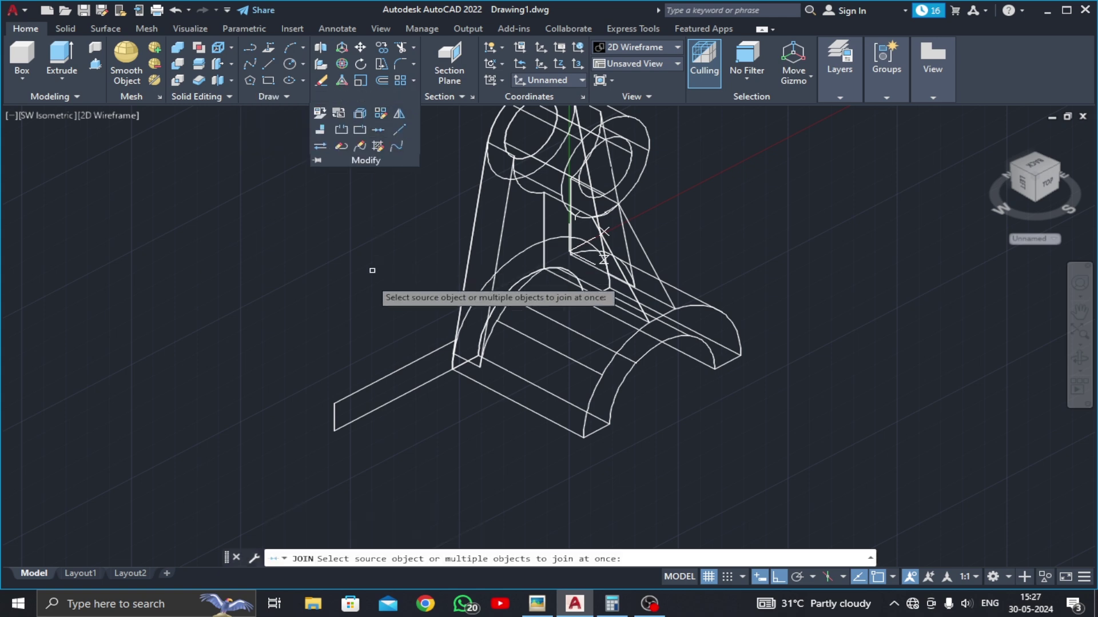
click(368, 355)
click(274, 482)
scroll(464, 353, up, 5)
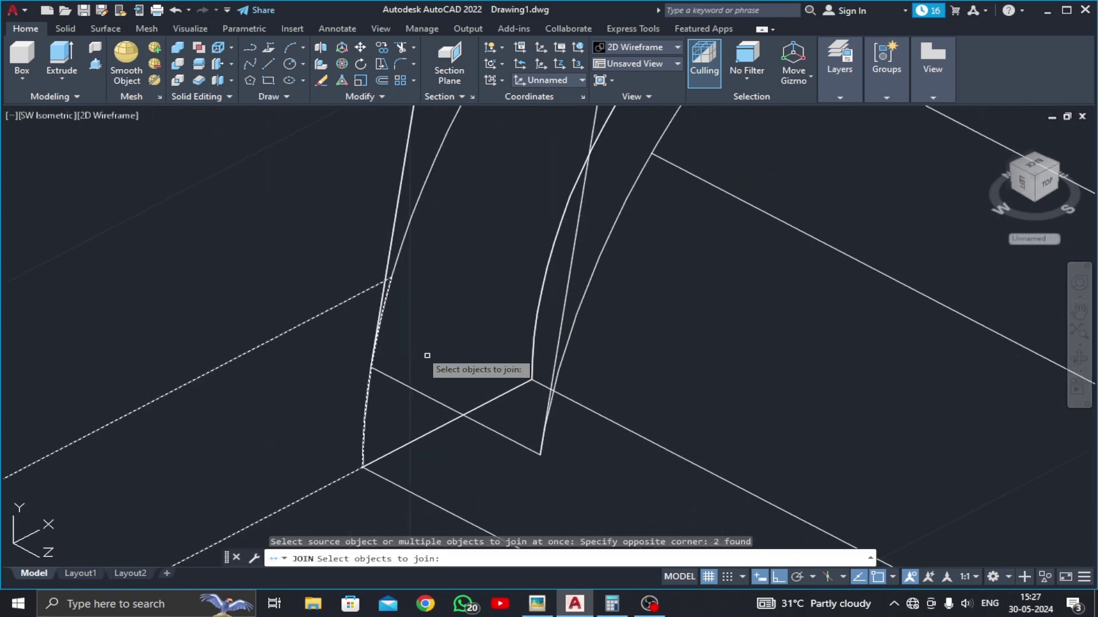
key(Return)
scroll(402, 311, down, 3)
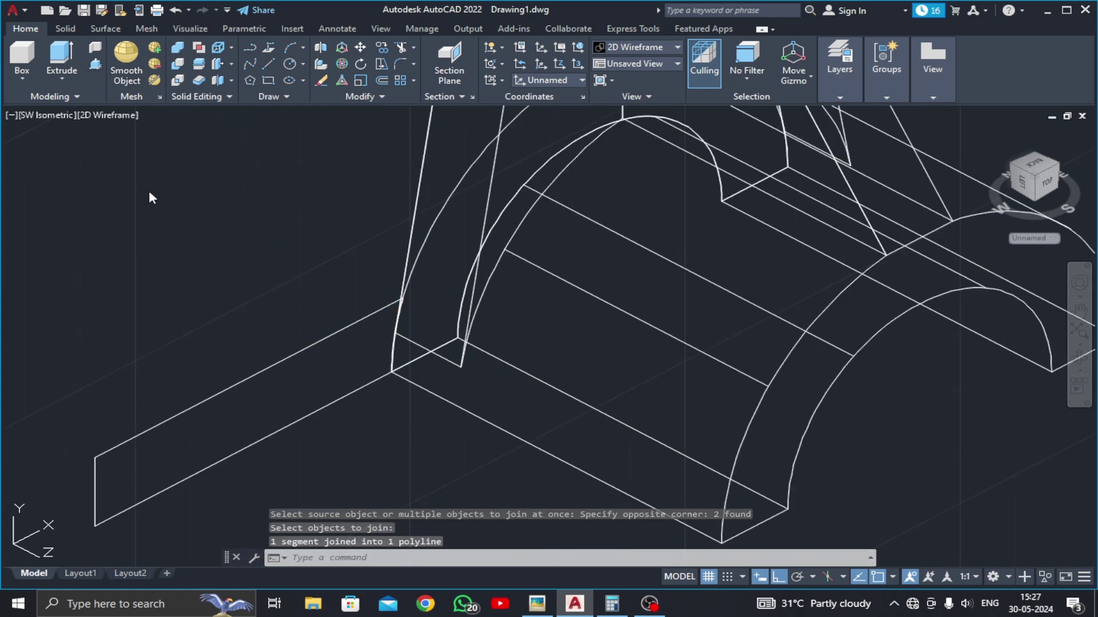
text(presspull)
key(Return)
Step: Press-pull the left flange outline 60 units into a solid slab
click(245, 403)
scroll(248, 404, down, 3)
scroll(359, 259, up, 2)
text(60)
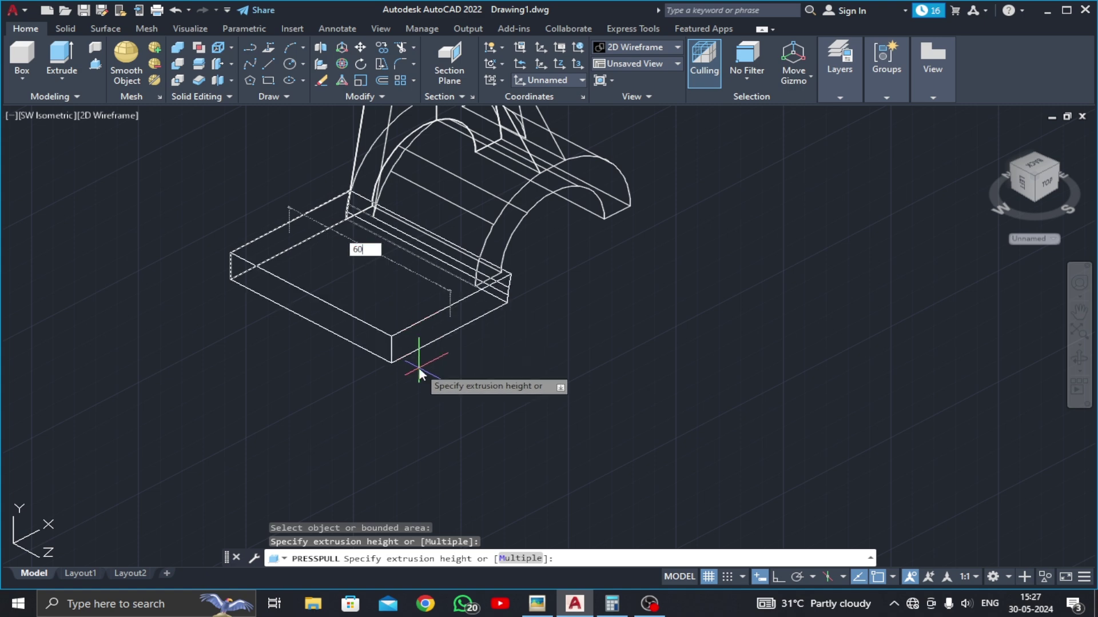
key(Return)
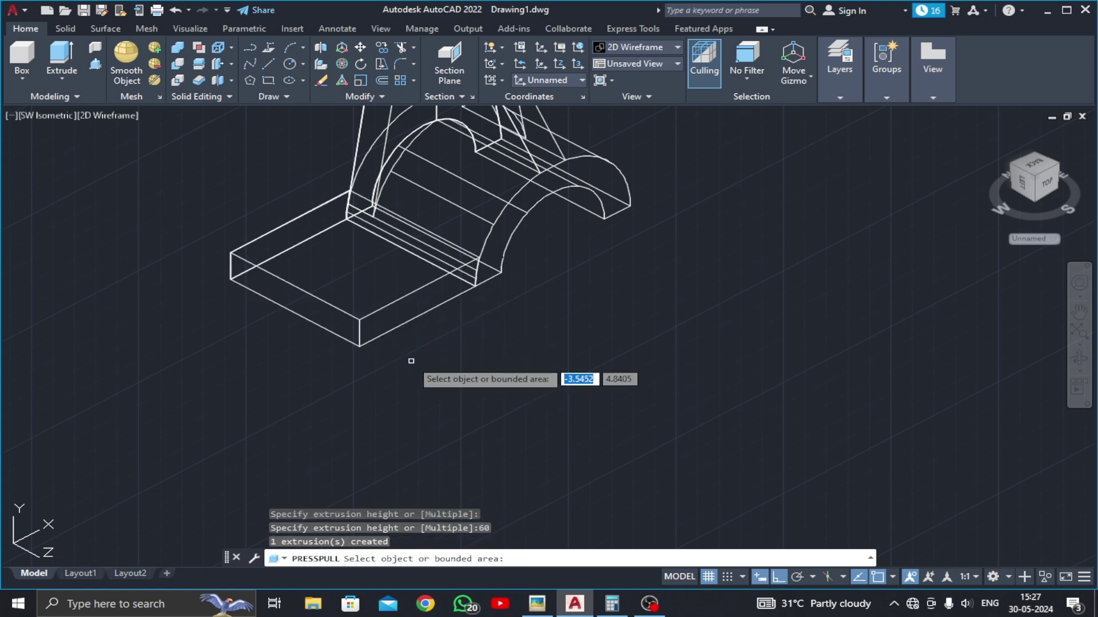
middle_drag(412, 358, 484, 415)
key(Return)
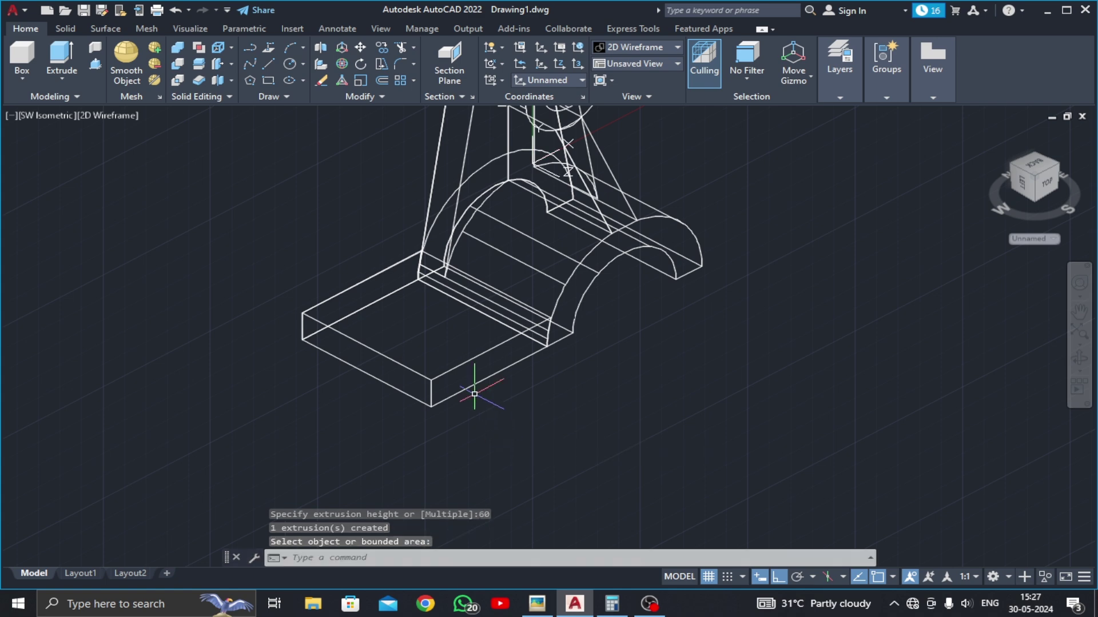
scroll(475, 394, up, 2)
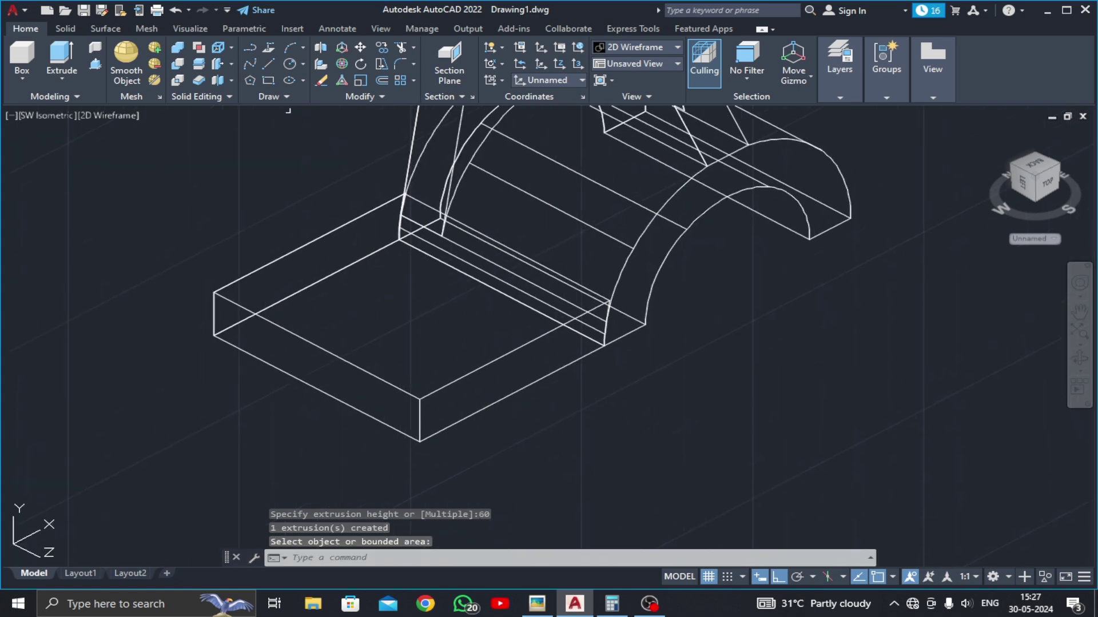
Step: Fillet the flange's outer vertical edge with radius 30, then orbit to inspect it
click(400, 65)
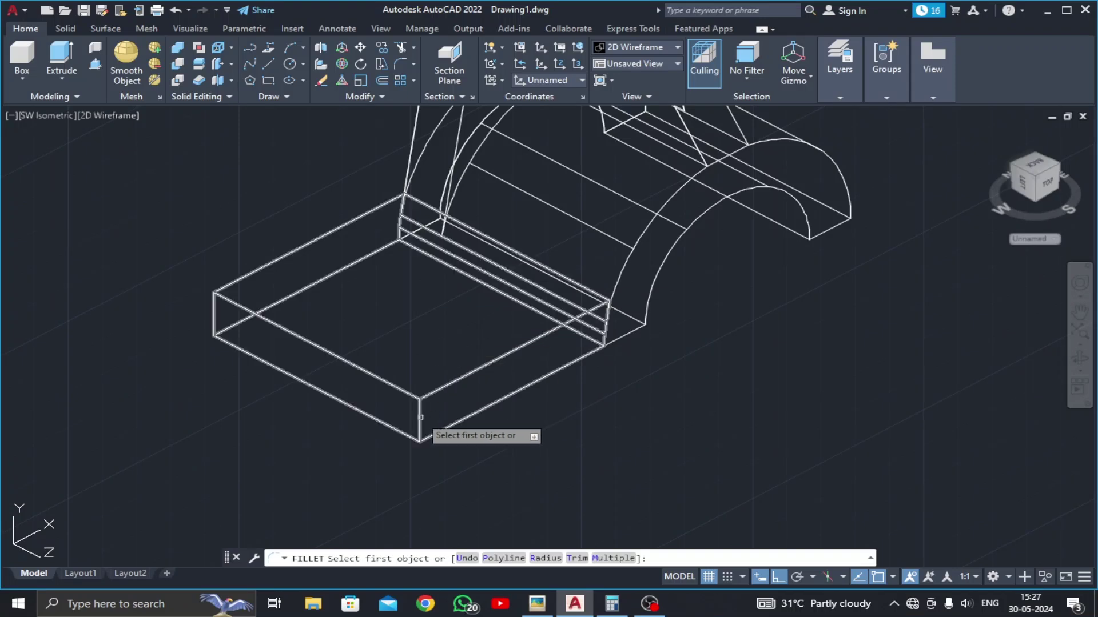
click(421, 415)
text(30)
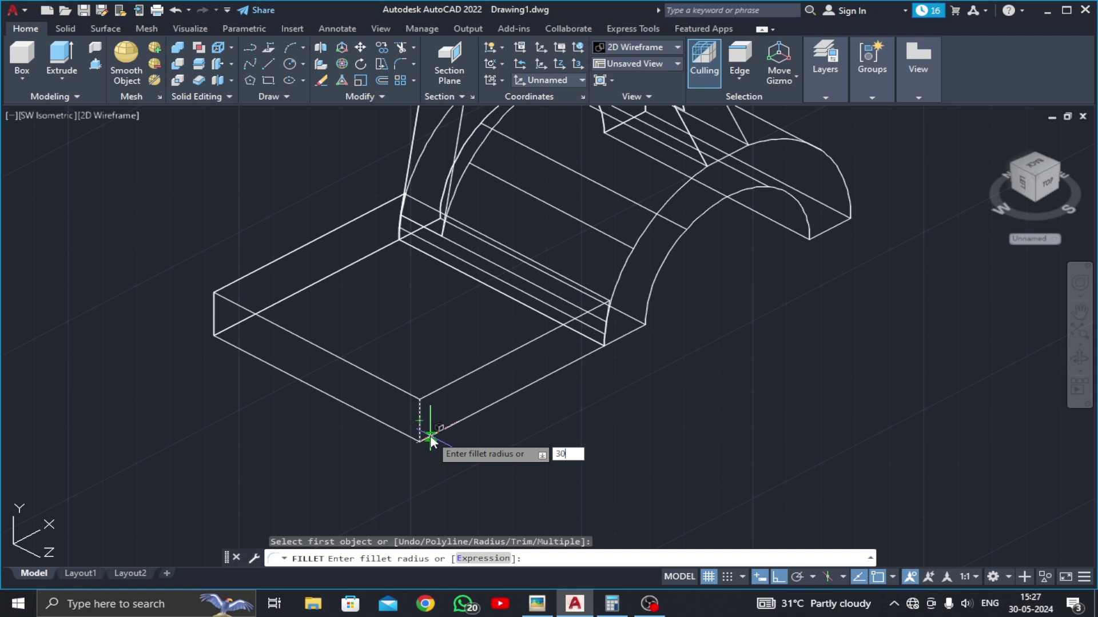
key(Return)
key(Return)
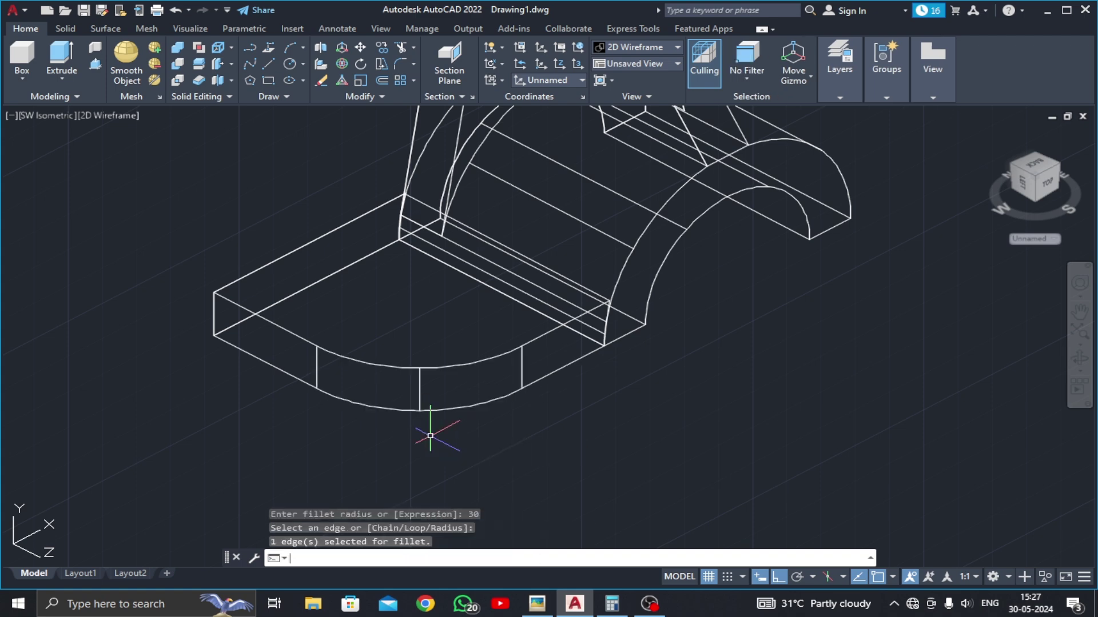
click(1079, 357)
mouse_move(863, 421)
mouse_down()
mouse_move(646, 408)
mouse_move(826, 406)
mouse_move(821, 370)
mouse_move(804, 375)
mouse_up()
key(Escape)
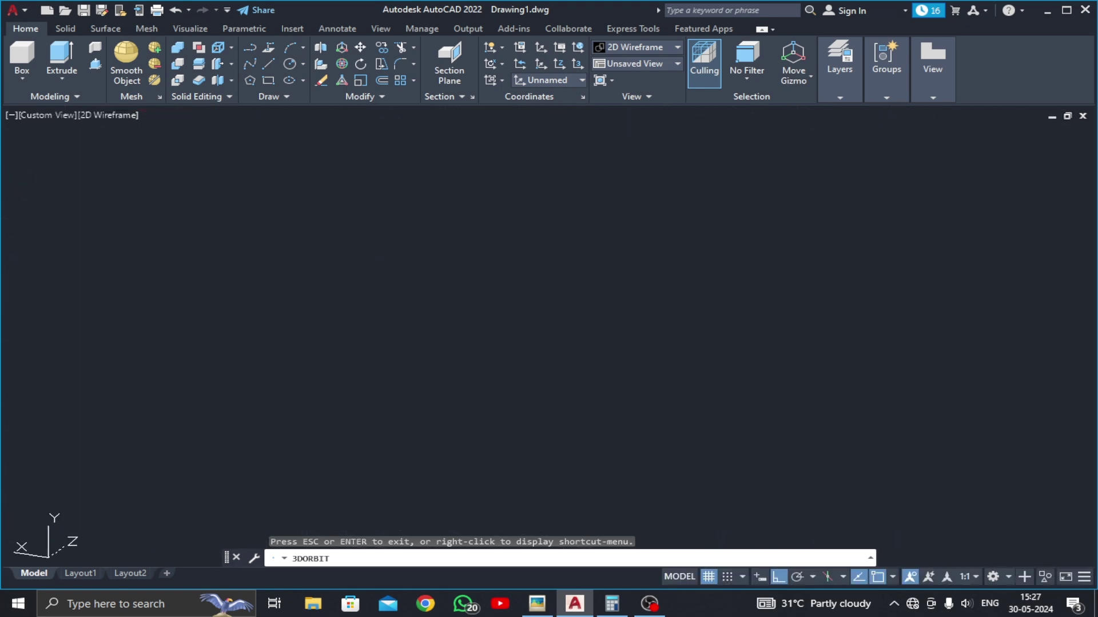
key(Escape)
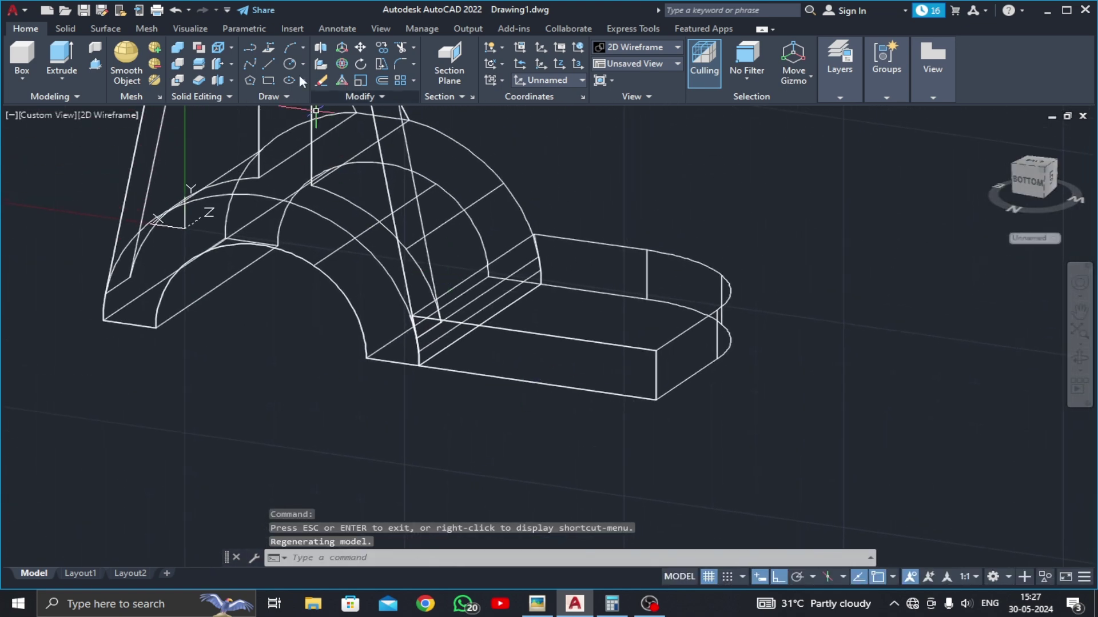
Step: Fillet the other vertical flange edge, also with radius 30
click(399, 68)
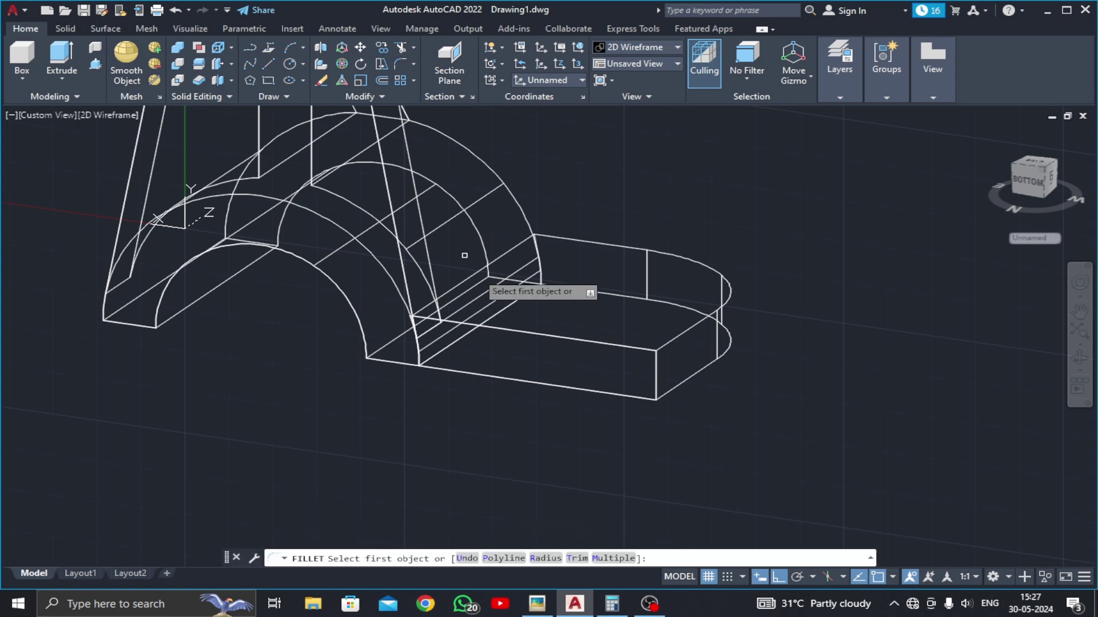
click(656, 375)
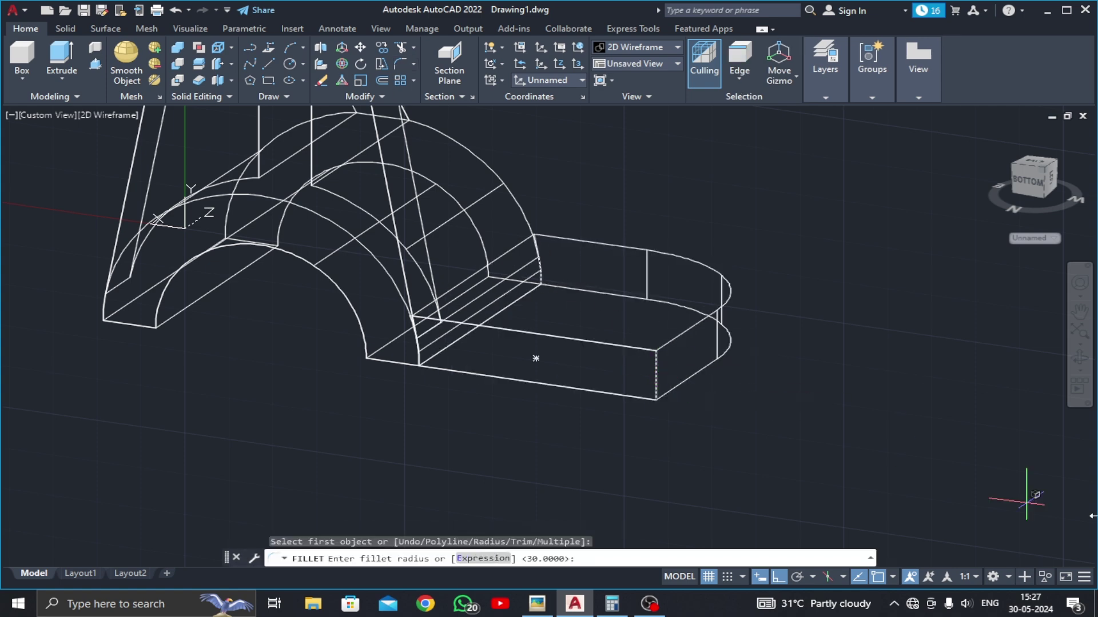
key(Return)
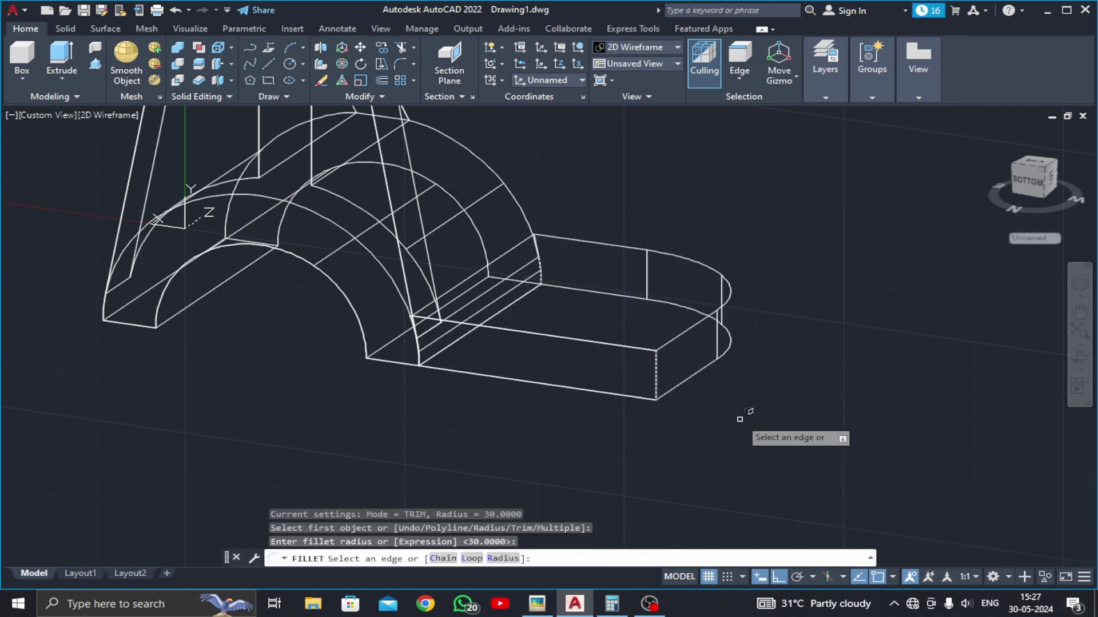
key(Return)
Step: Delete the stray rectangular face beneath the flange
middle_drag(688, 424, 677, 447)
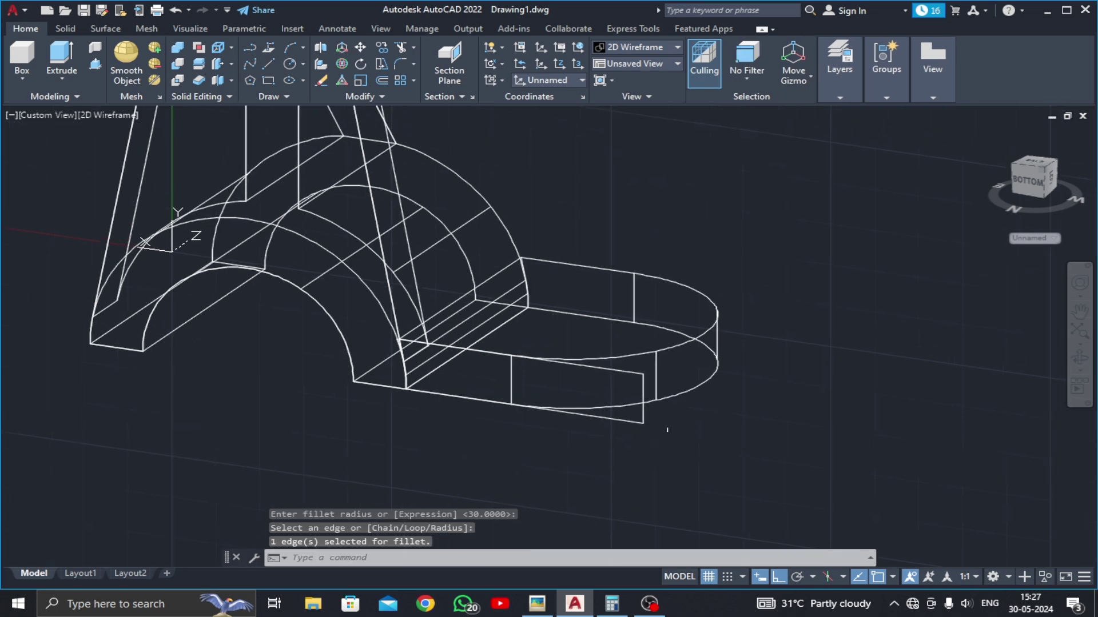
click(626, 369)
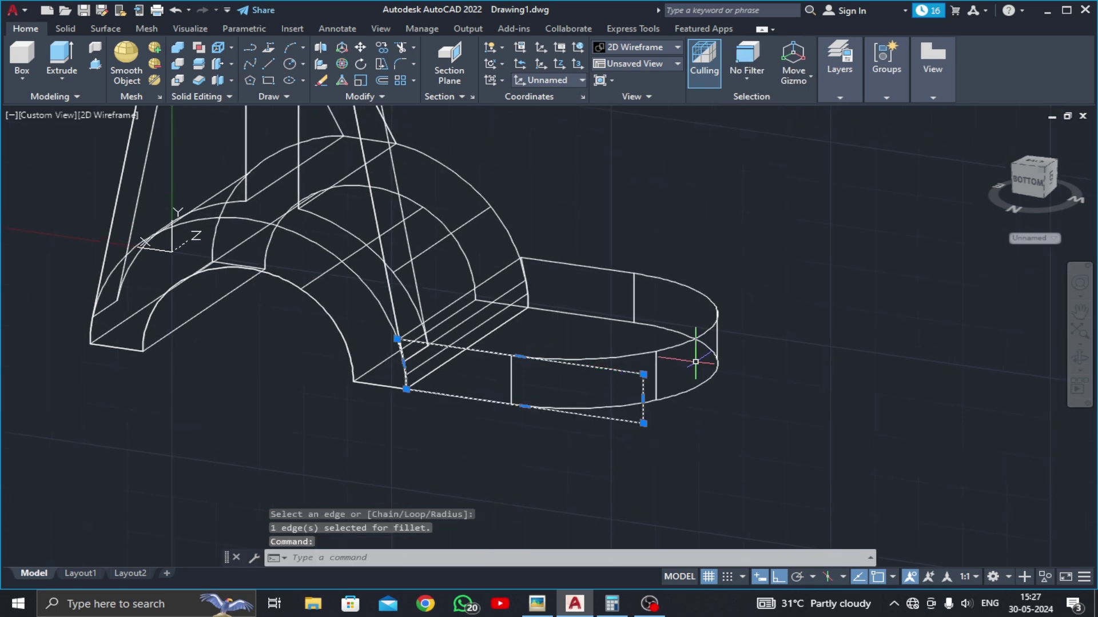
key(Delete)
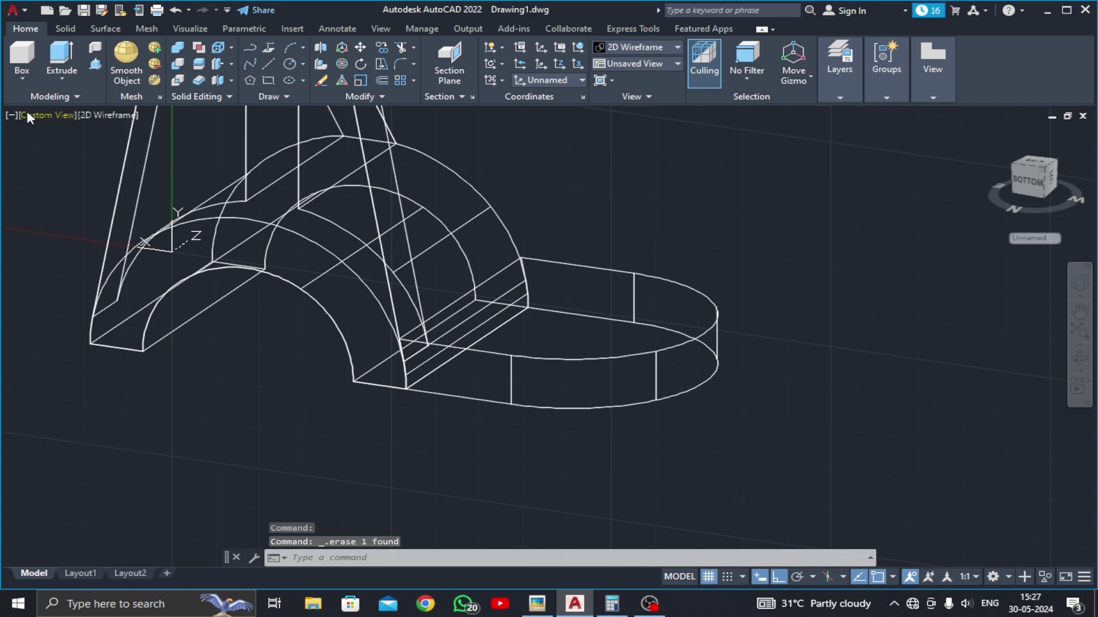
click(29, 115)
Step: Go from SW Isometric to Top view, zoom out, and briefly recheck the reference drawing
click(89, 239)
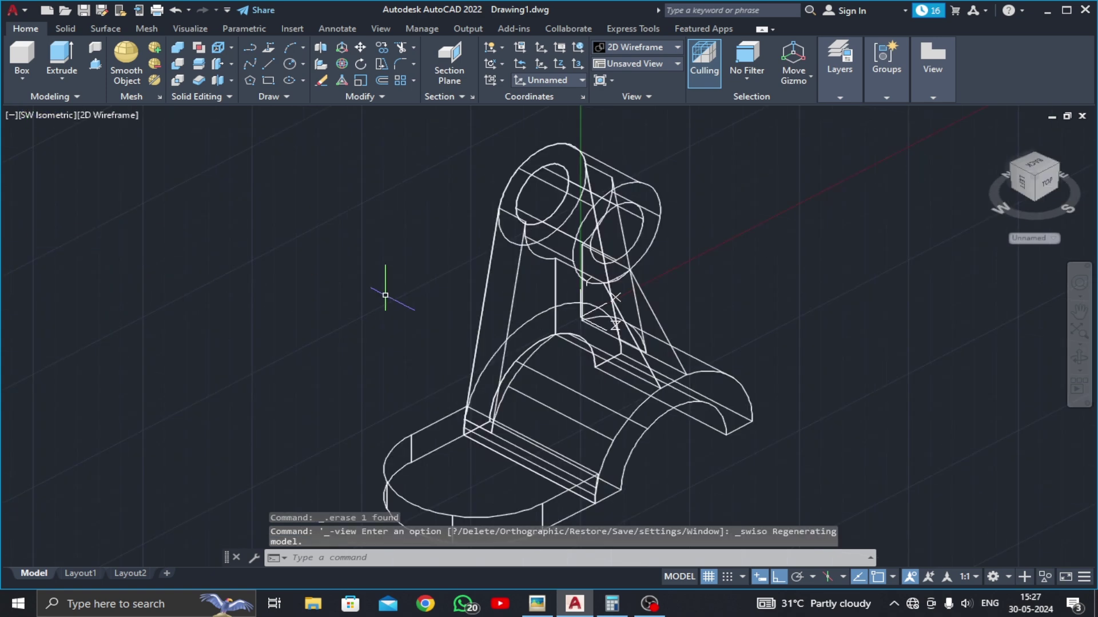
click(30, 115)
click(51, 147)
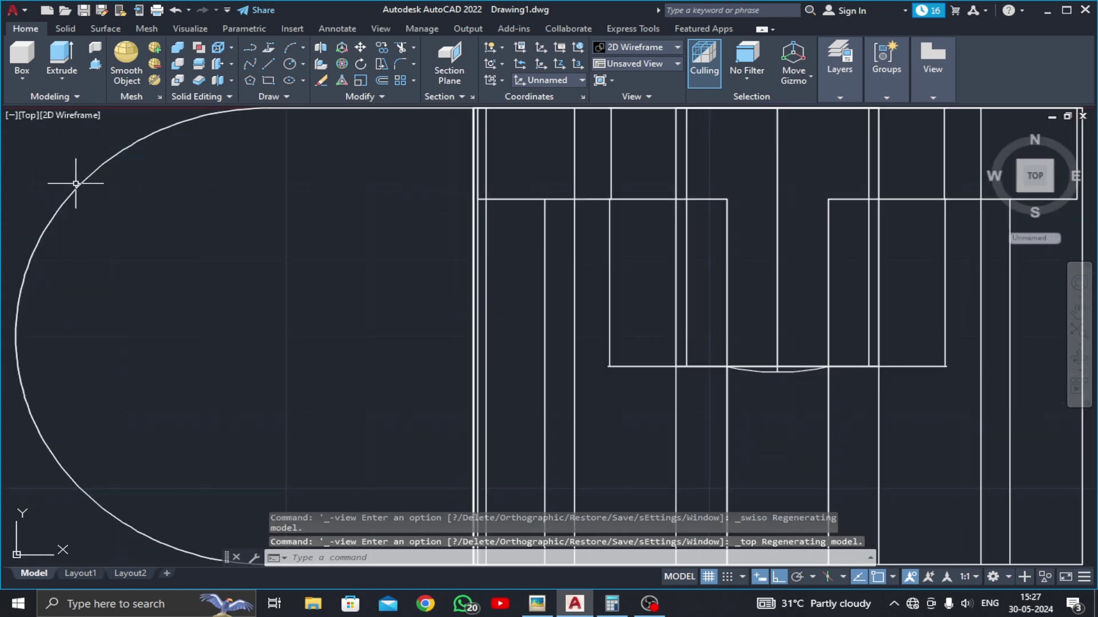
scroll(358, 250, down, 3)
scroll(395, 359, down, 2)
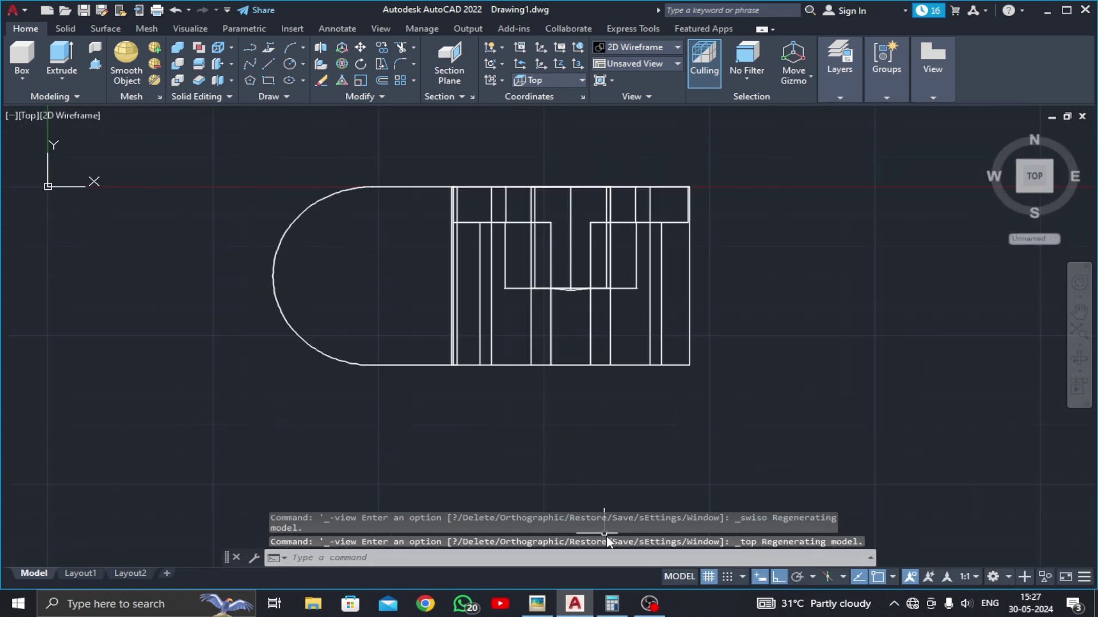
click(540, 603)
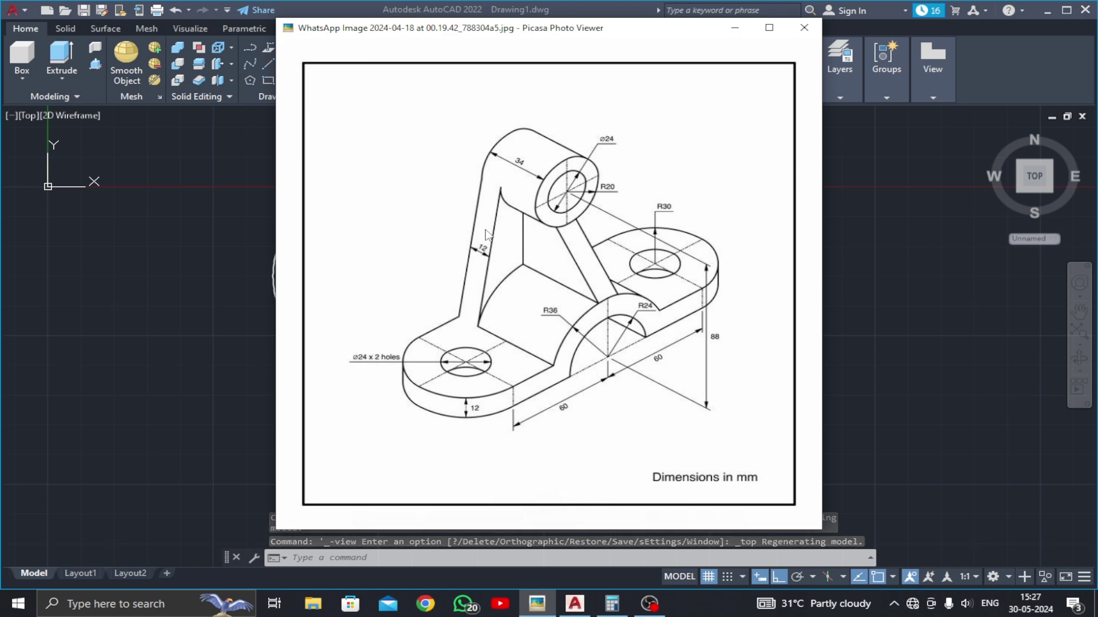
click(735, 28)
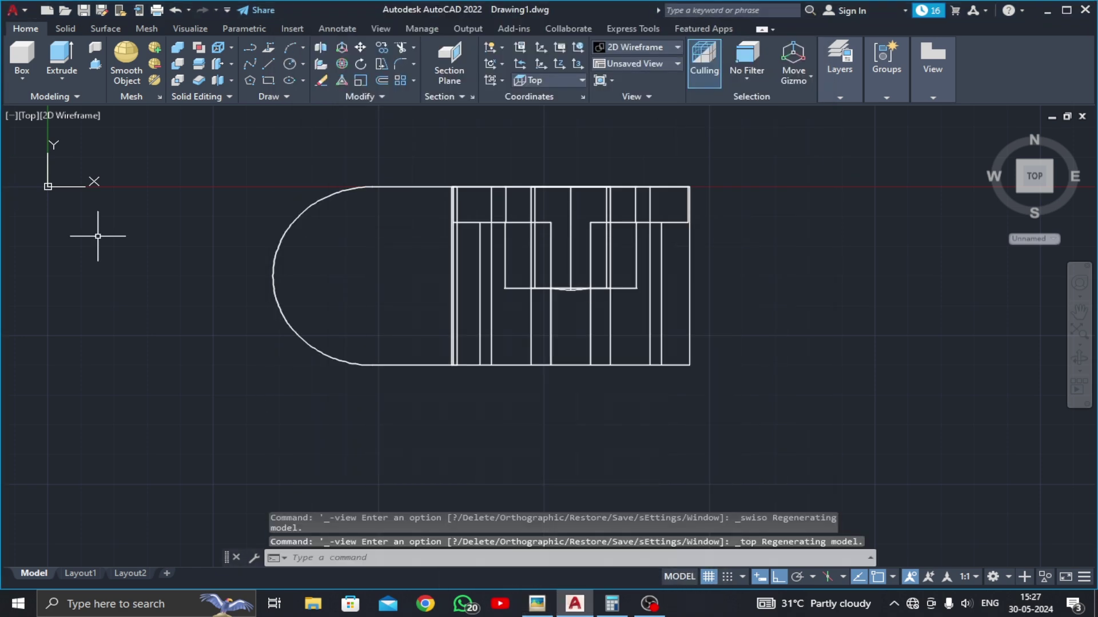
Step: Draw a 24-diameter circle centred in the flange's rounded end
click(302, 64)
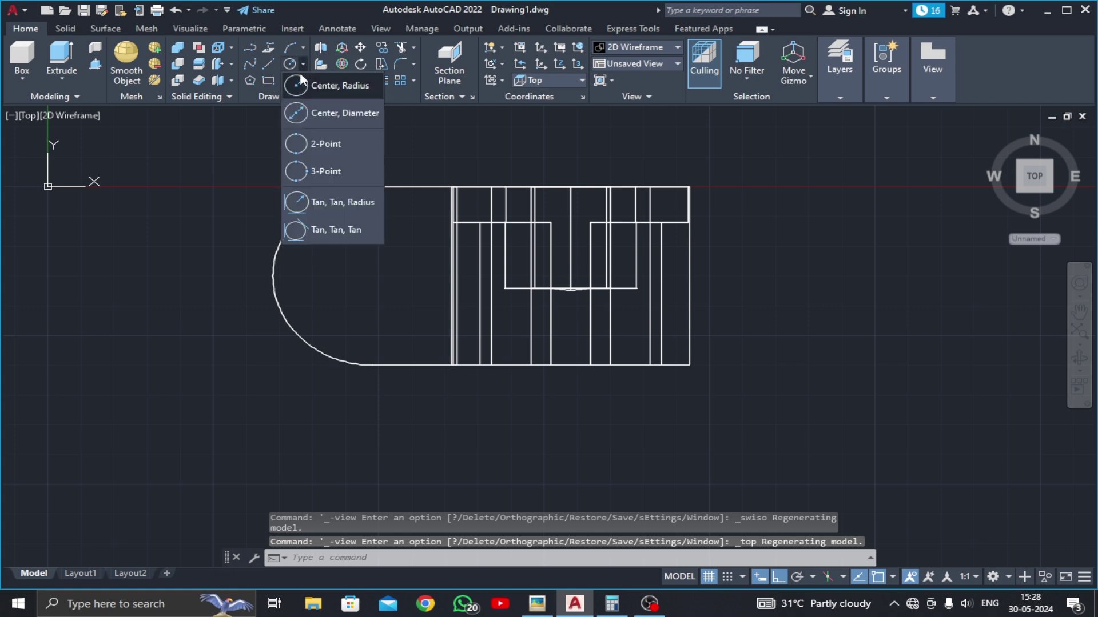
click(304, 115)
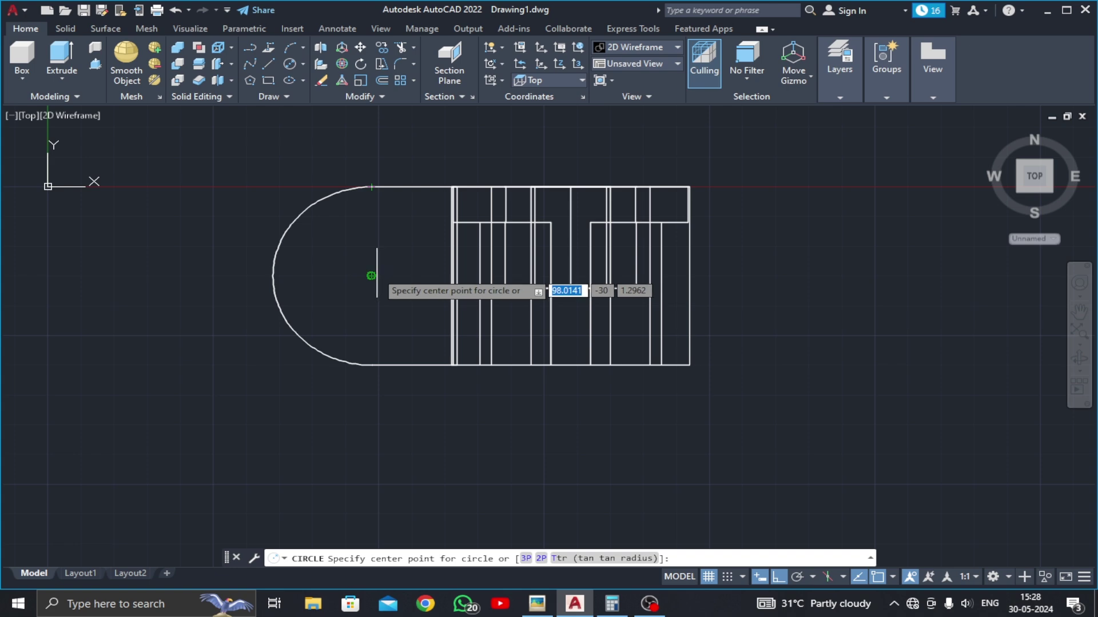
click(372, 277)
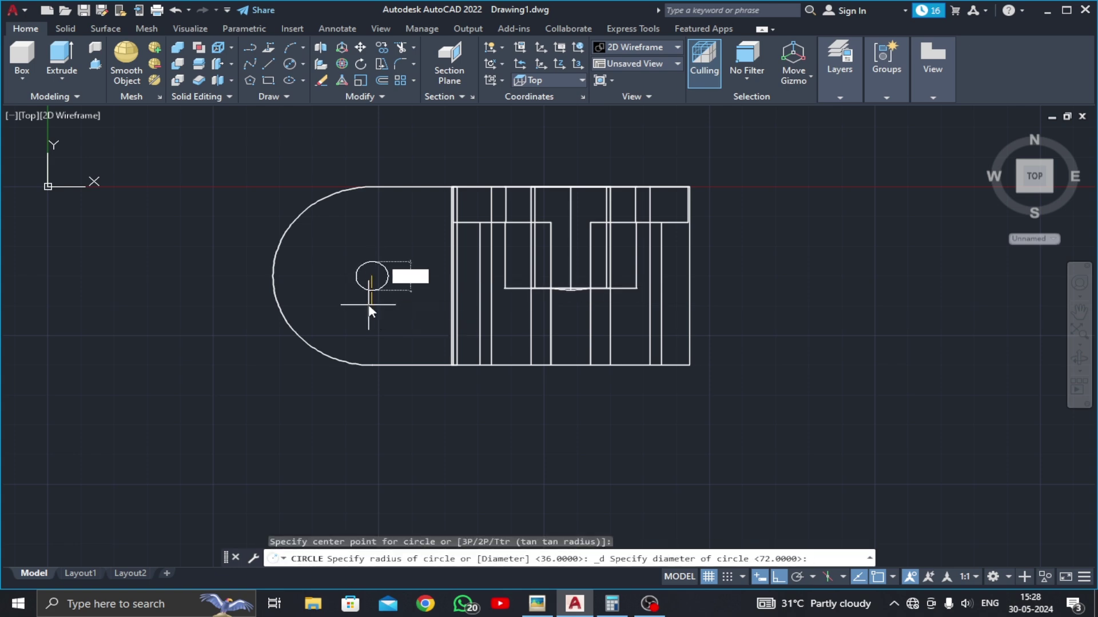
text(24)
key(Return)
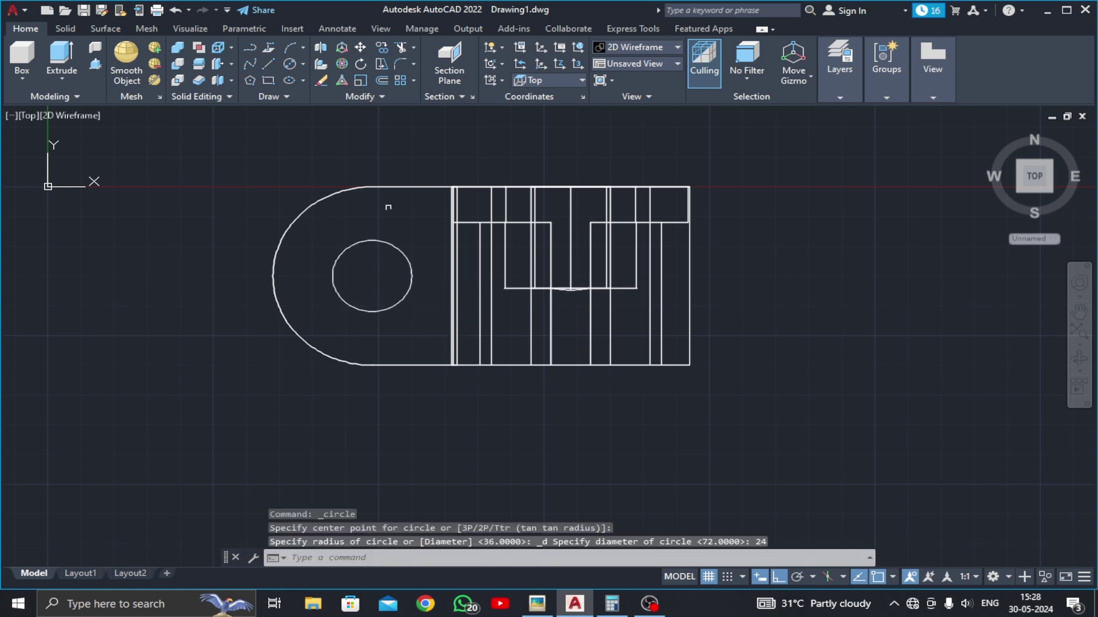
Step: Switch between SW Isometric and Top views, then orbit to inspect the circle
click(33, 116)
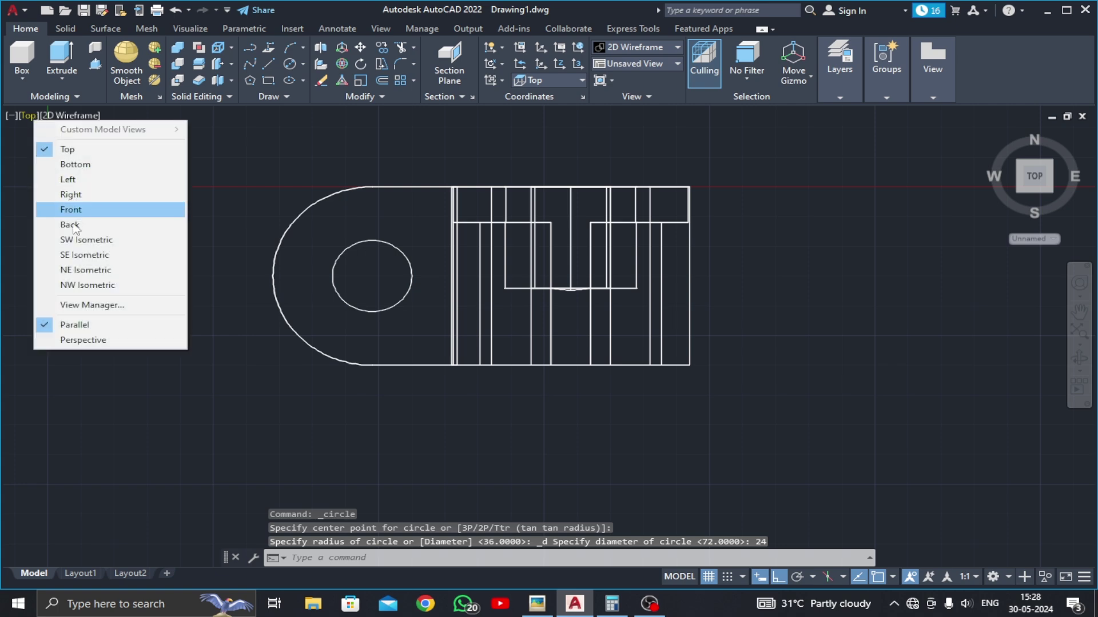
click(63, 240)
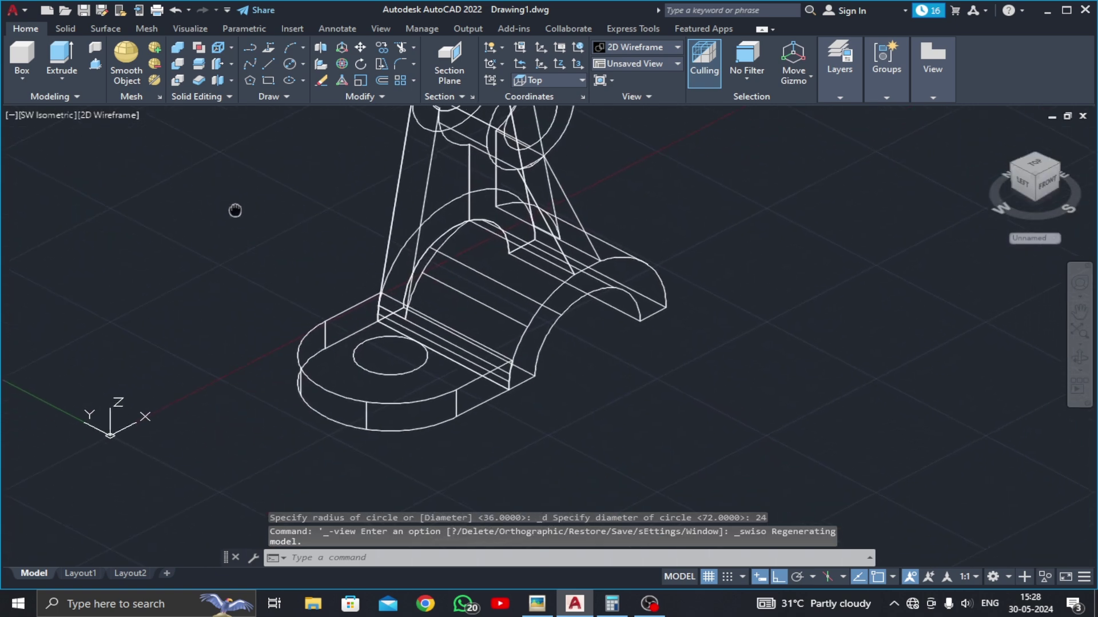
scroll(338, 356, up, 4)
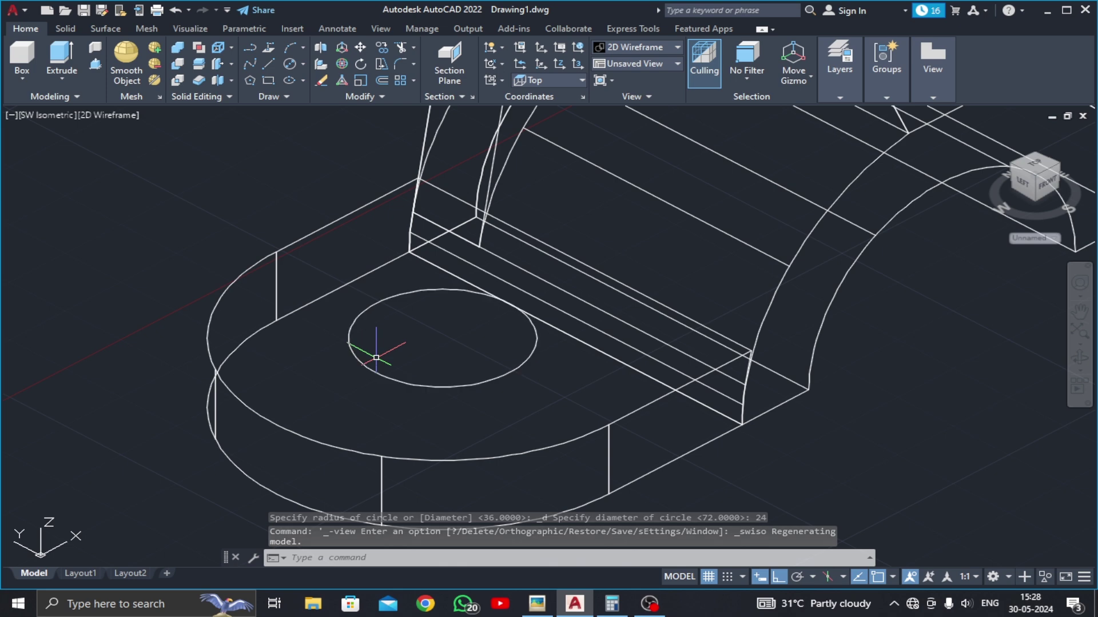
click(39, 116)
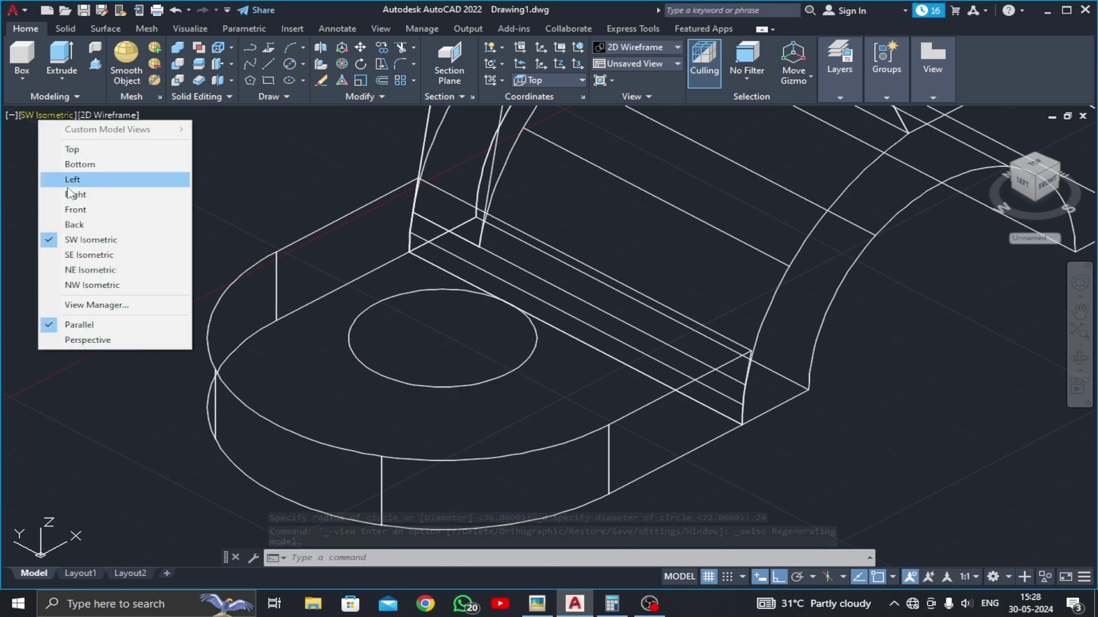
click(72, 149)
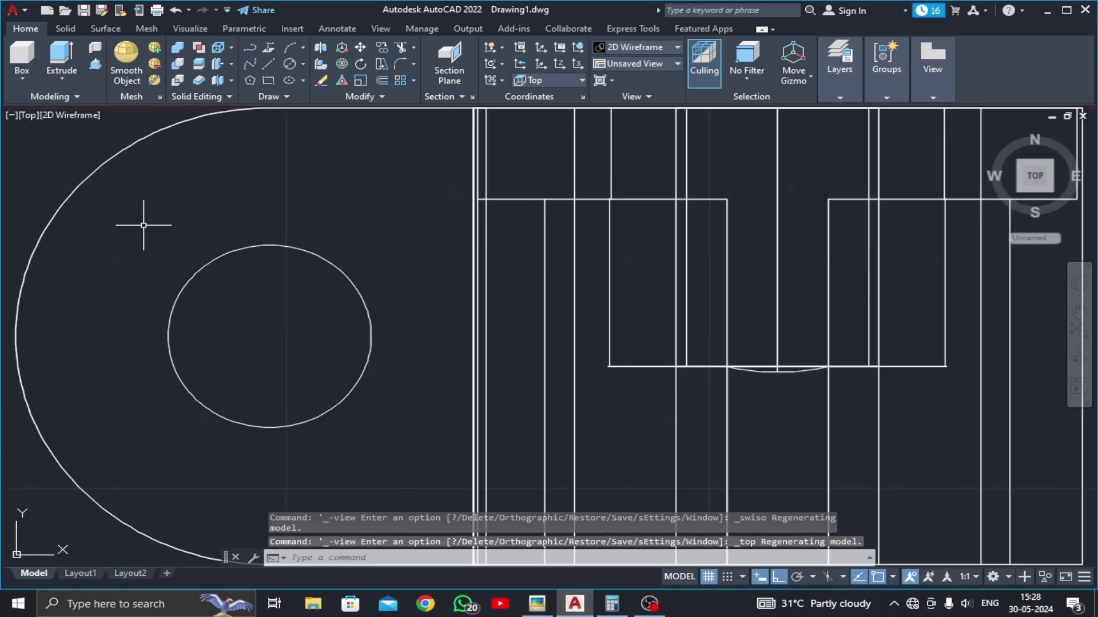
click(30, 122)
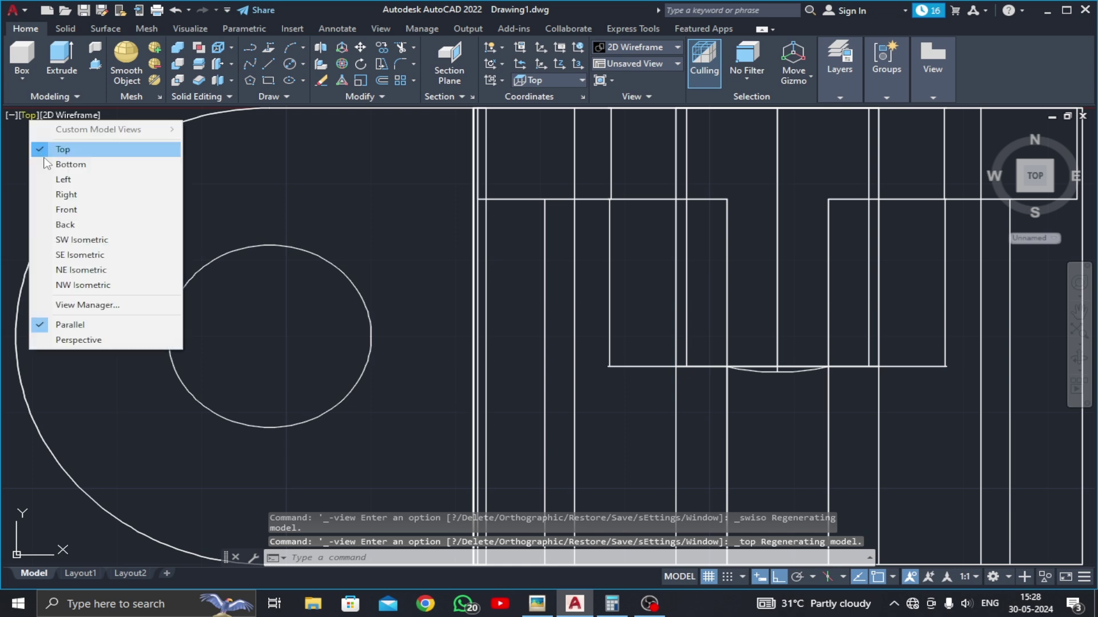
click(58, 238)
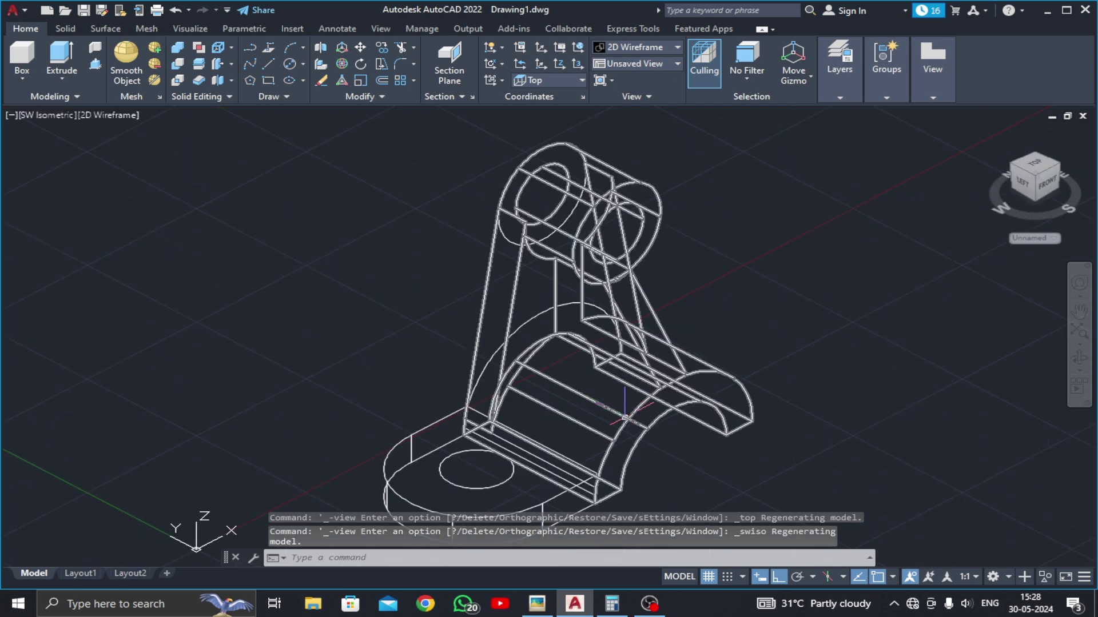
click(1079, 357)
mouse_move(953, 428)
mouse_down()
mouse_move(872, 439)
mouse_move(886, 343)
mouse_up()
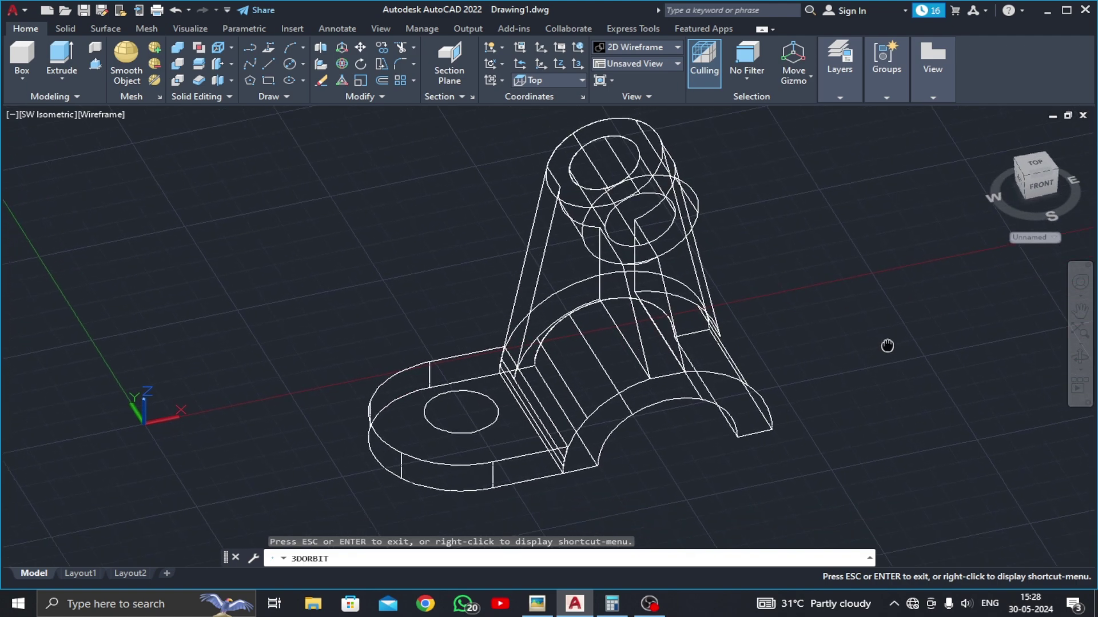
key(Escape)
Step: Press-pull the 24 circle downward into a cylinder through the flange
middle_drag(438, 387, 439, 341)
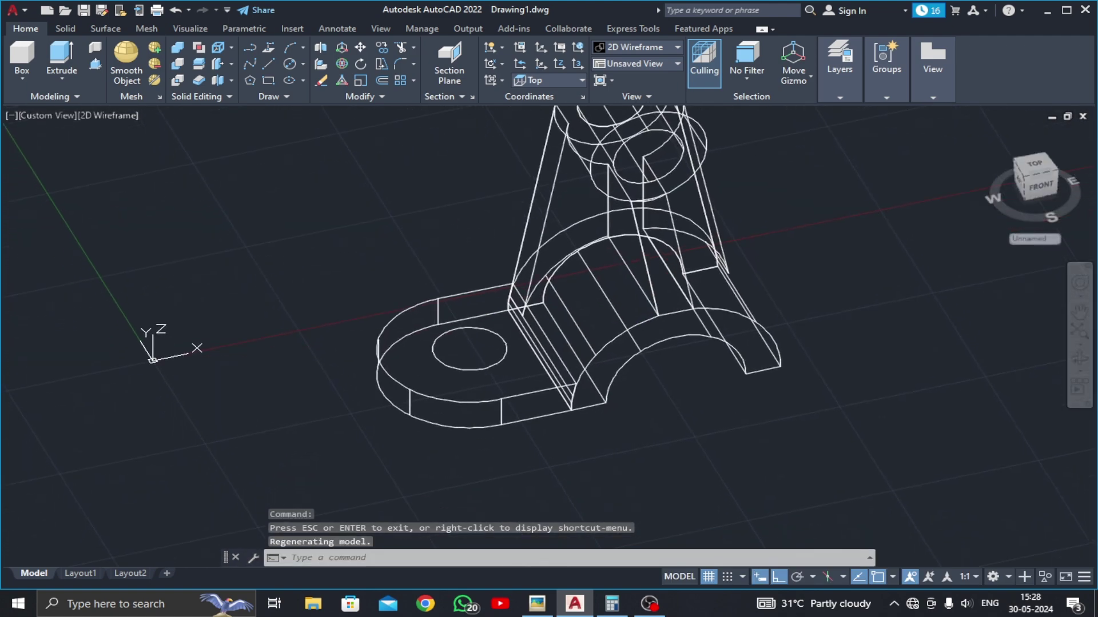
click(94, 64)
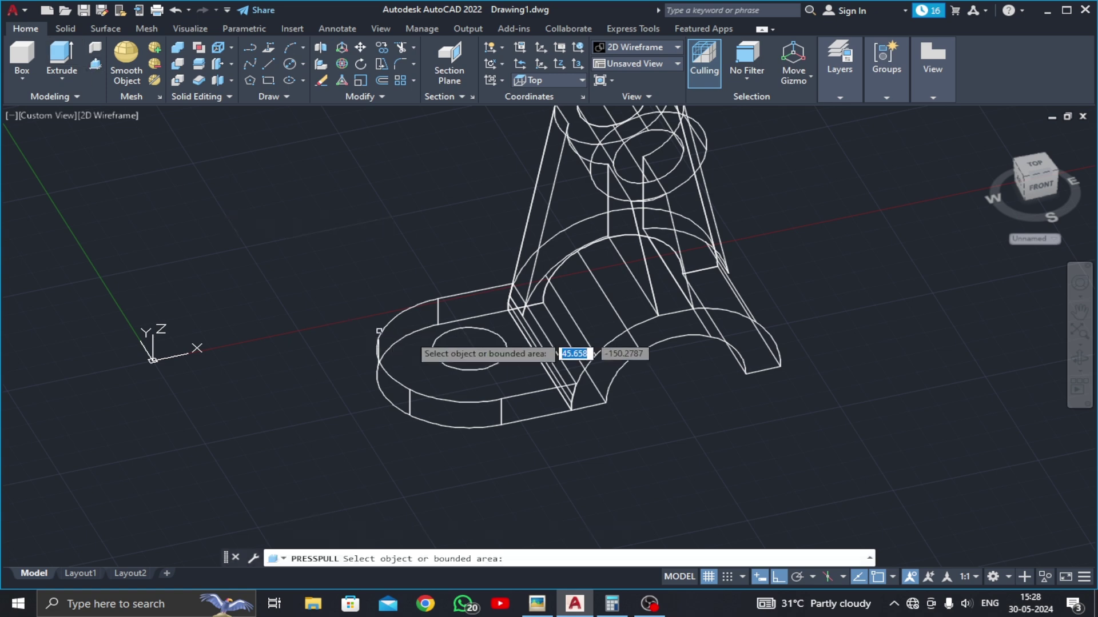
click(439, 342)
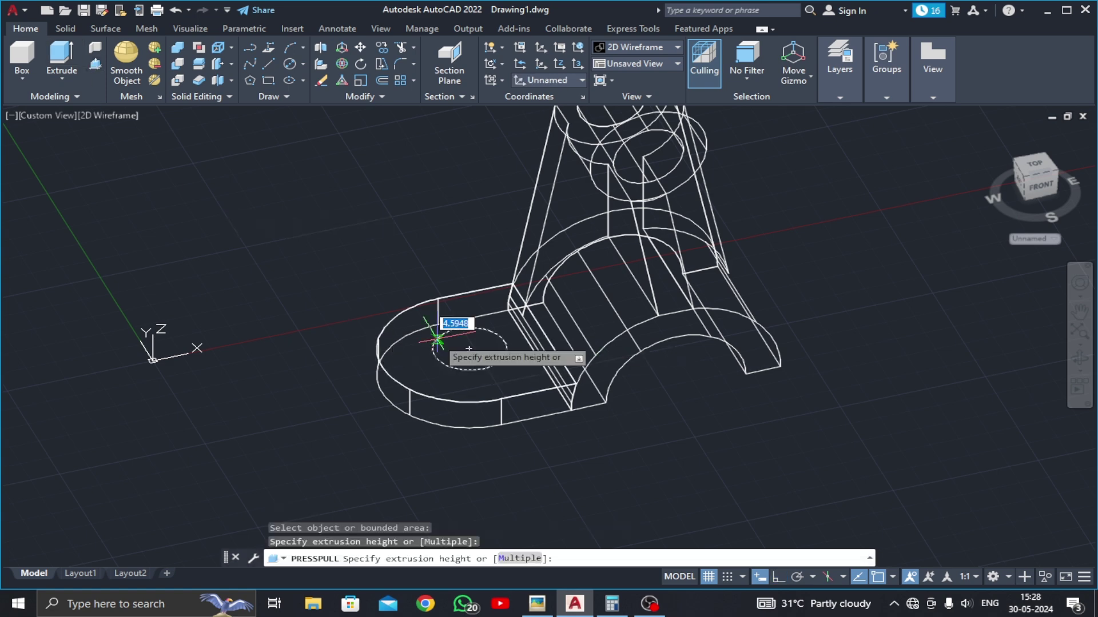
click(392, 472)
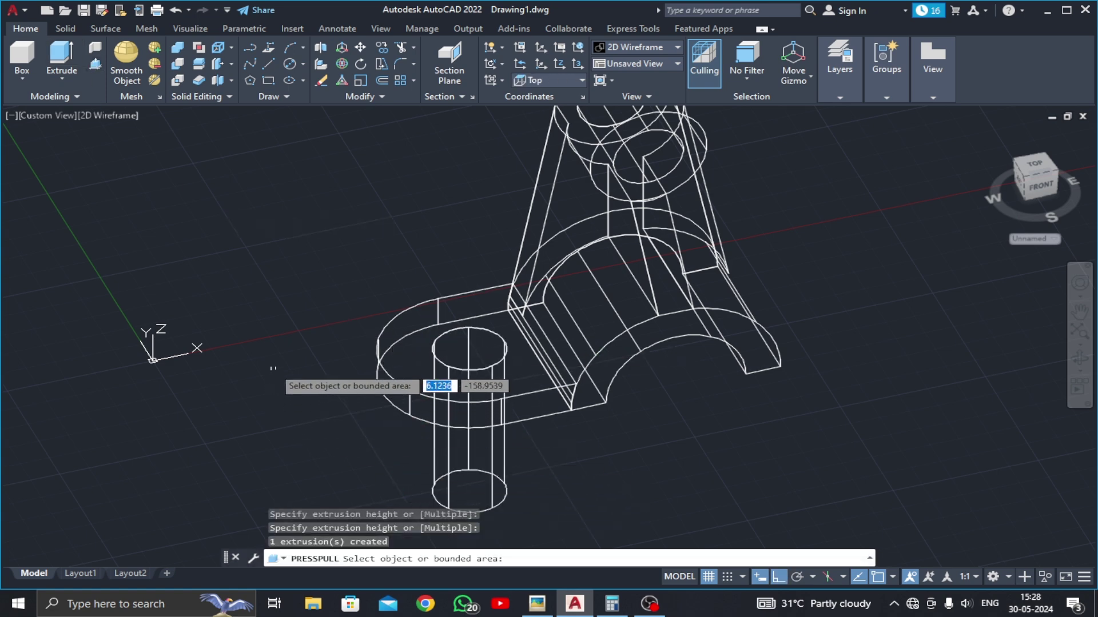
key(Escape)
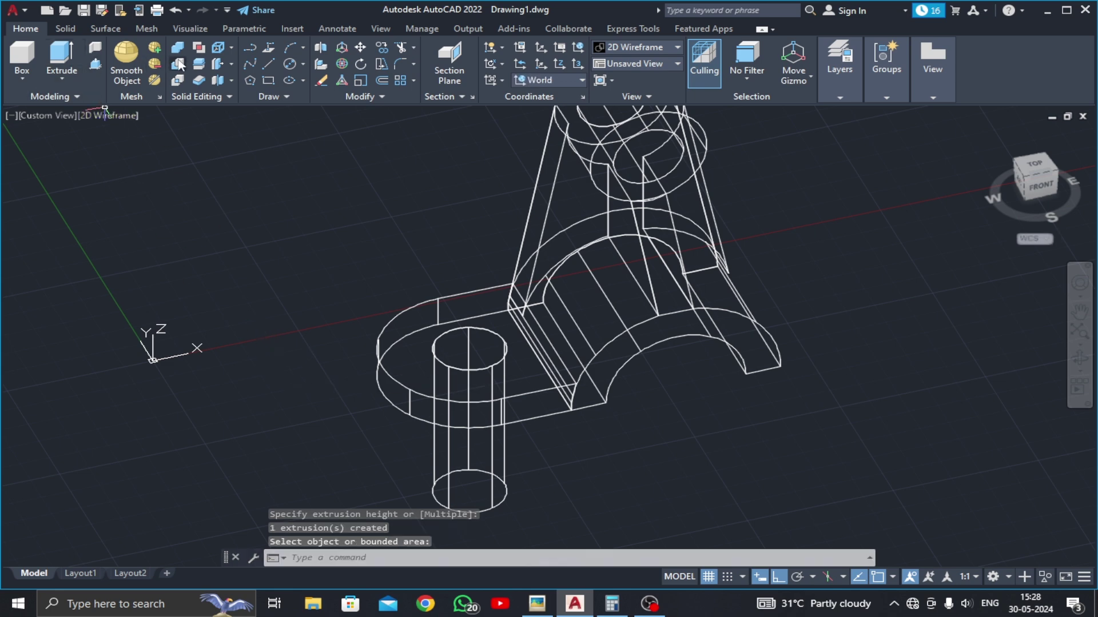
Step: Subtract the cylinder from the base plate, leaving a 24 mm hole
click(178, 64)
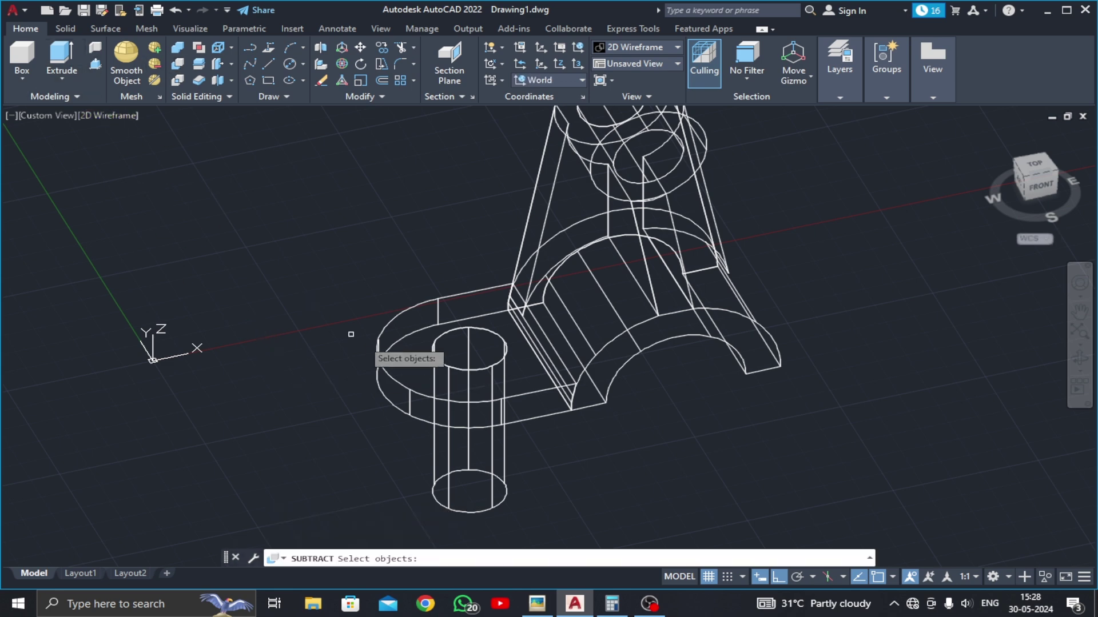
click(379, 332)
key(Return)
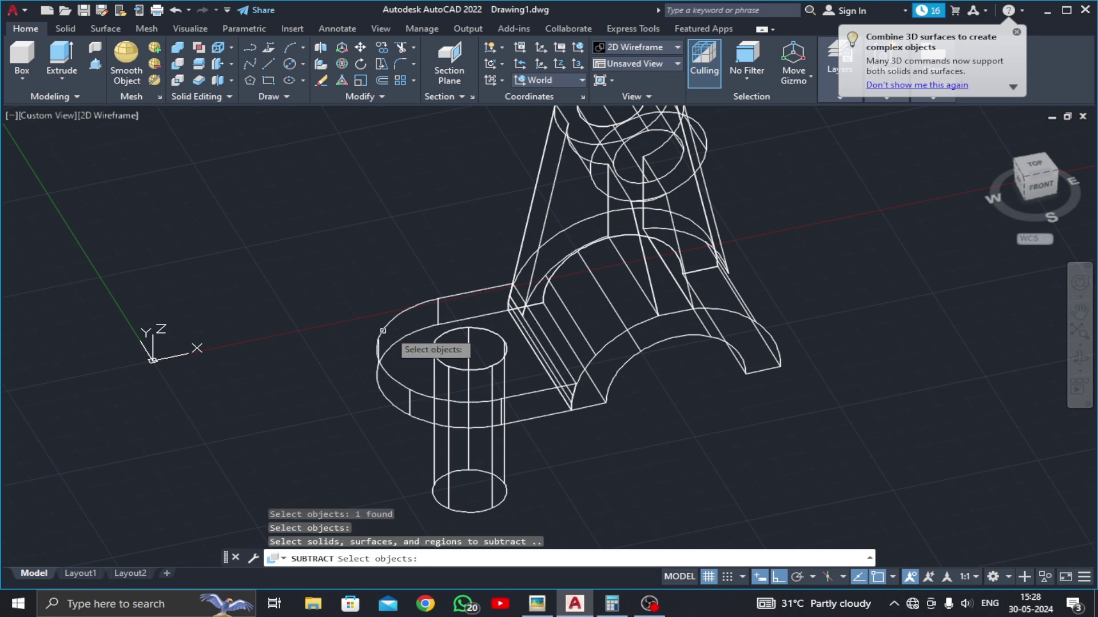
click(450, 330)
key(Return)
key(Return)
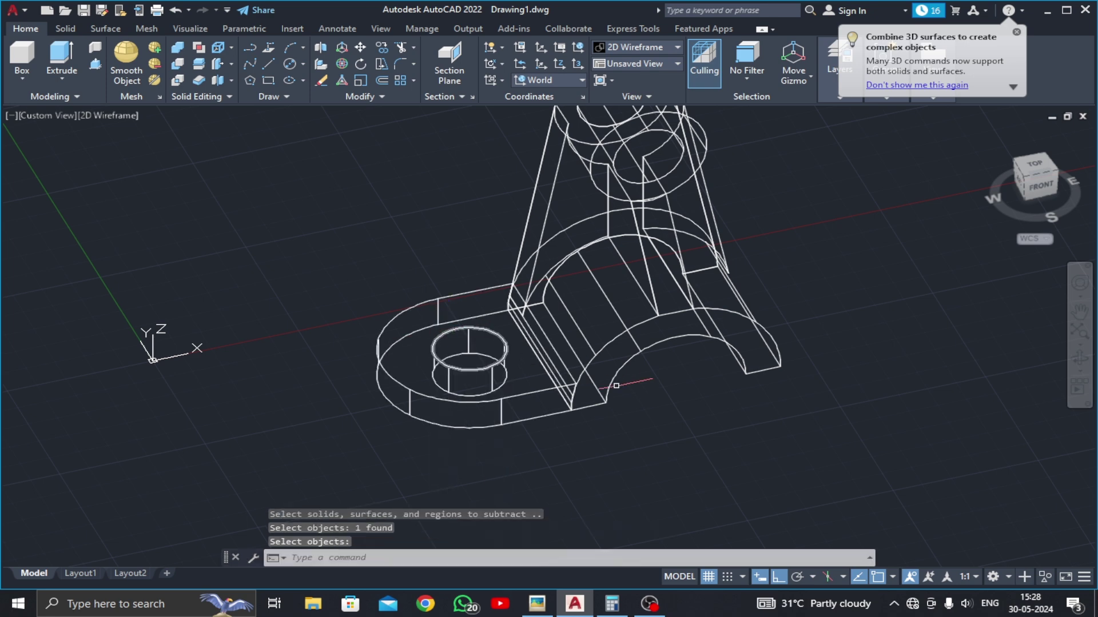
mouse_move(935, 379)
middle_down()
mouse_move(889, 388)
mouse_move(889, 405)
middle_up()
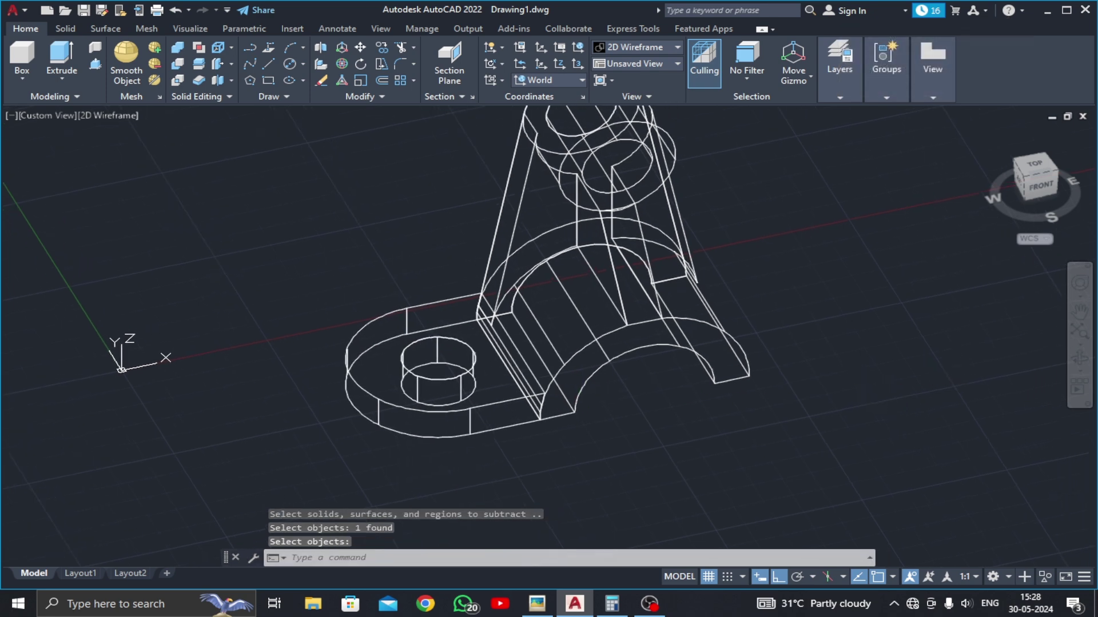
click(584, 381)
key(Return)
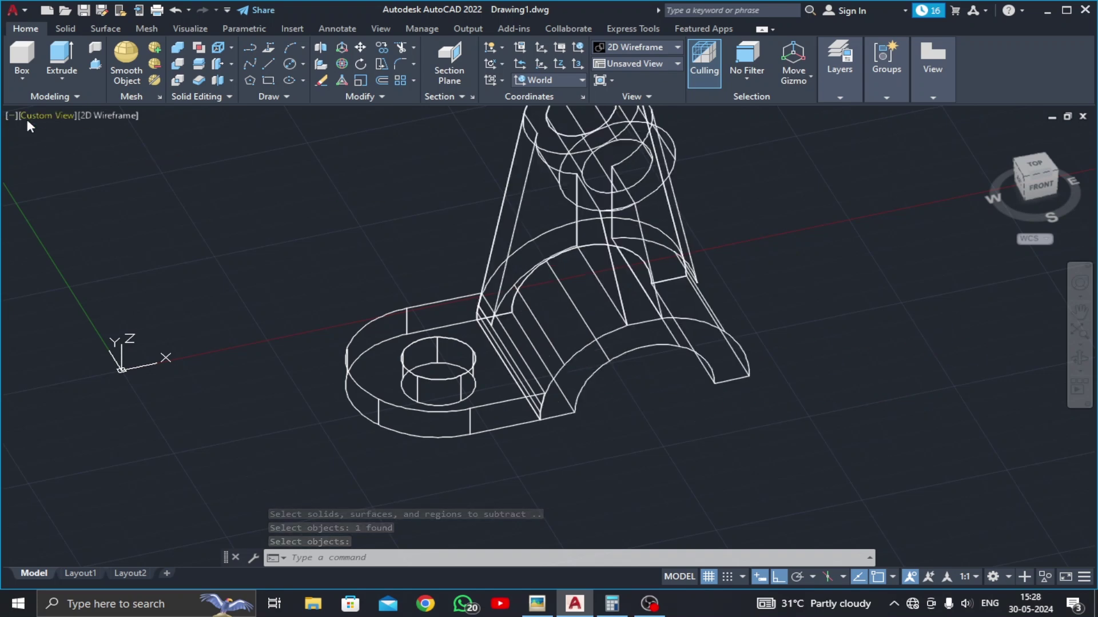
click(26, 118)
Step: In SW Isometric view, draw a three-point helper line across the arched base
click(58, 240)
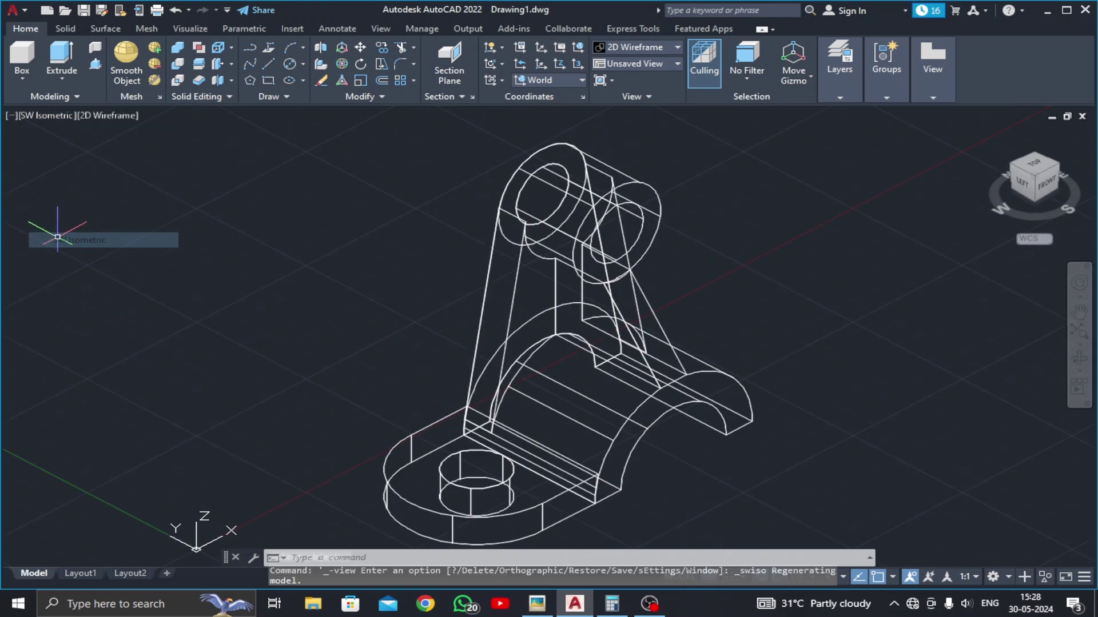
click(261, 61)
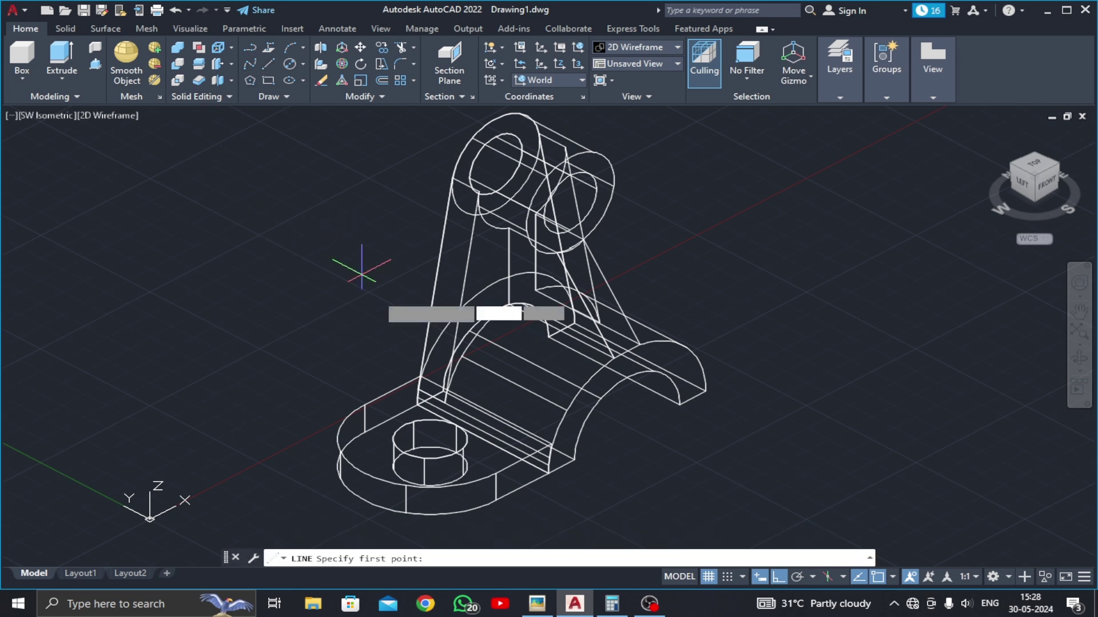
click(495, 365)
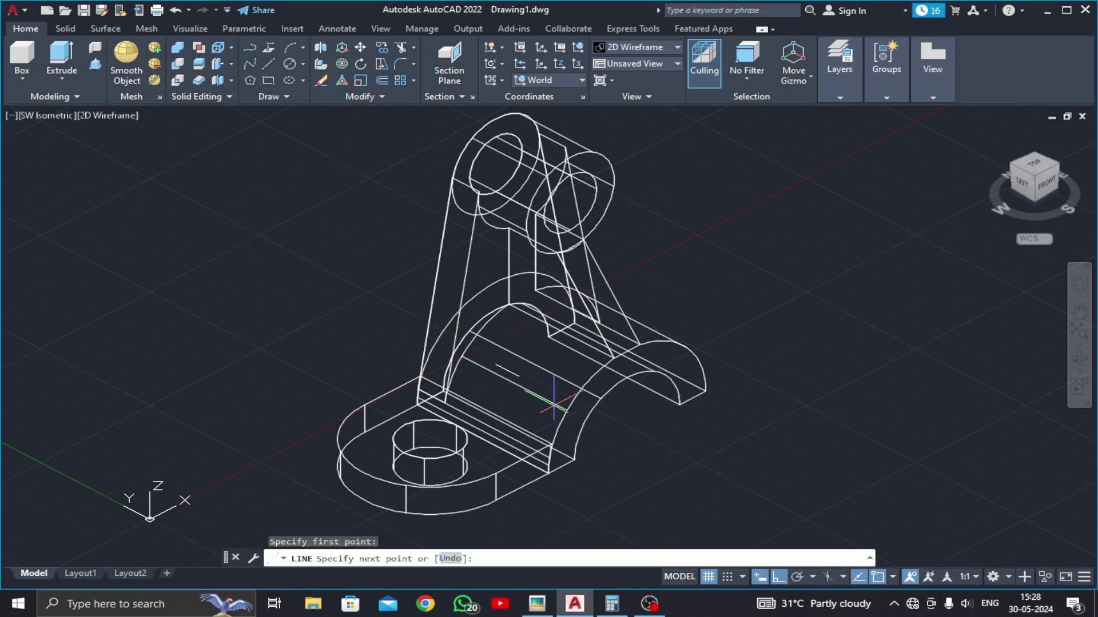
click(627, 432)
click(626, 399)
key(Escape)
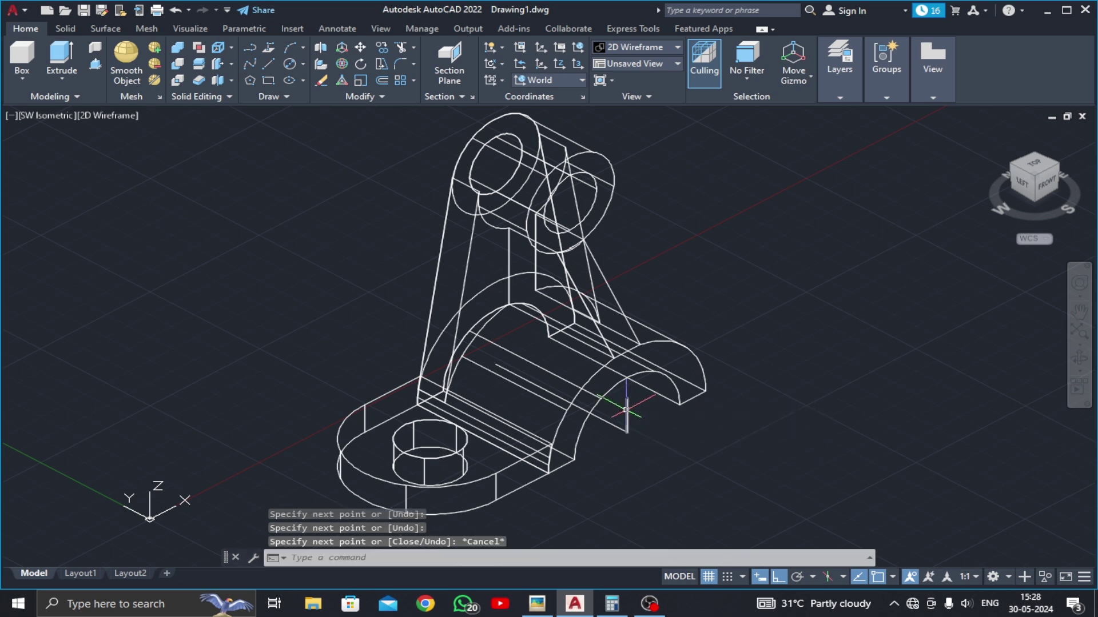
Step: Mirror3D the holed left flange across the helper-line plane, keeping the original
click(318, 49)
click(376, 397)
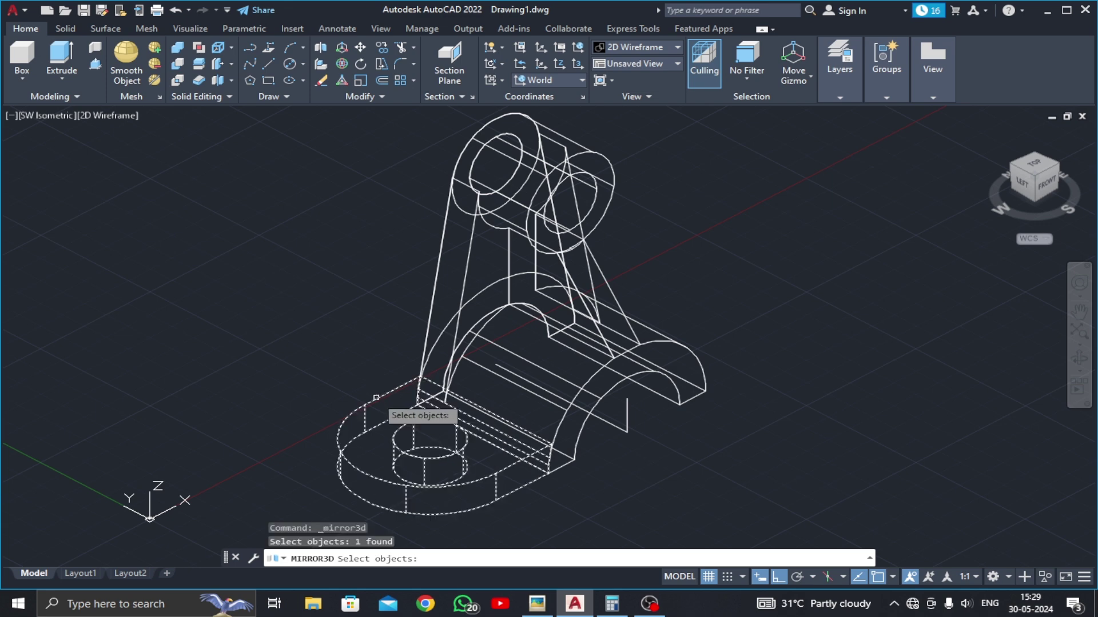
key(Return)
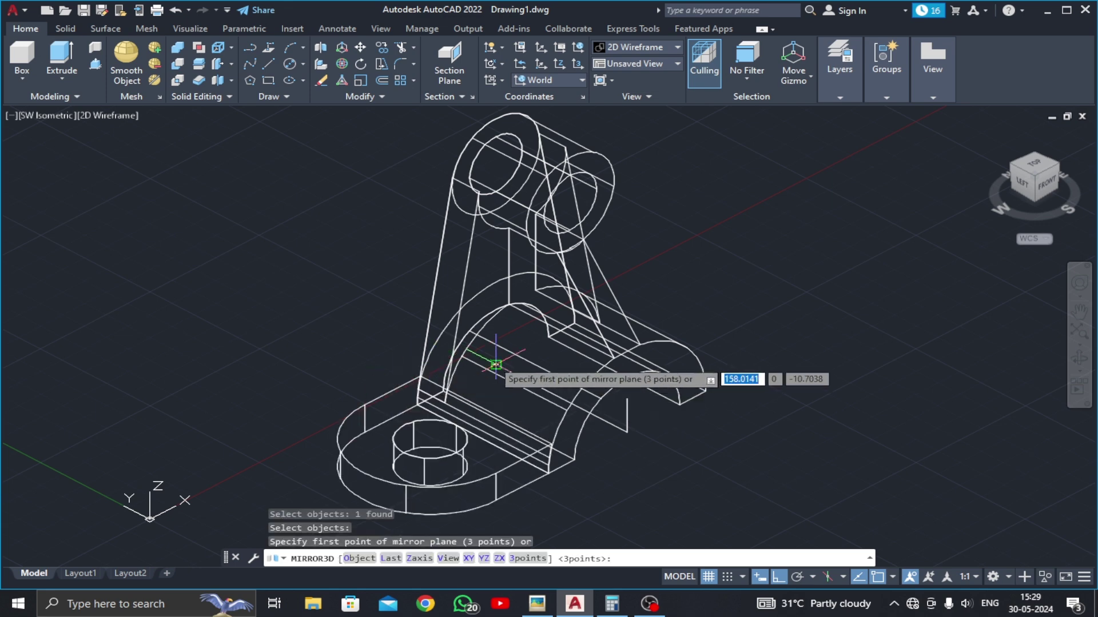
click(495, 365)
click(628, 433)
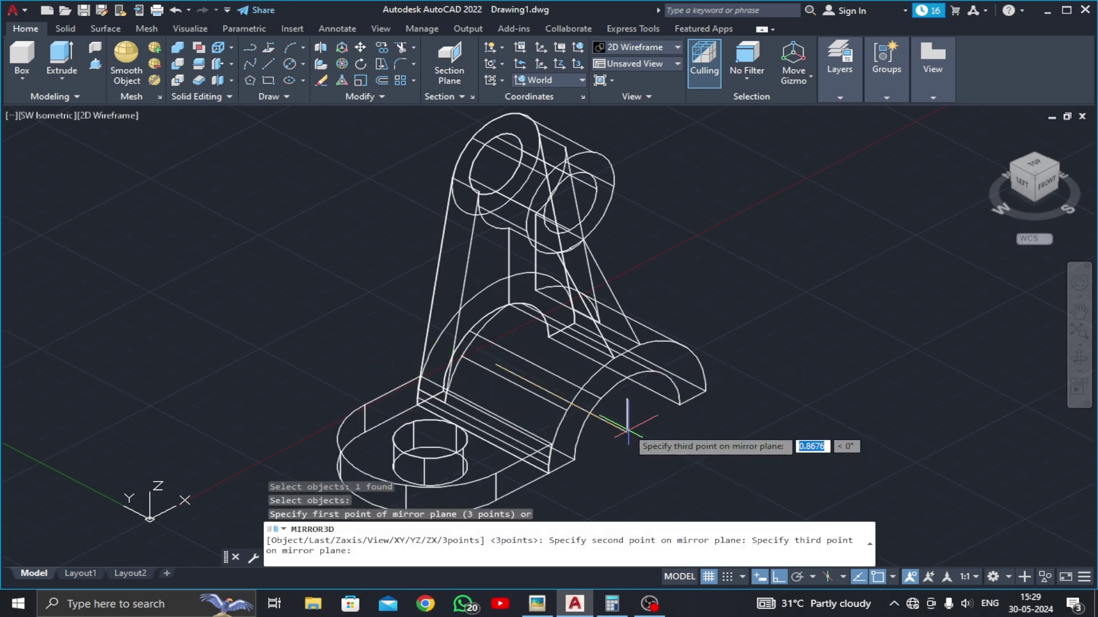
click(627, 399)
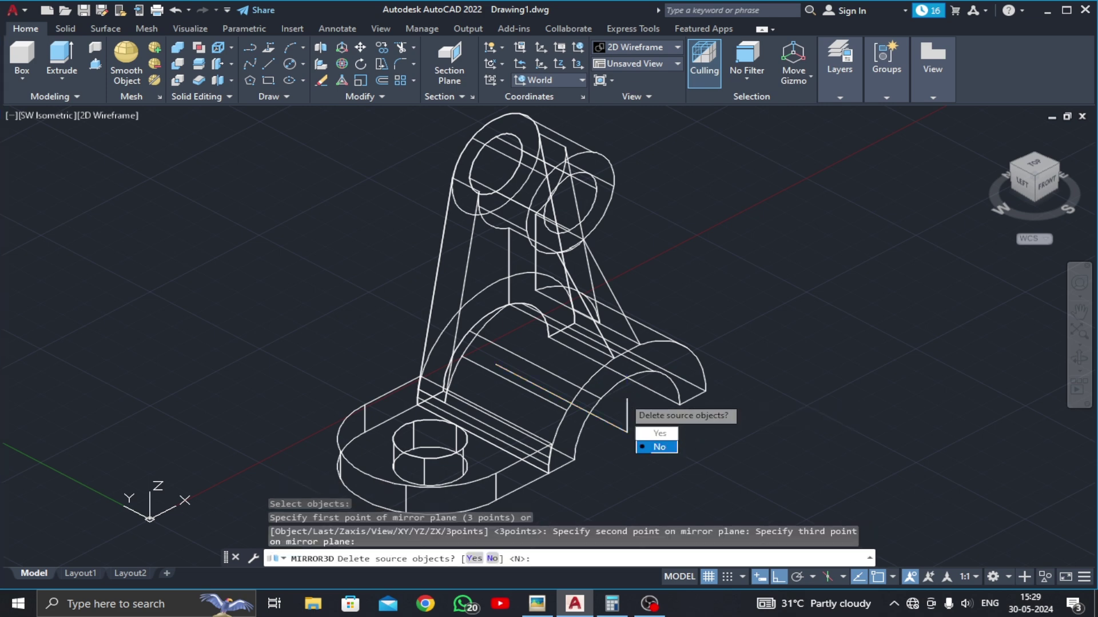
click(657, 447)
Step: Erase the leftover helper lines
middle_drag(654, 392, 500, 352)
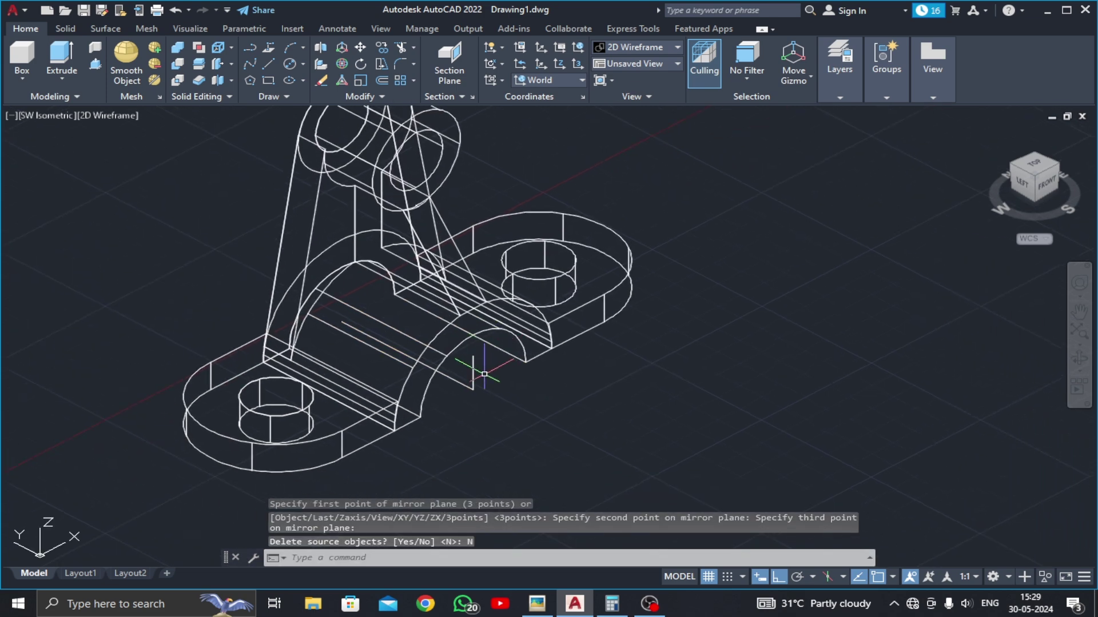
click(456, 379)
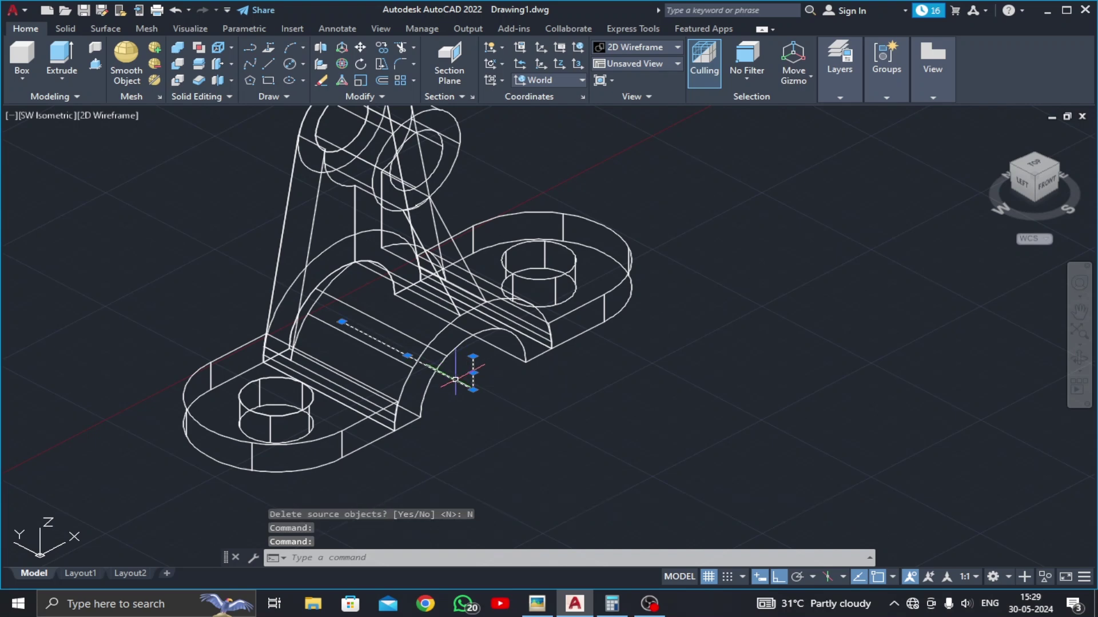
key(Delete)
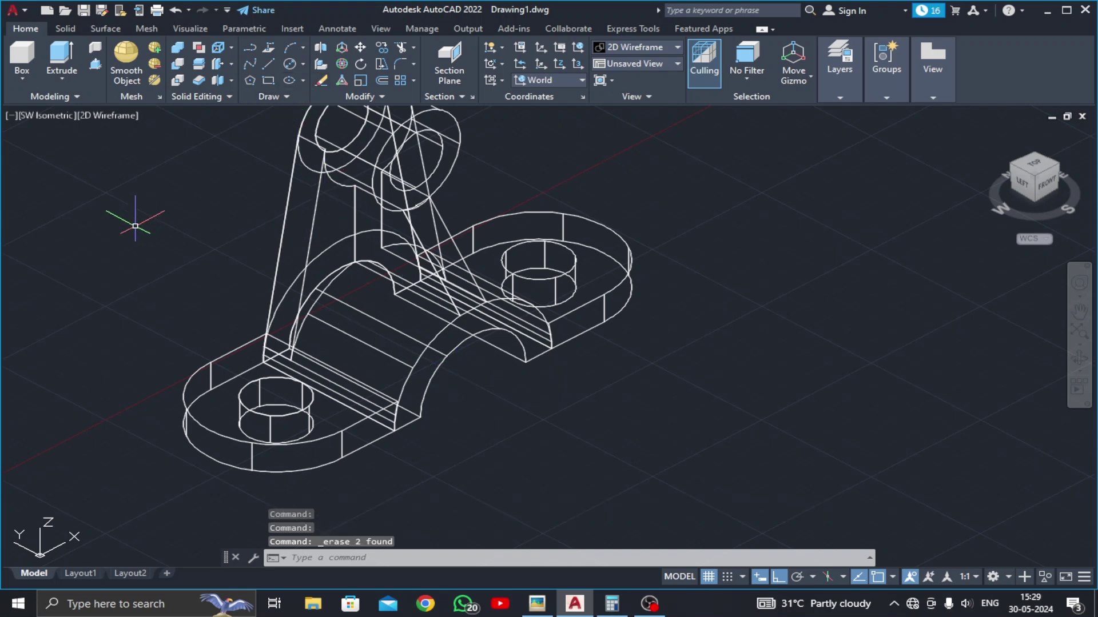
middle_drag(135, 219, 201, 255)
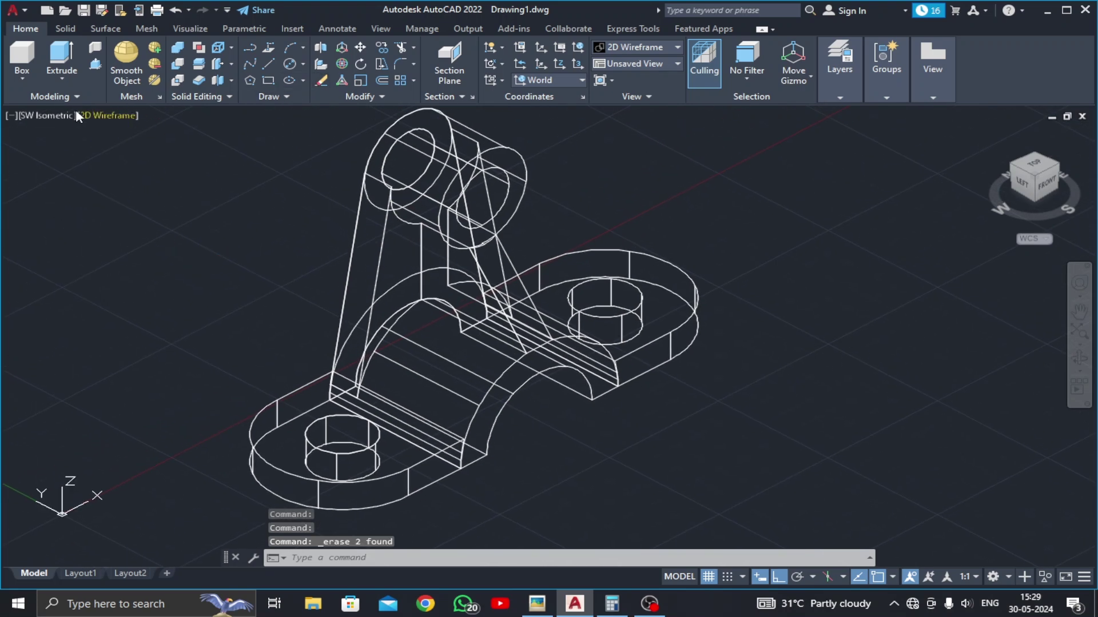
Step: Set the visual style to Realistic, then to Shaded with edges
click(100, 115)
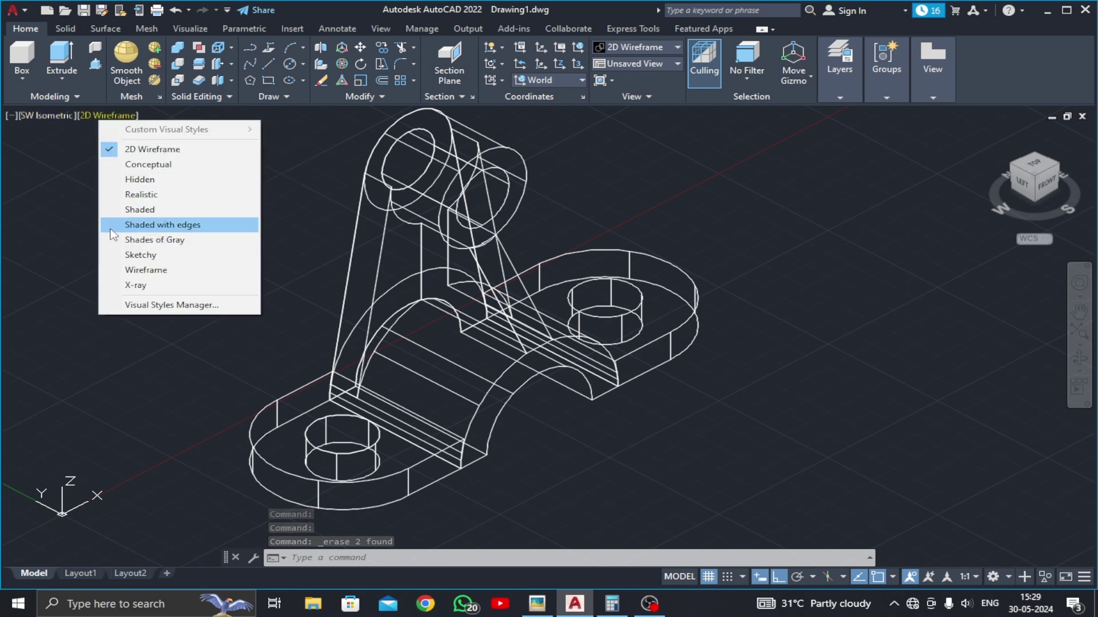
click(128, 195)
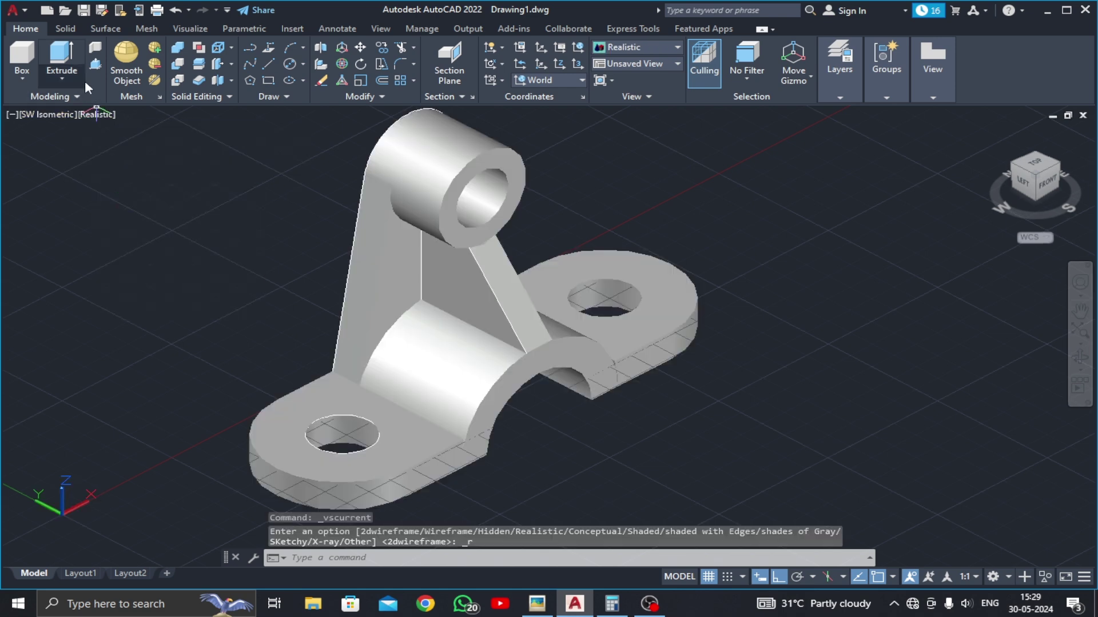
click(93, 116)
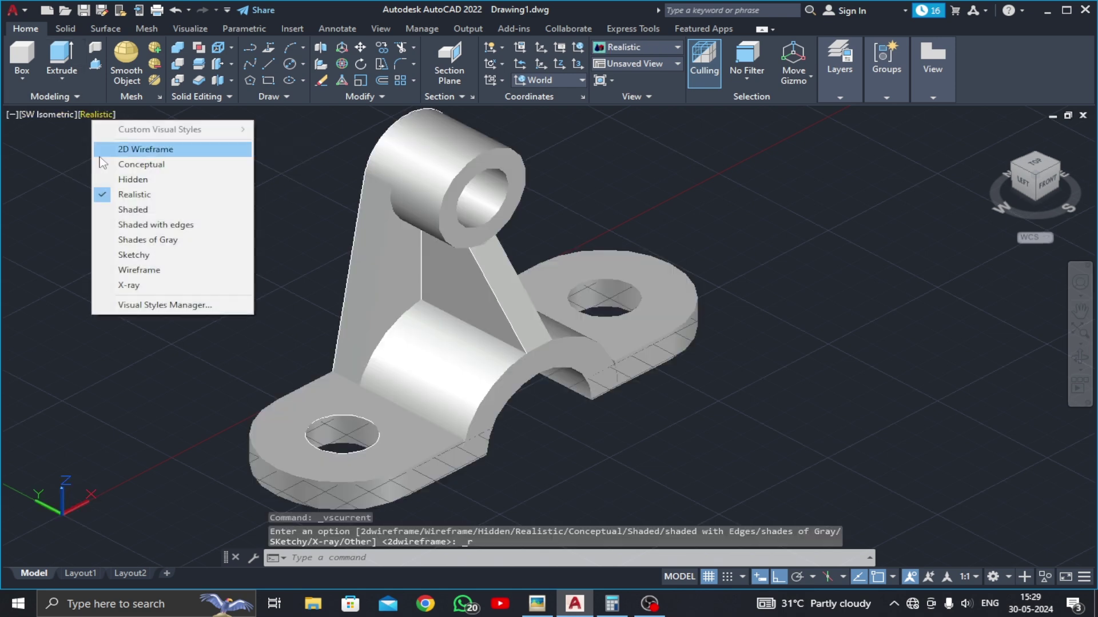
click(122, 224)
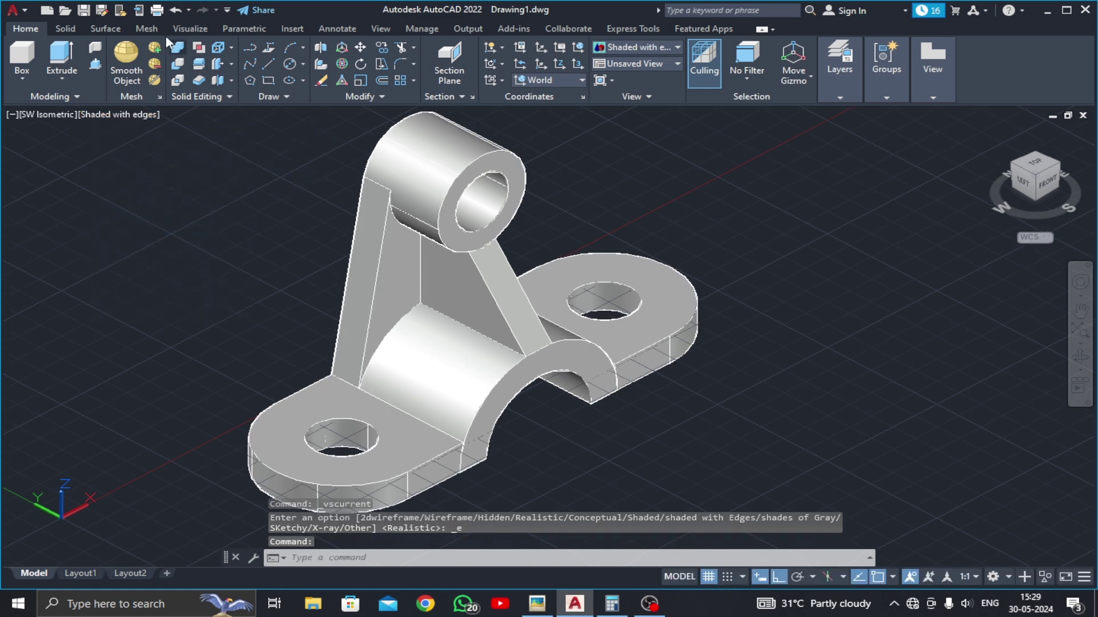
Step: Union the saddle, right flange and rib into a single solid
click(177, 80)
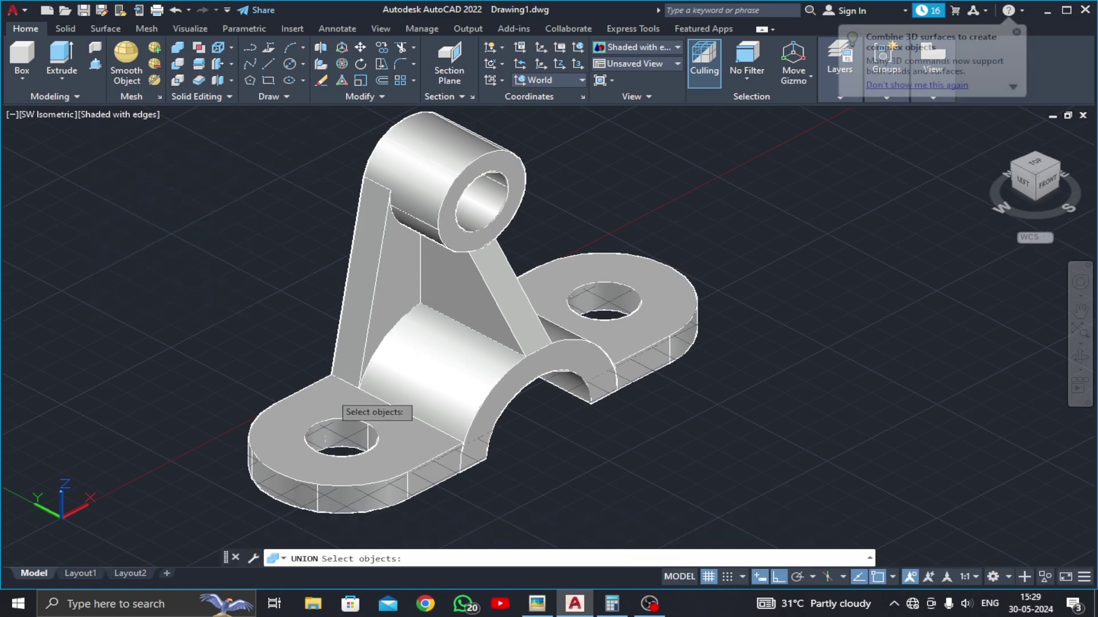
click(331, 395)
click(598, 263)
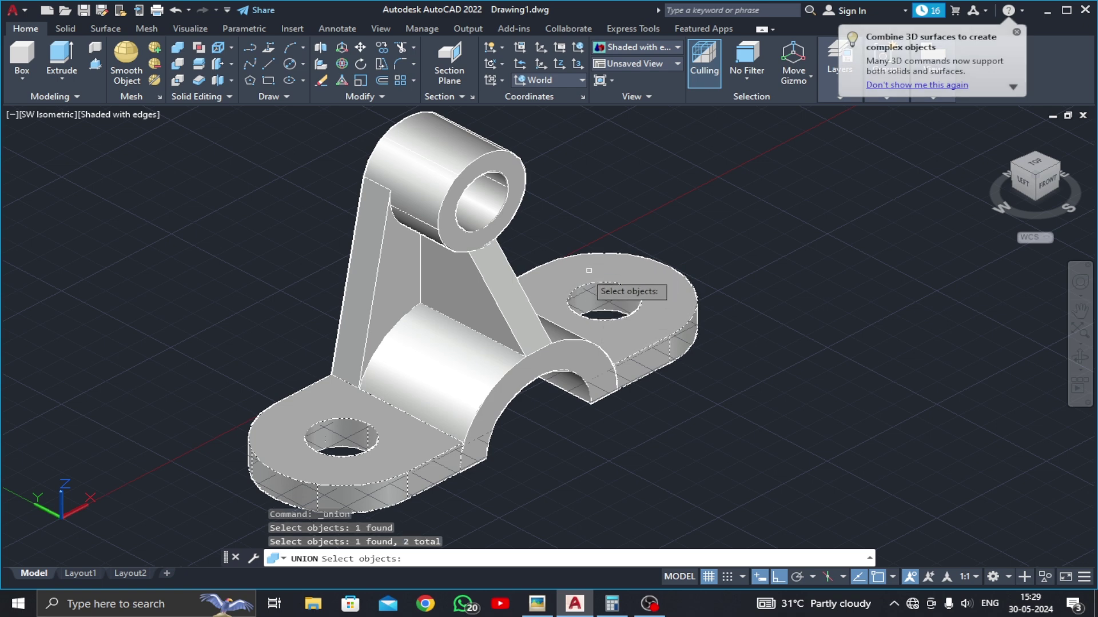
click(504, 296)
key(Return)
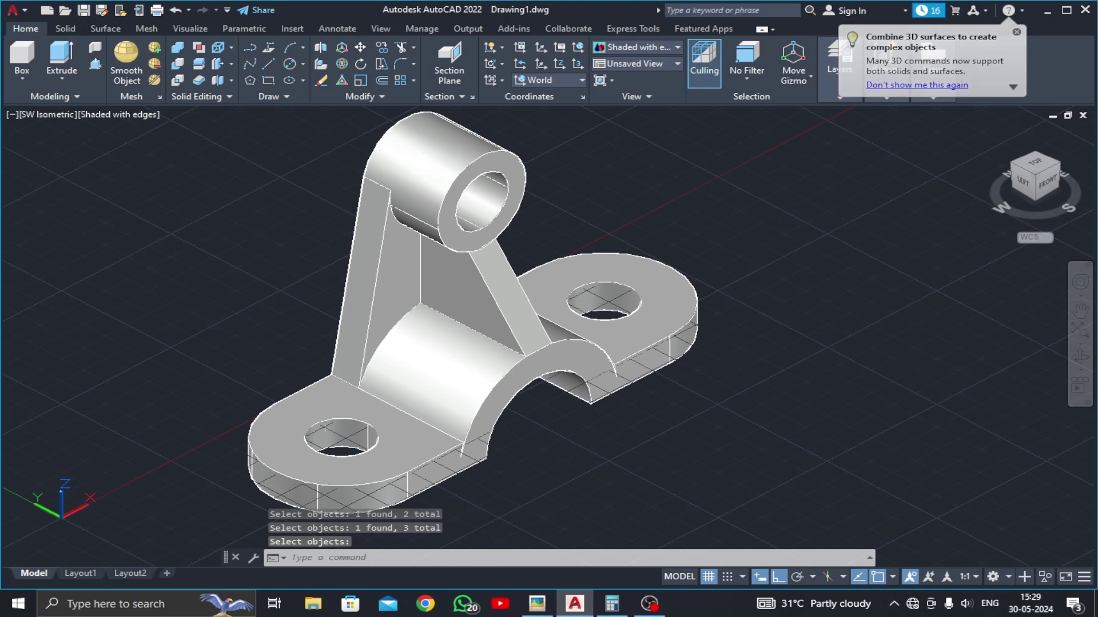
click(361, 49)
scroll(296, 195, down, 2)
click(386, 320)
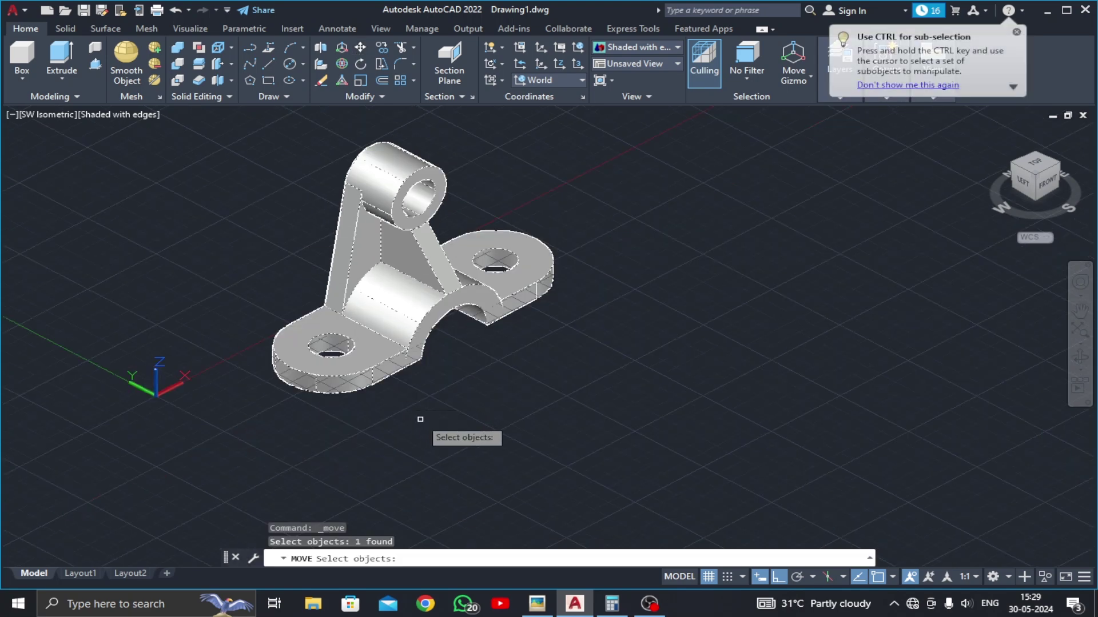
Step: Move the bracket solid away from the leftover wireframe
key(Return)
click(503, 452)
mouse_move(604, 385)
middle_down()
mouse_move(553, 423)
mouse_move(450, 440)
middle_up()
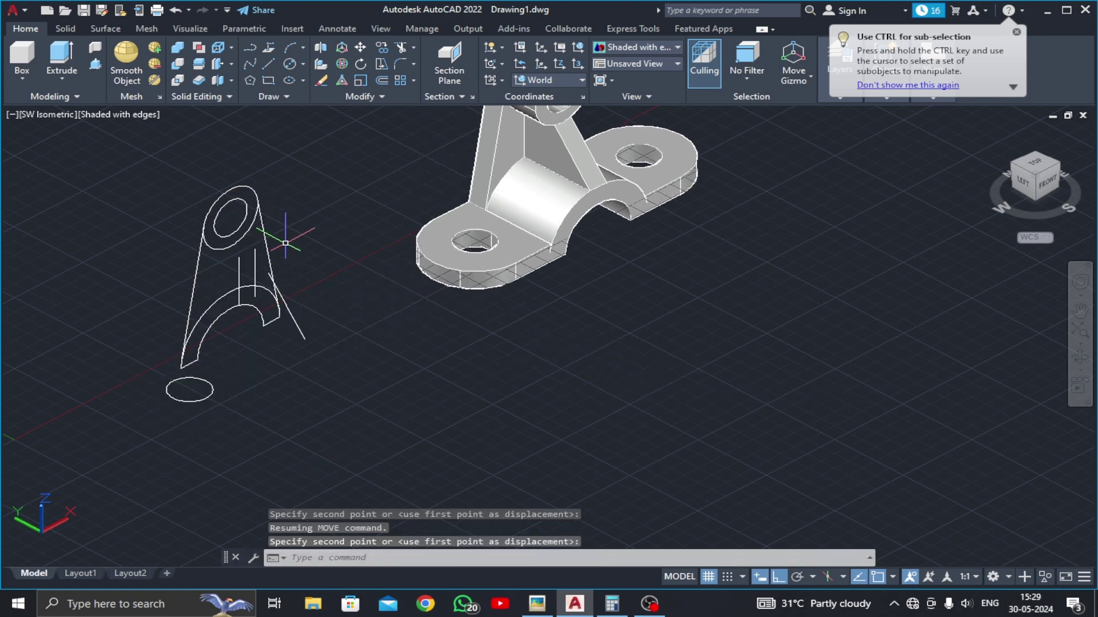
click(286, 243)
Step: Erase the leftover 2D wireframe using a crossing window
click(321, 80)
click(342, 146)
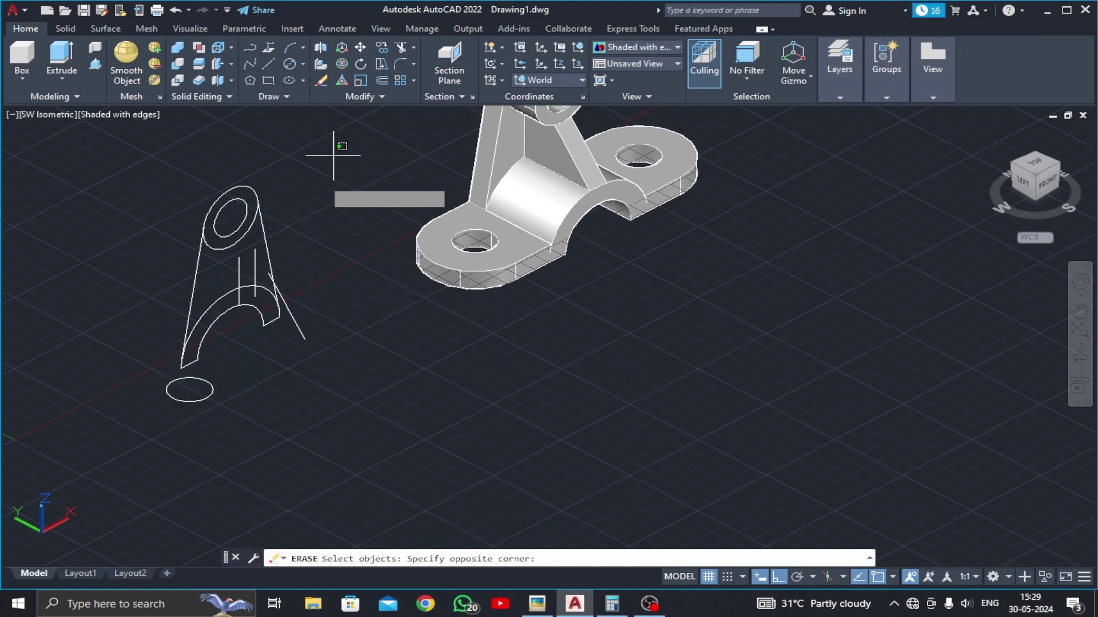
click(134, 438)
key(Return)
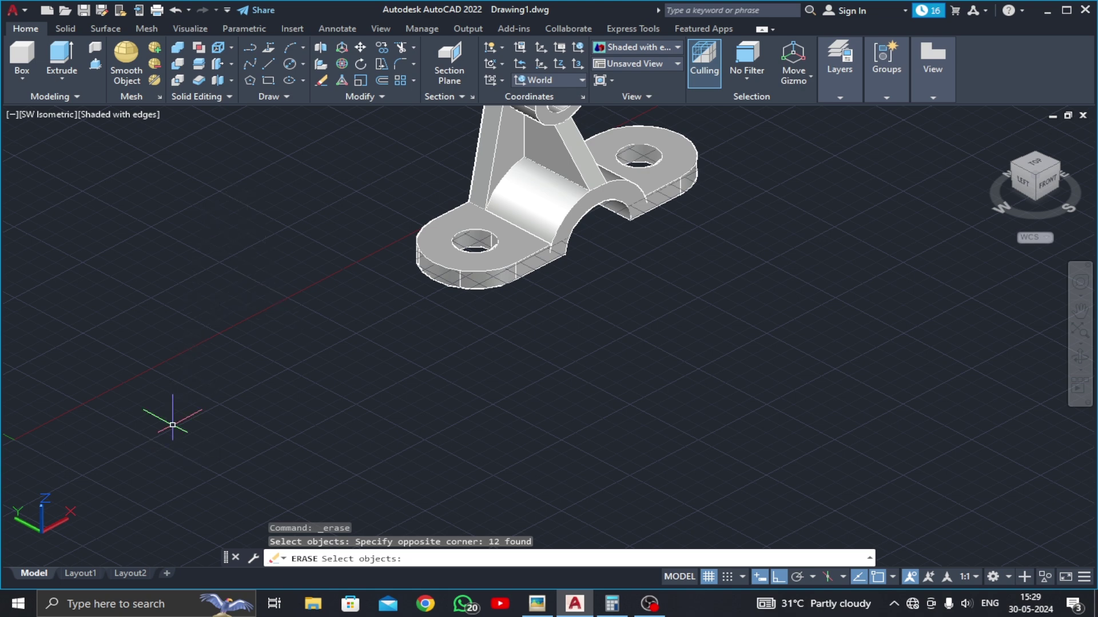
middle_drag(483, 305, 470, 463)
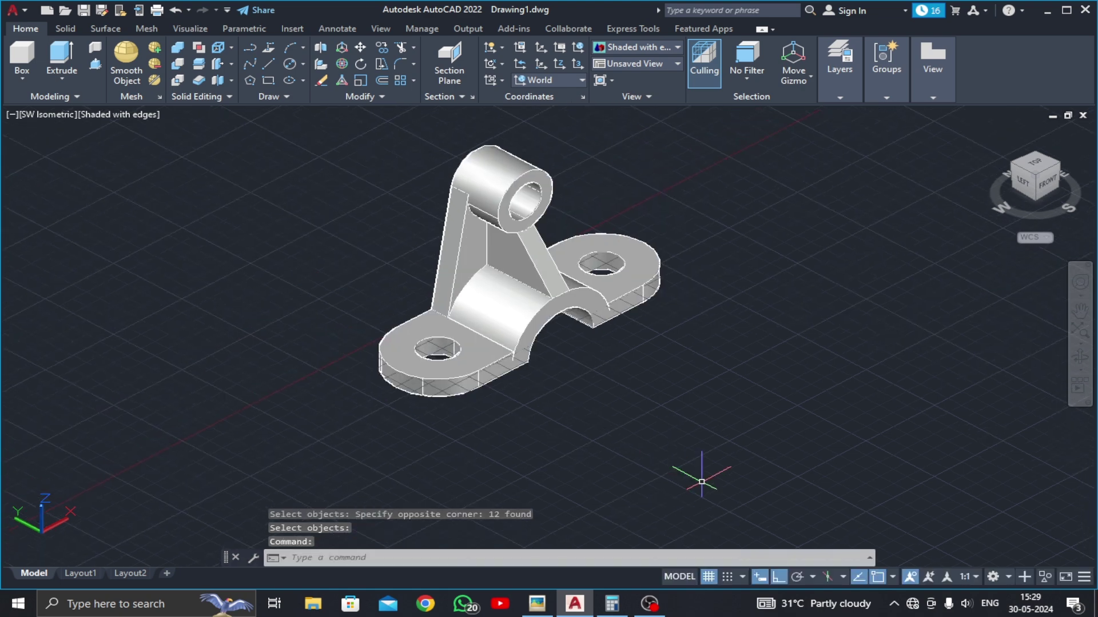
Step: Turn off the grid, switch to Clean Screen, and orbit to a low front view
key(F7)
middle_drag(638, 412, 628, 449)
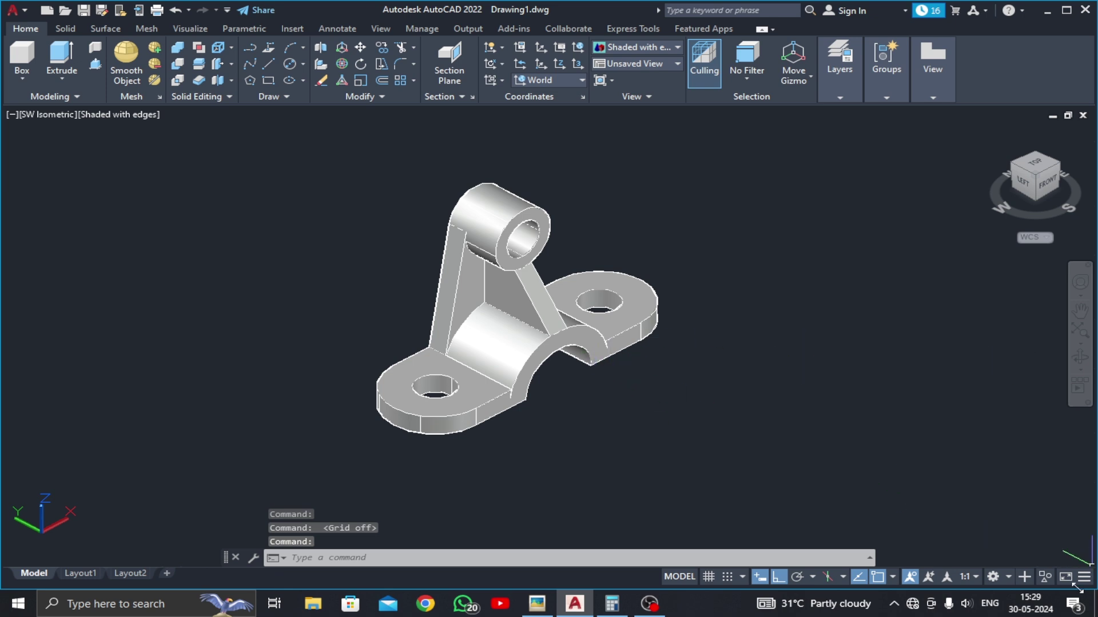
click(1064, 578)
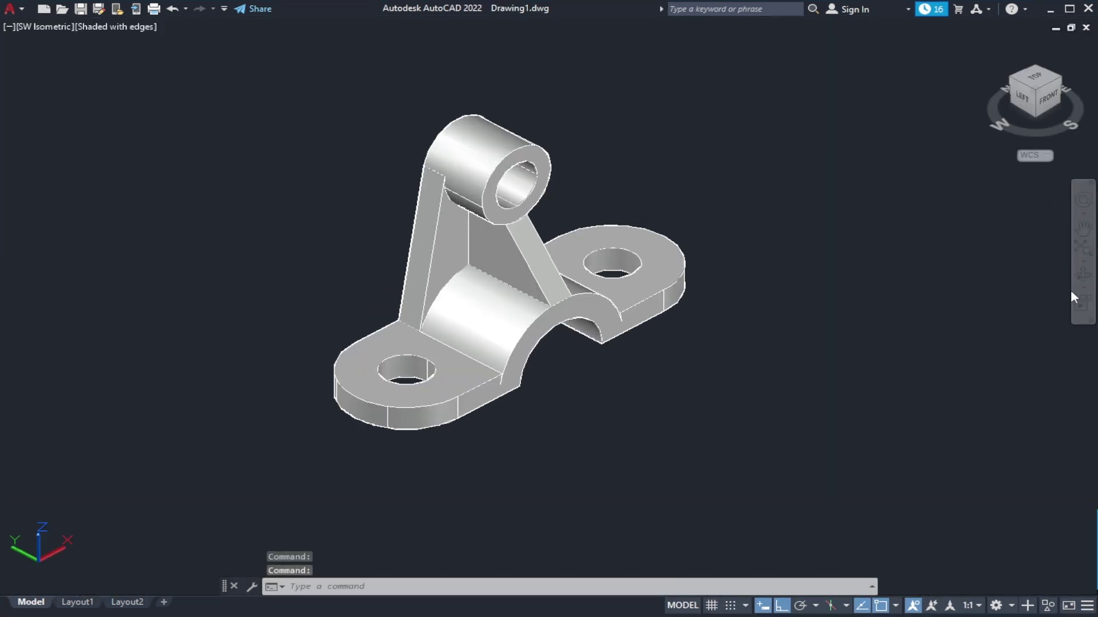
click(1080, 276)
mouse_move(687, 367)
mouse_down()
mouse_move(730, 338)
mouse_move(858, 191)
mouse_move(686, 299)
mouse_up()
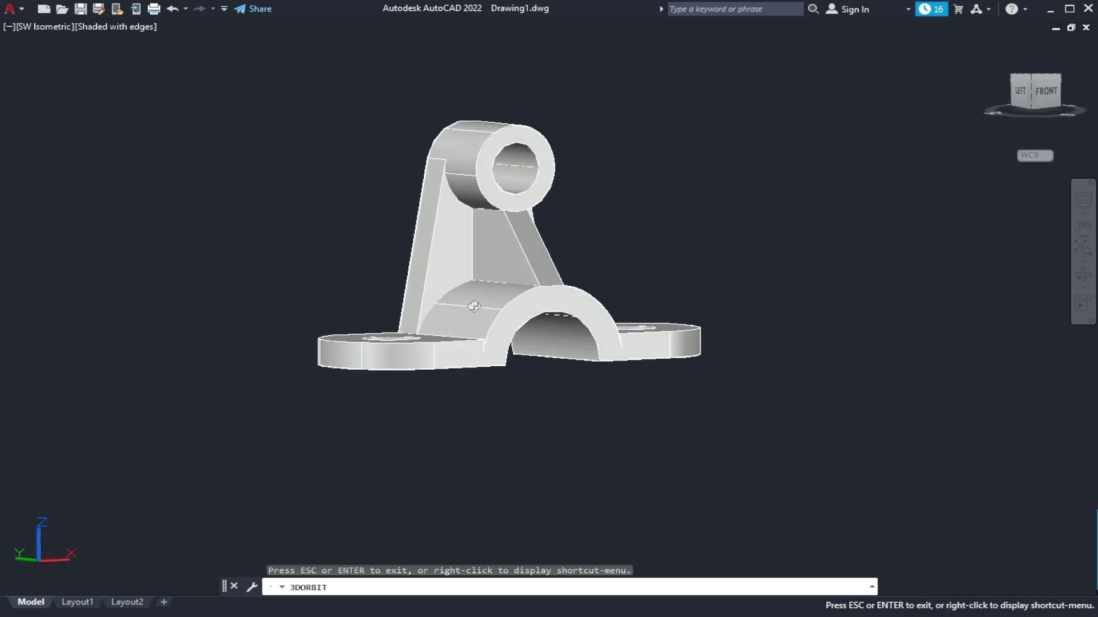